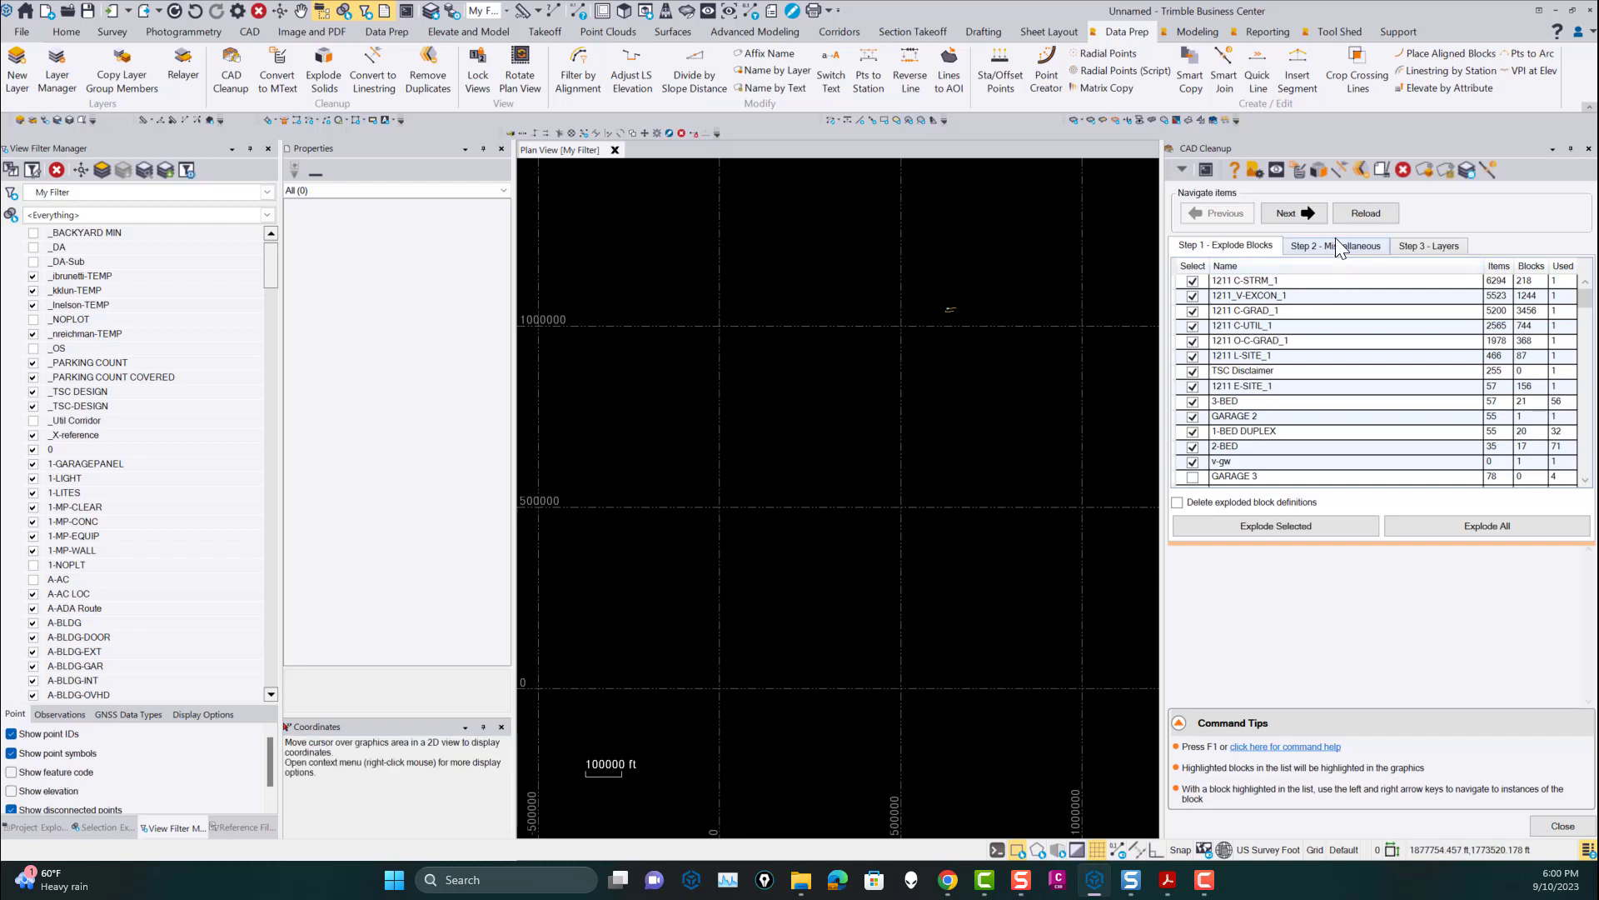
Navigate through the drawing items to locate the site plan and save that area as a defined view named Site Plan.
left_click(1291, 214)
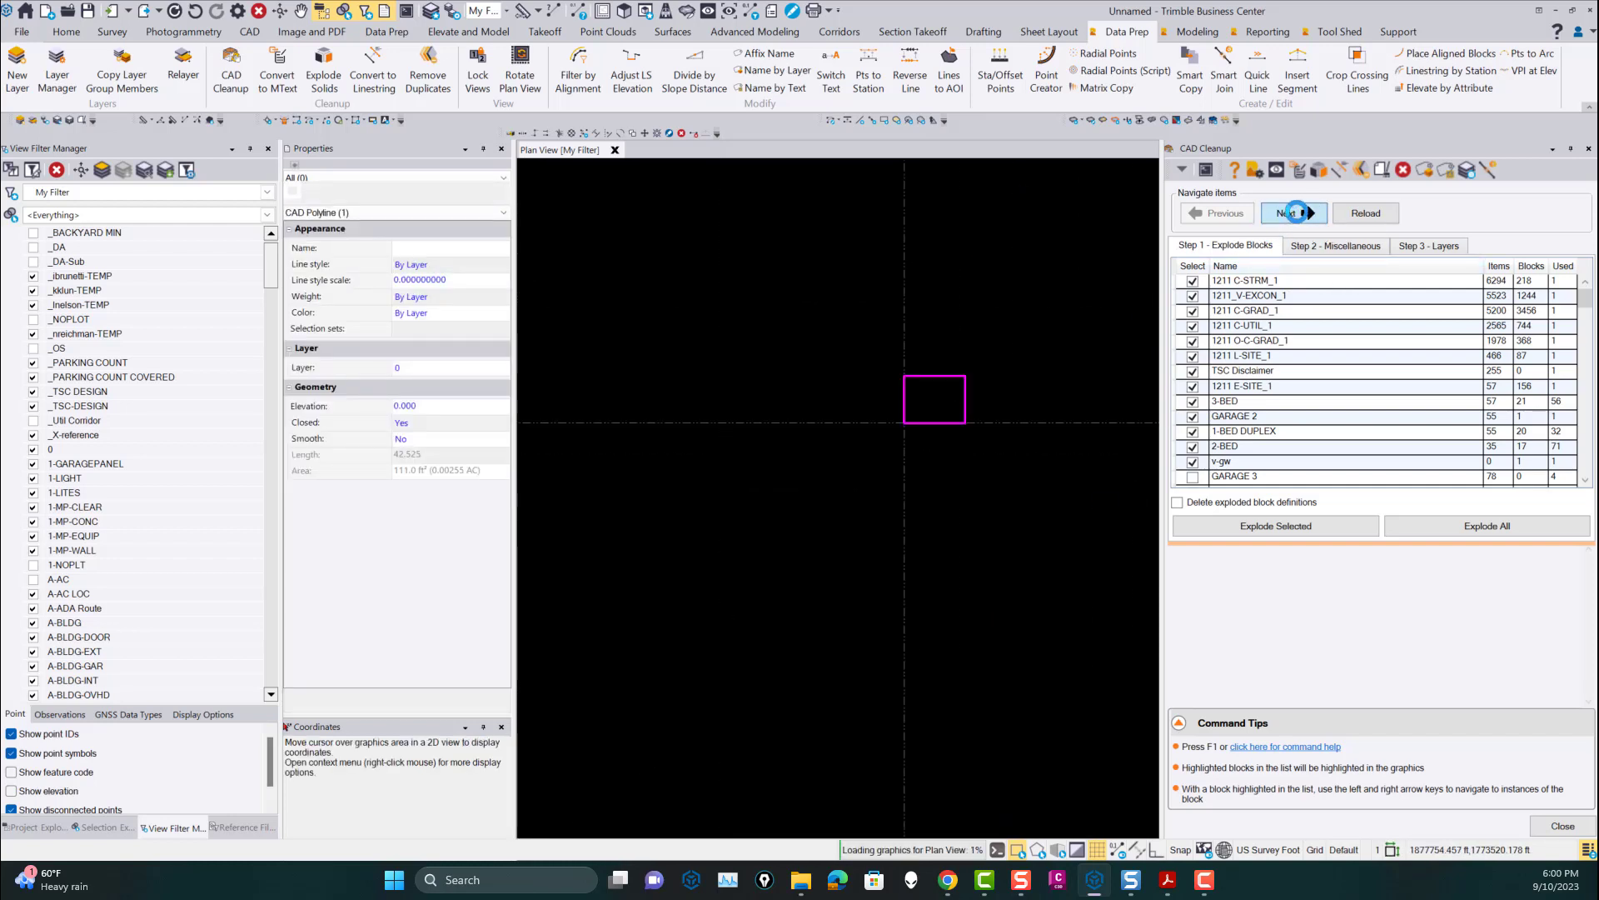
left_click(1291, 213)
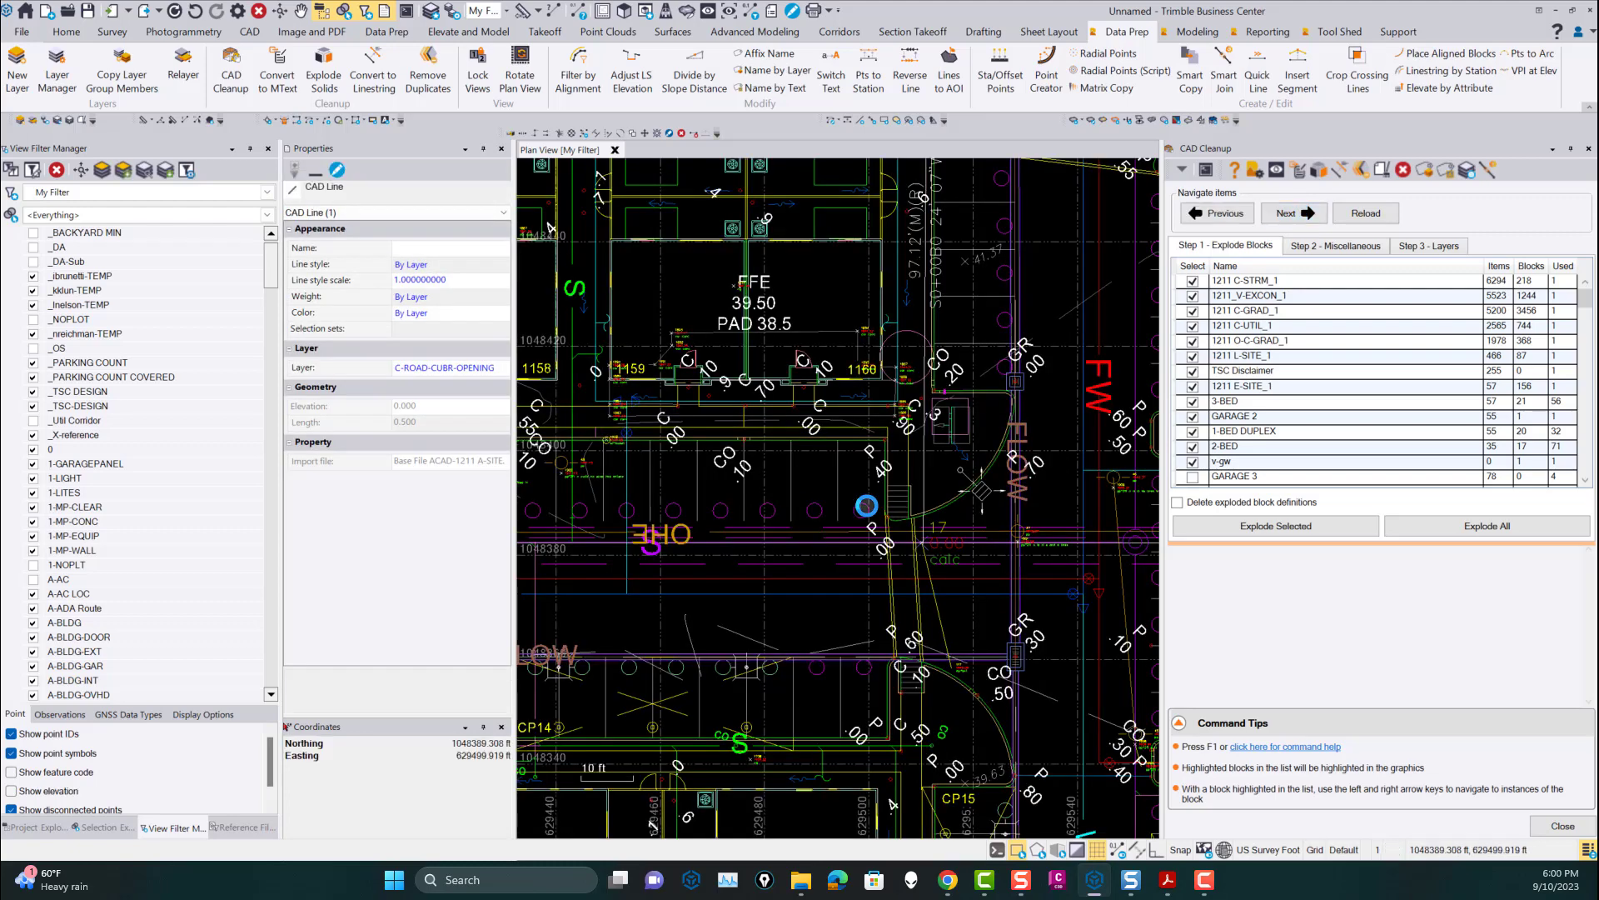
scroll(866, 506, "down", 8)
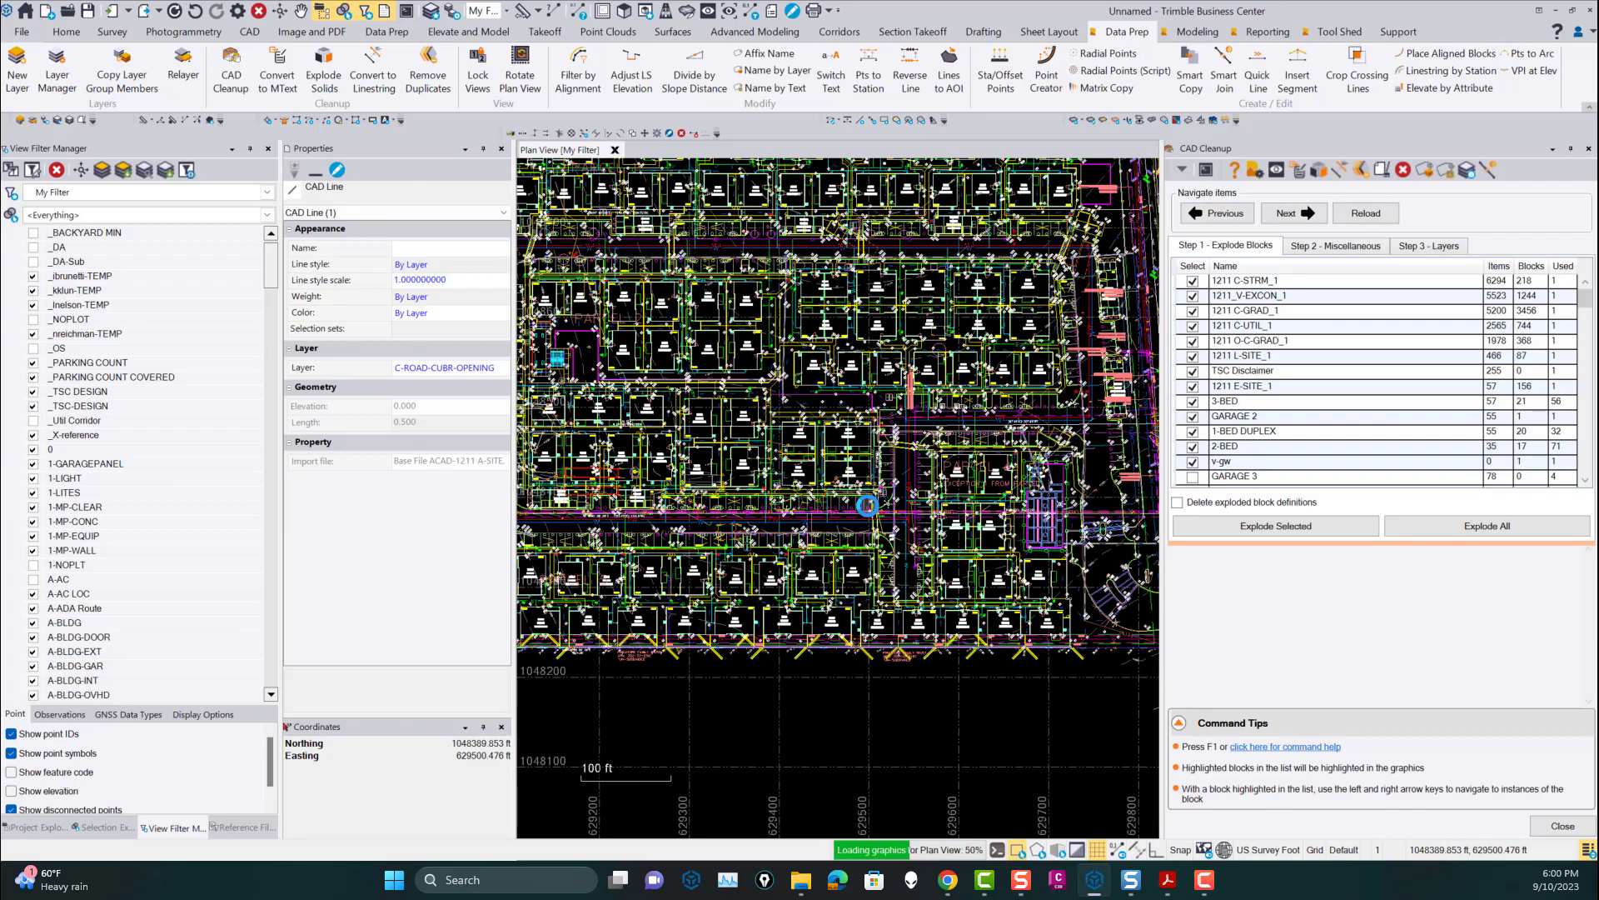
scroll(866, 505, "down", 4)
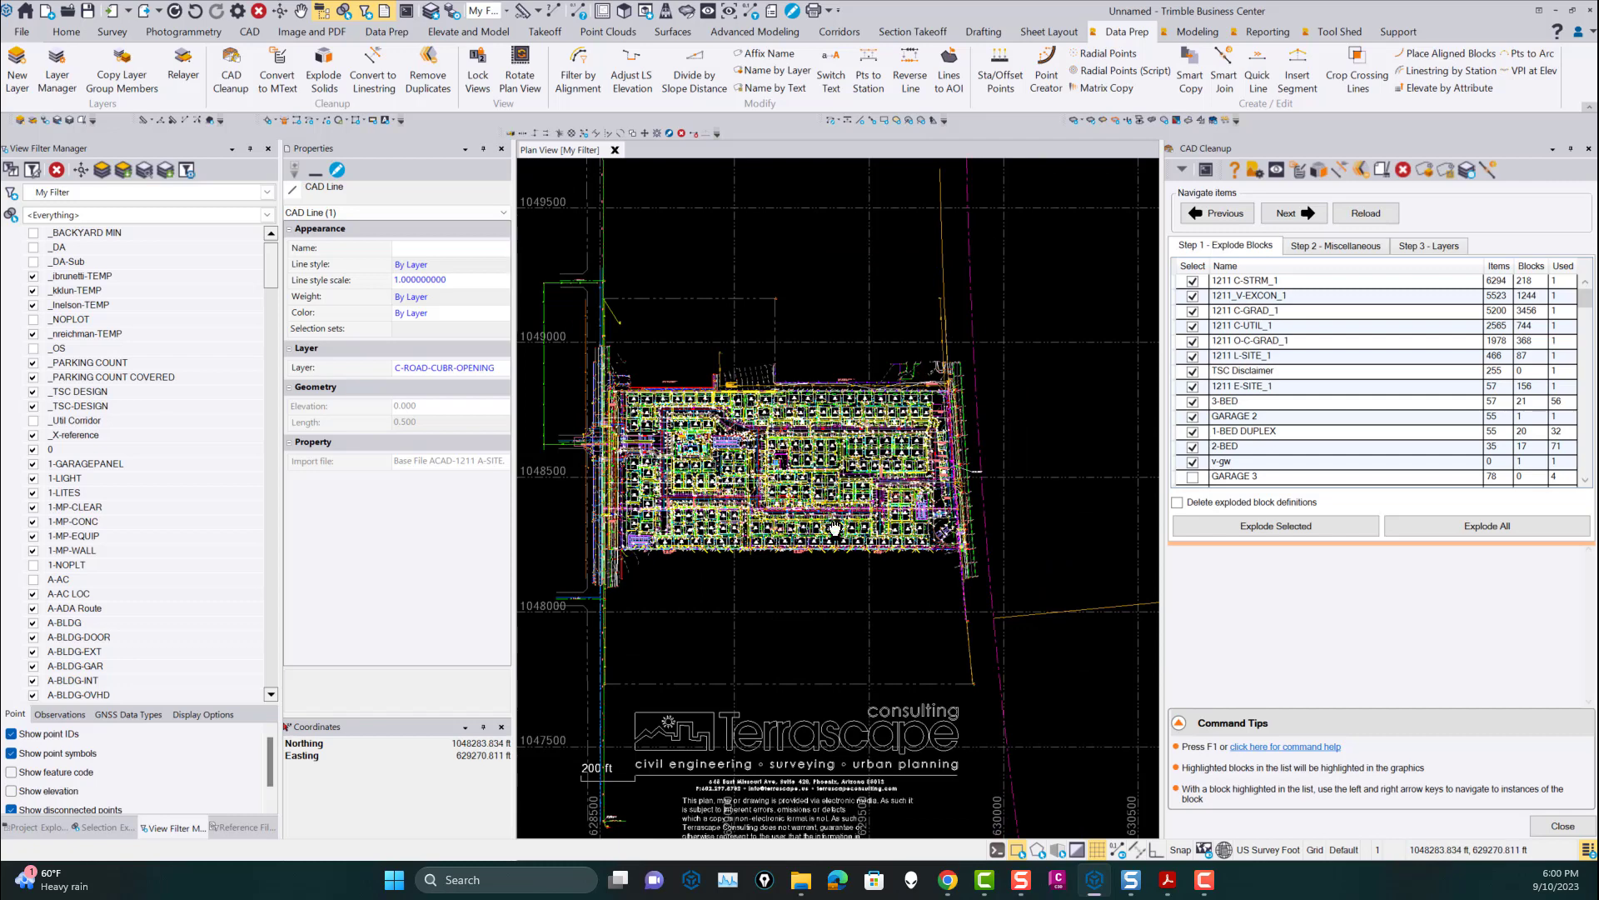
middle_click_drag(834, 532, 887, 499)
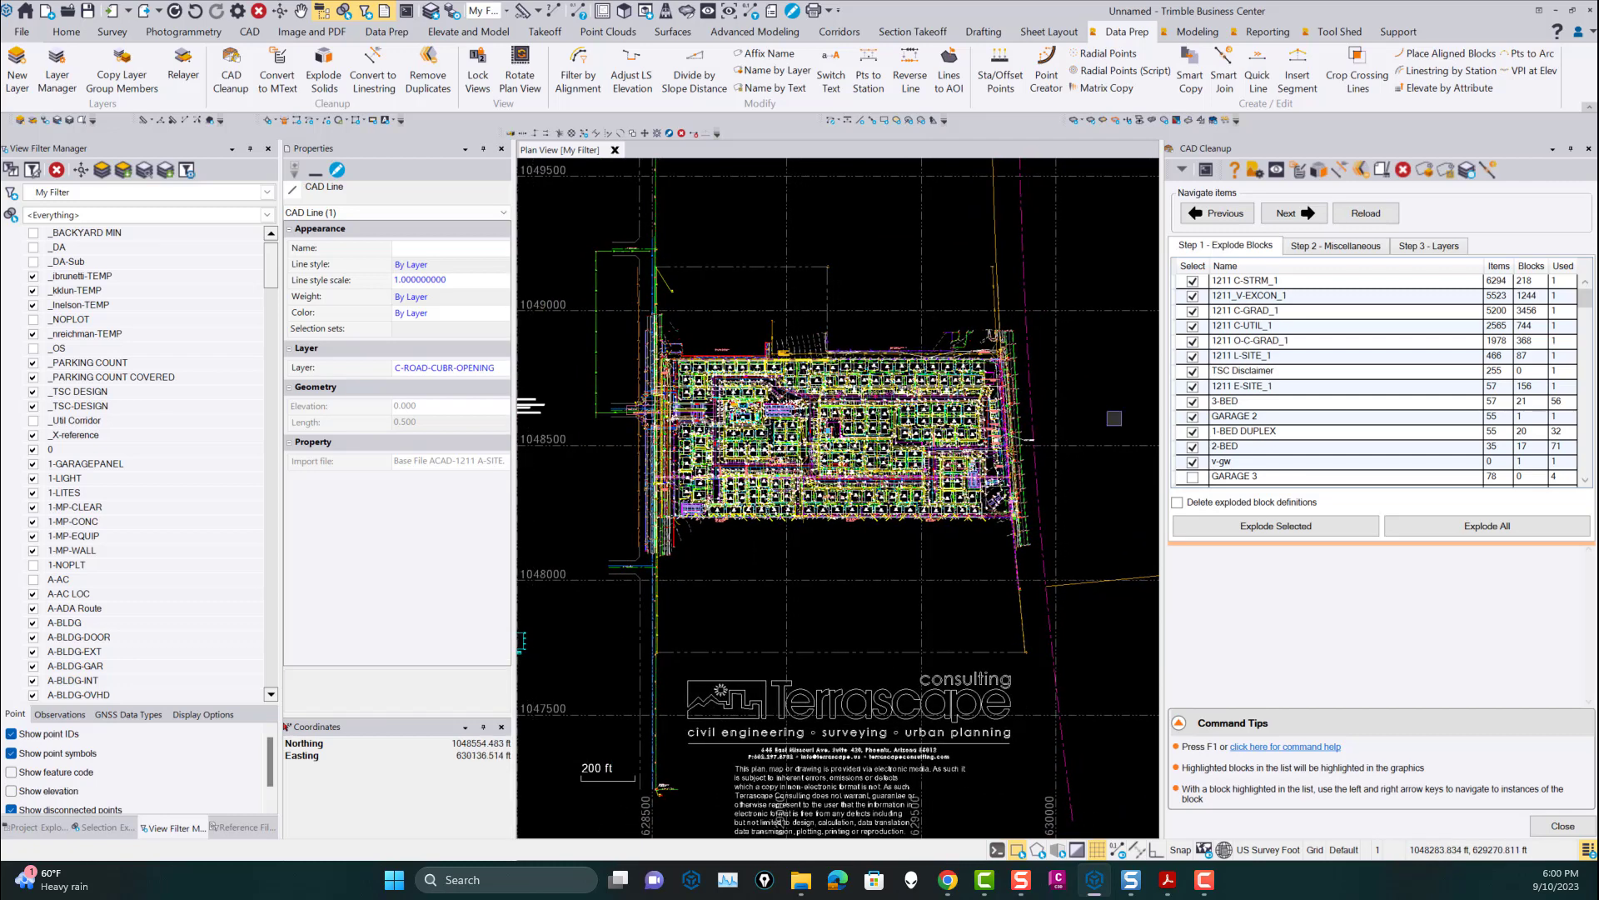
left_click(1277, 173)
left_click(551, 812)
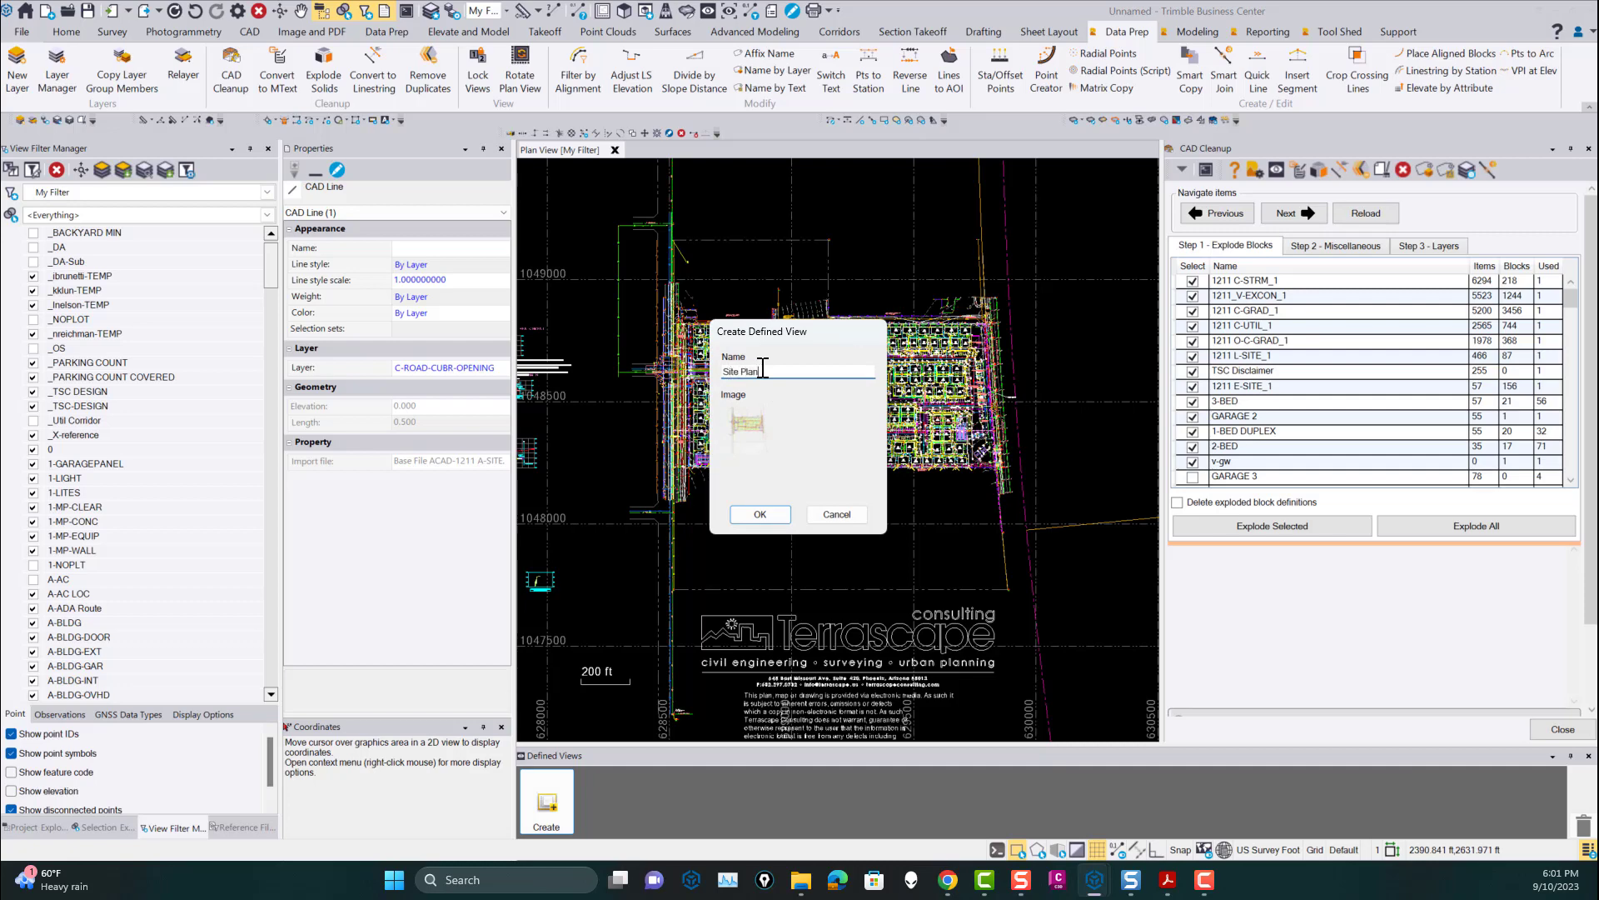
left_click(759, 514)
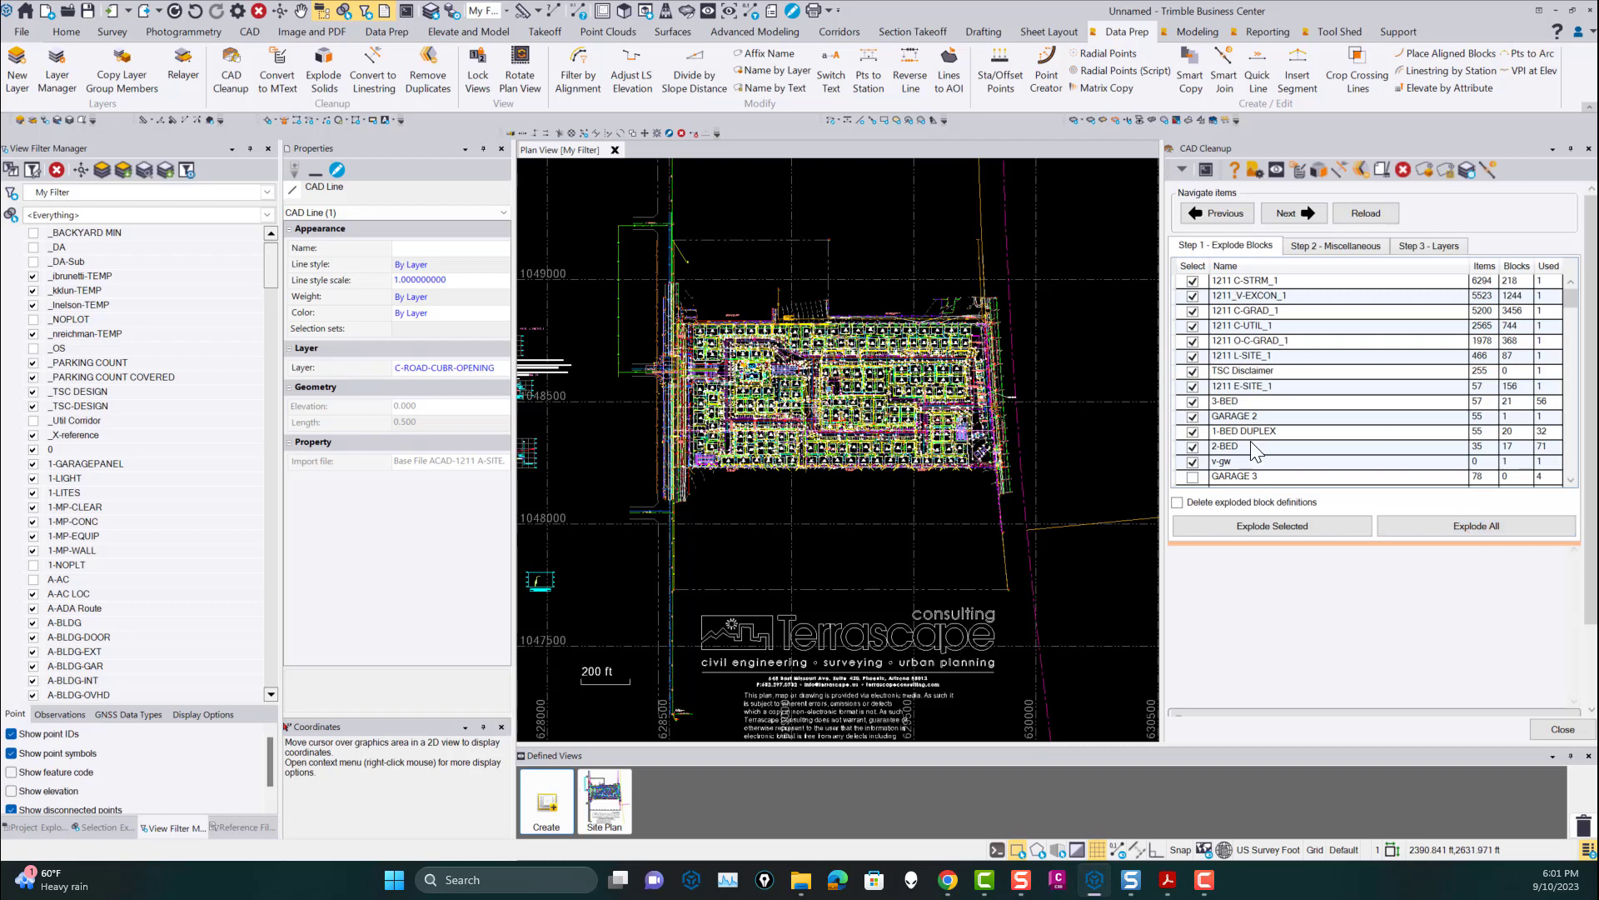
Highlight the blocks 1211 C-STRM_1, 1211_V-EXCON_1 and 1211 C-GRAD_1 one by one to inspect where each lies in the plan.
left_click(1256, 280)
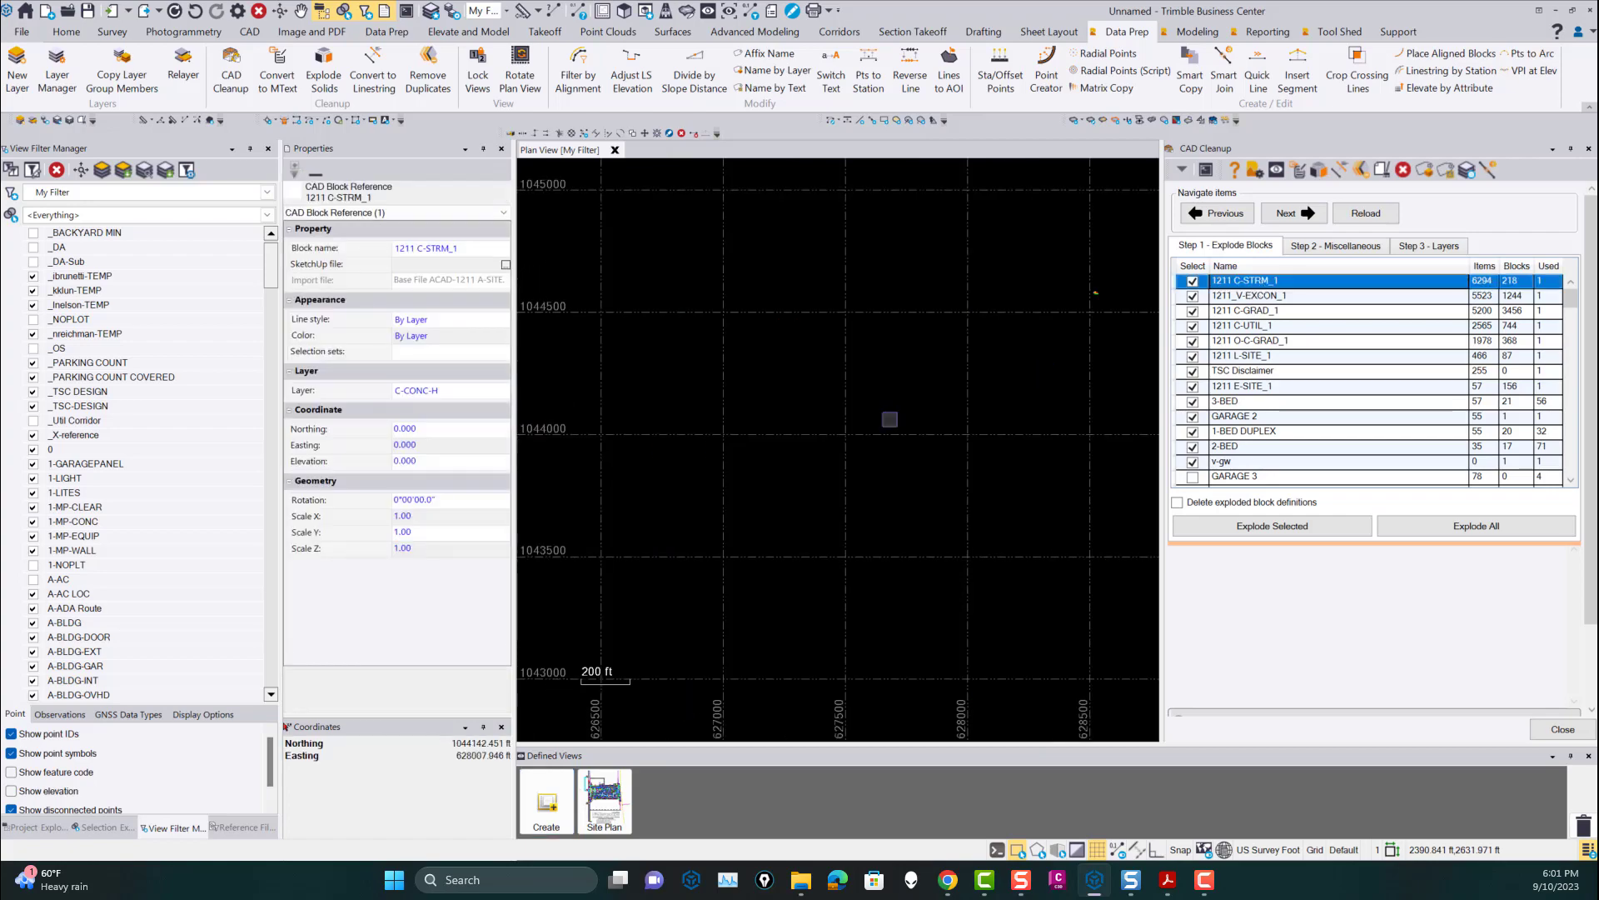
left_click(1264, 296)
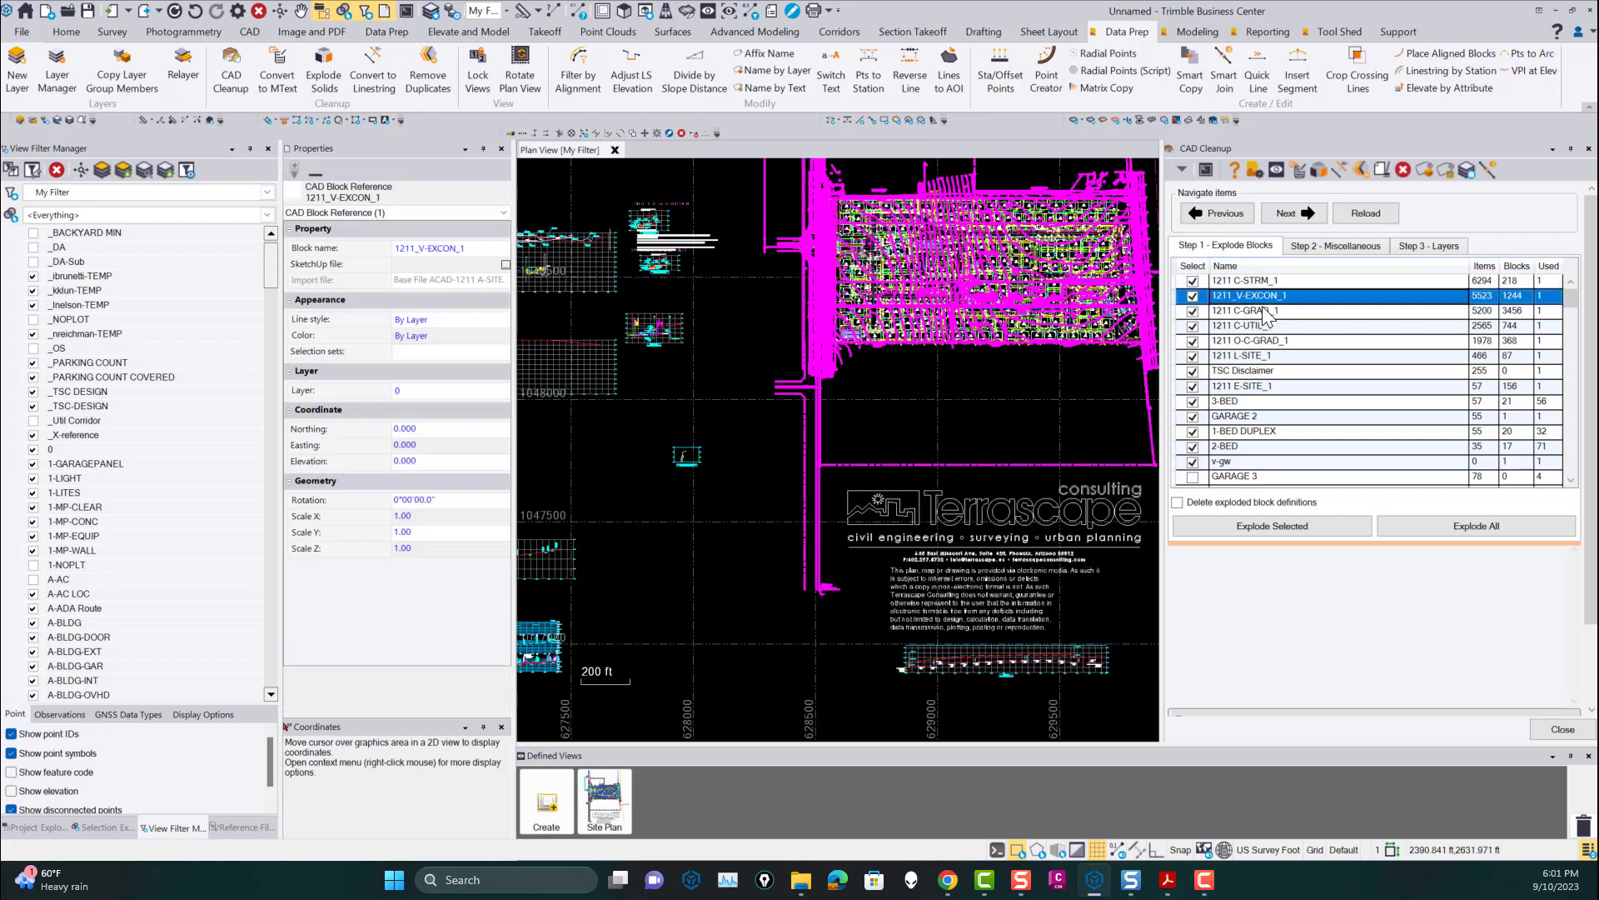
middle_click_drag(933, 376, 842, 500)
scroll(866, 391, "up", 1)
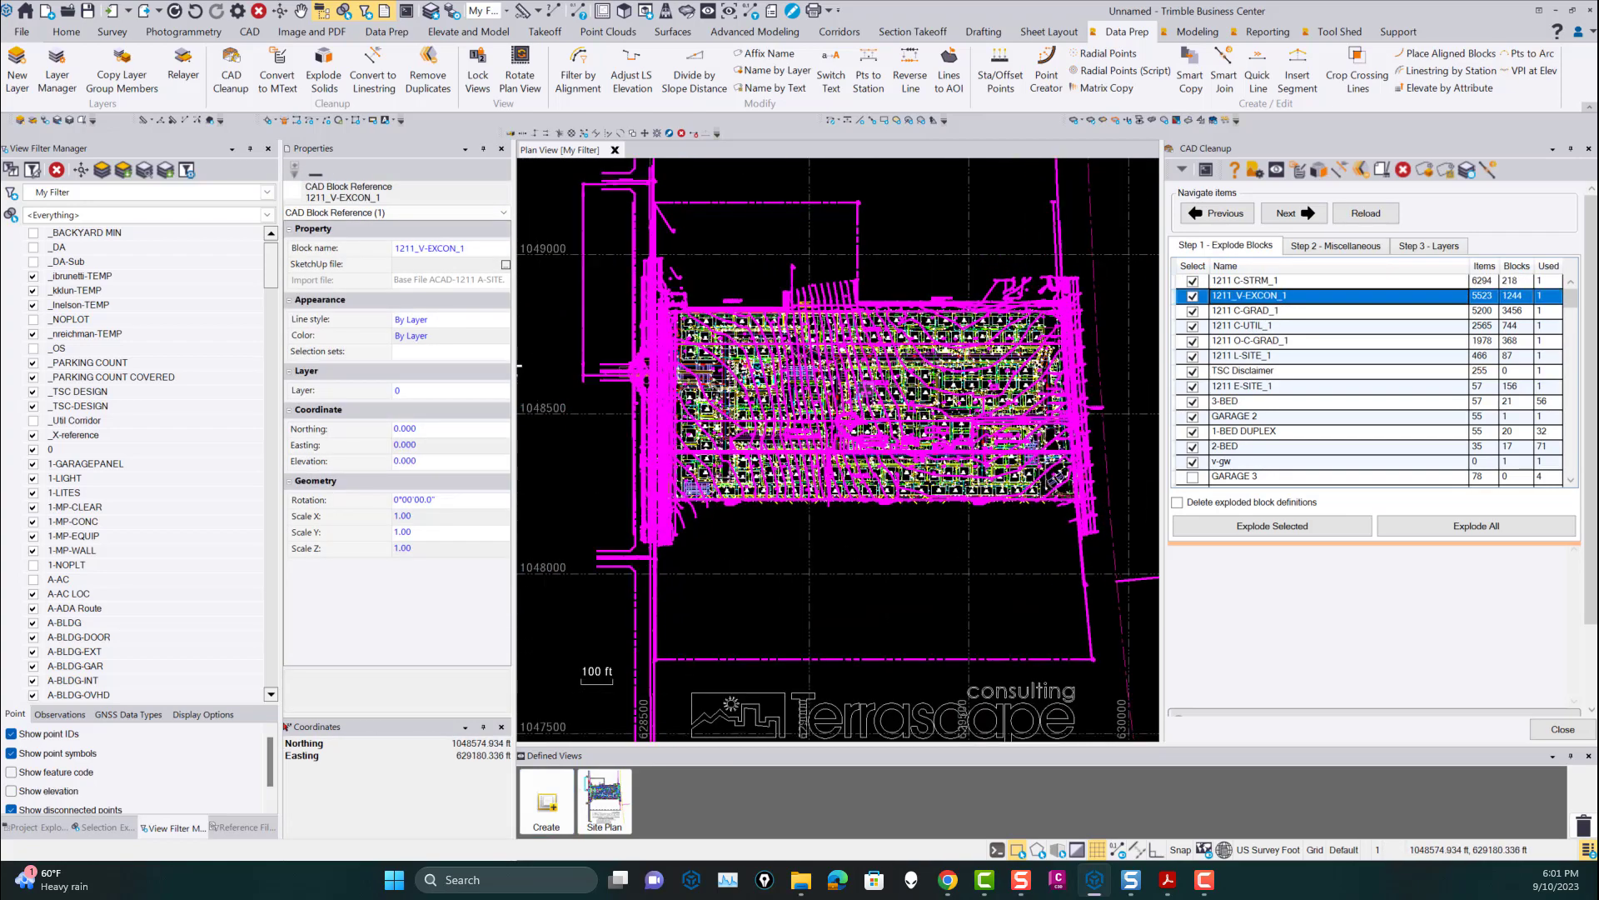
scroll(866, 390, "up", 1)
left_click(1253, 311)
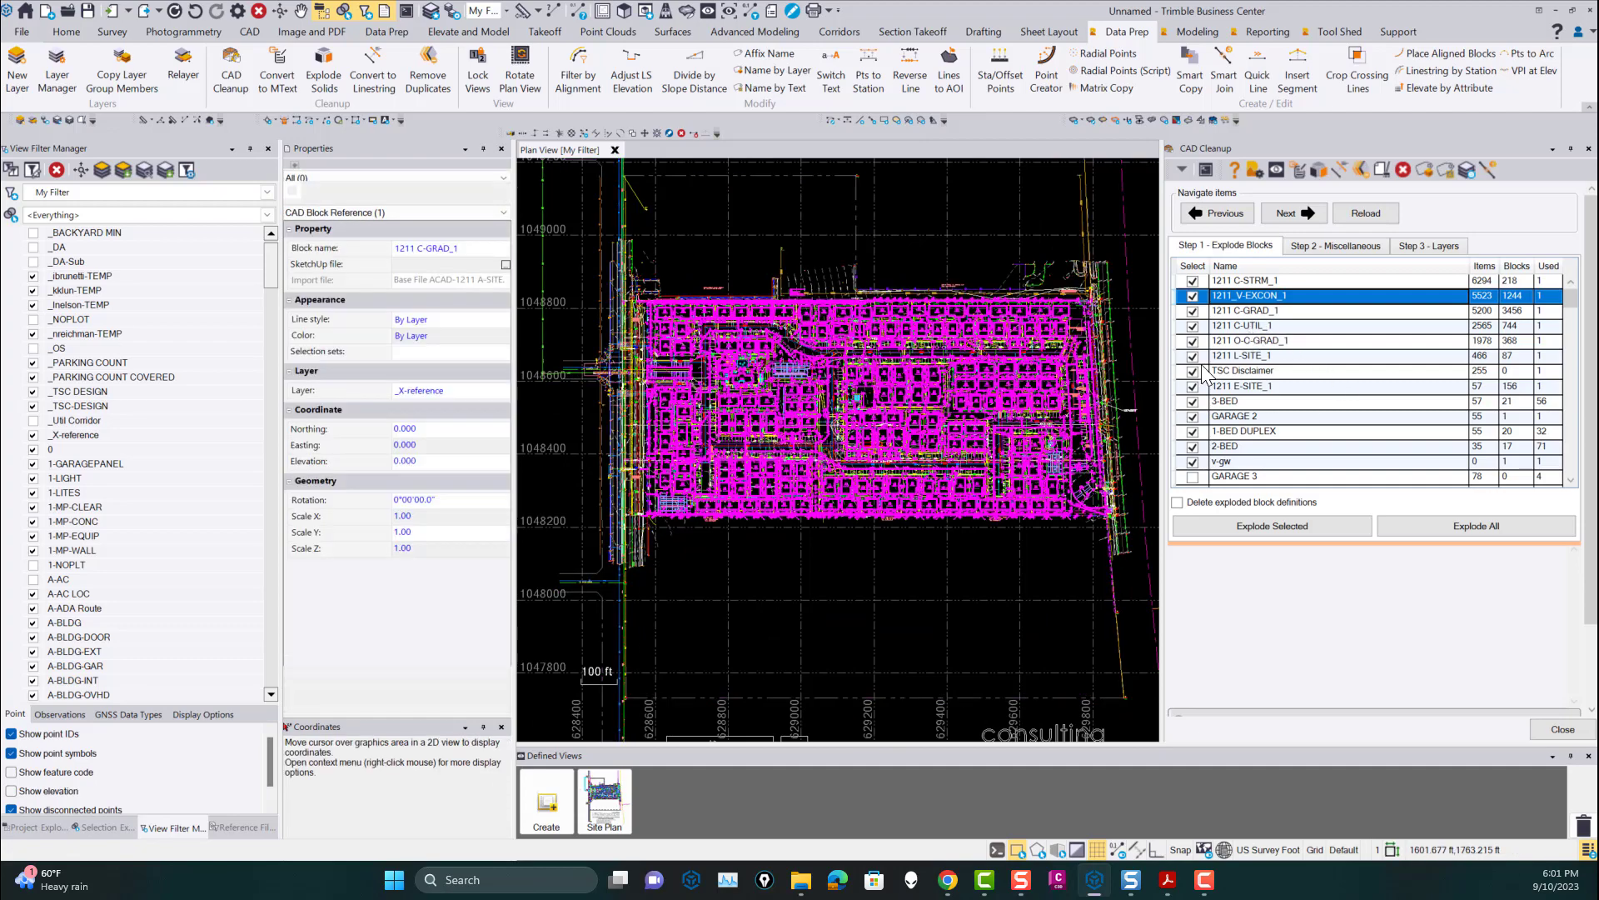
mouse_move(835, 375)
middle_mouse_down()
mouse_move(835, 592)
mouse_move(852, 636)
middle_mouse_up()
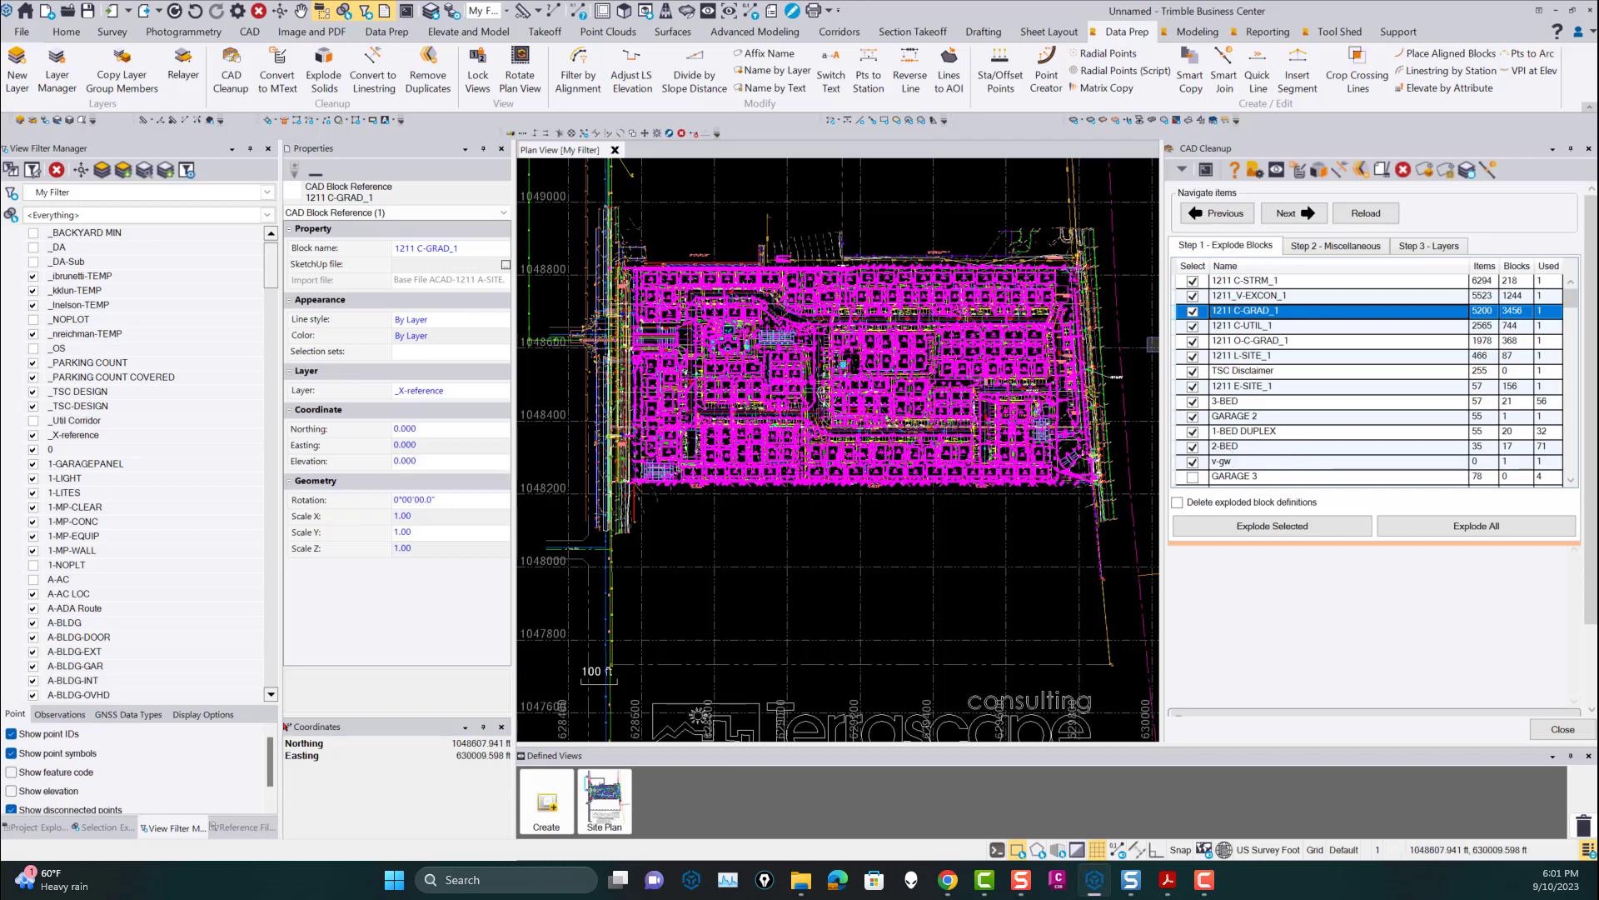
Explode every block in the project recursively and highlight the resulting block explosion report.
left_click(1483, 526)
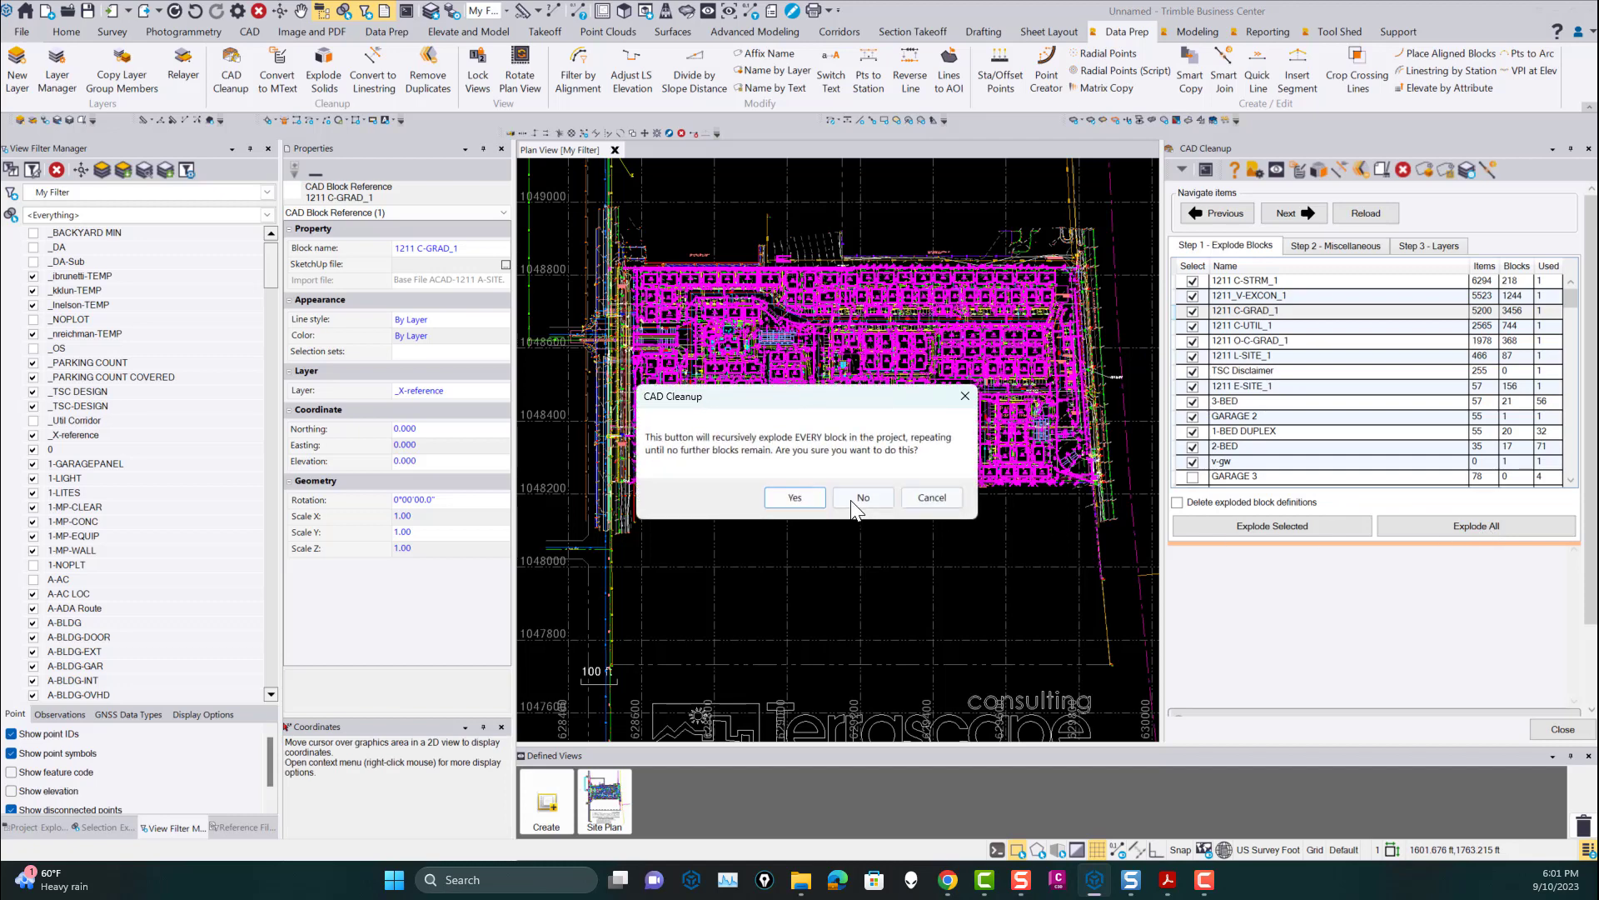
left_click(795, 500)
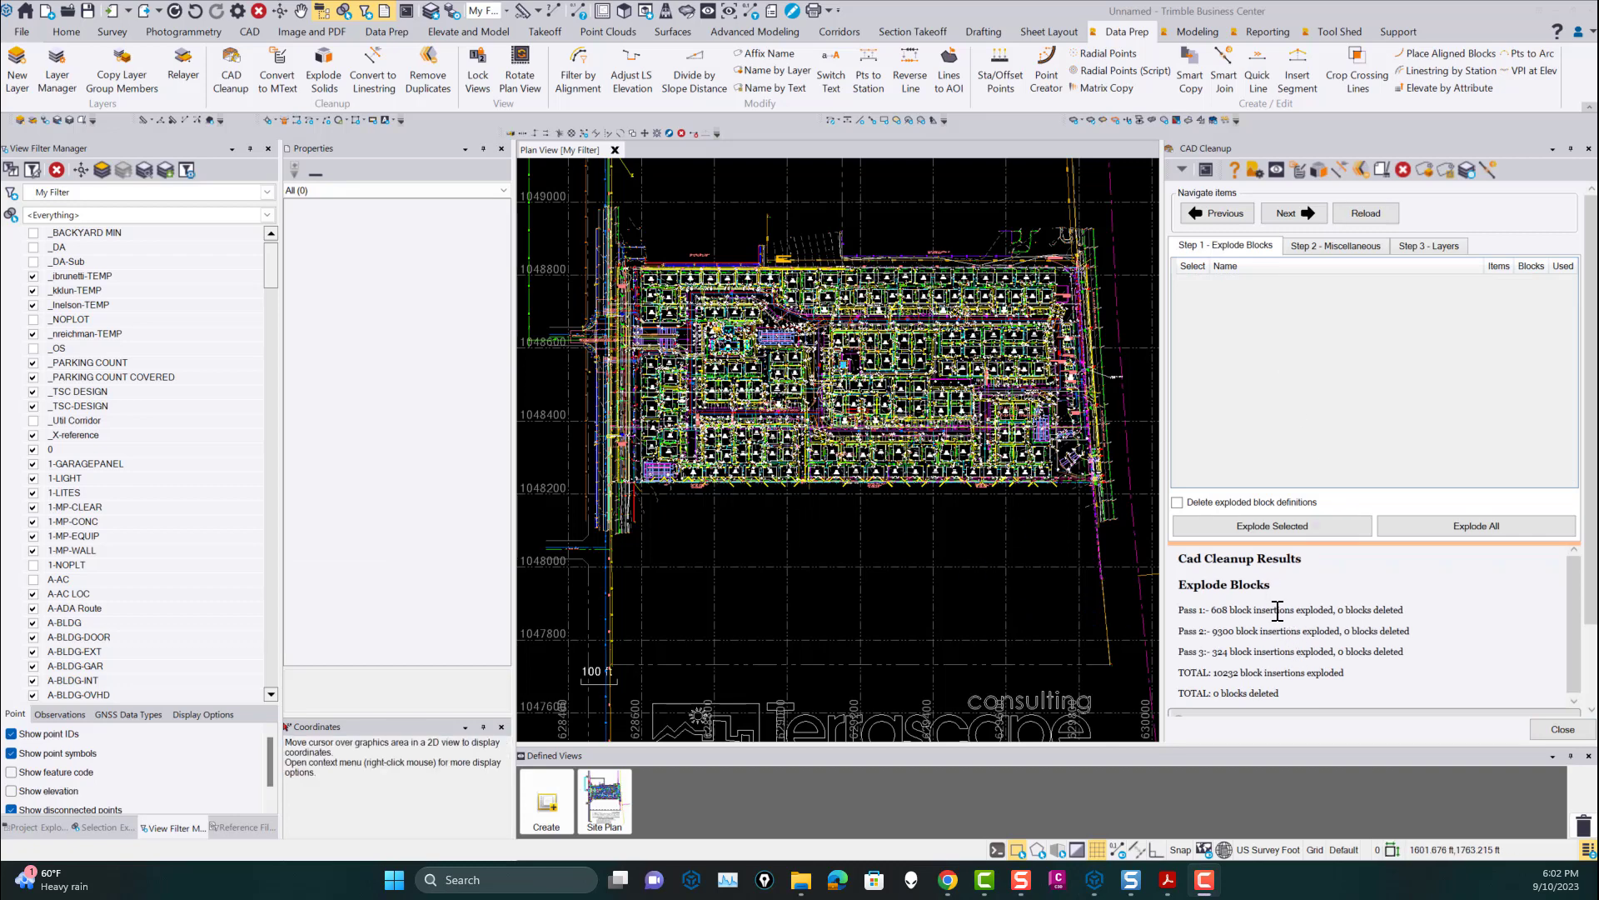
left_click_drag(1179, 558, 1358, 727)
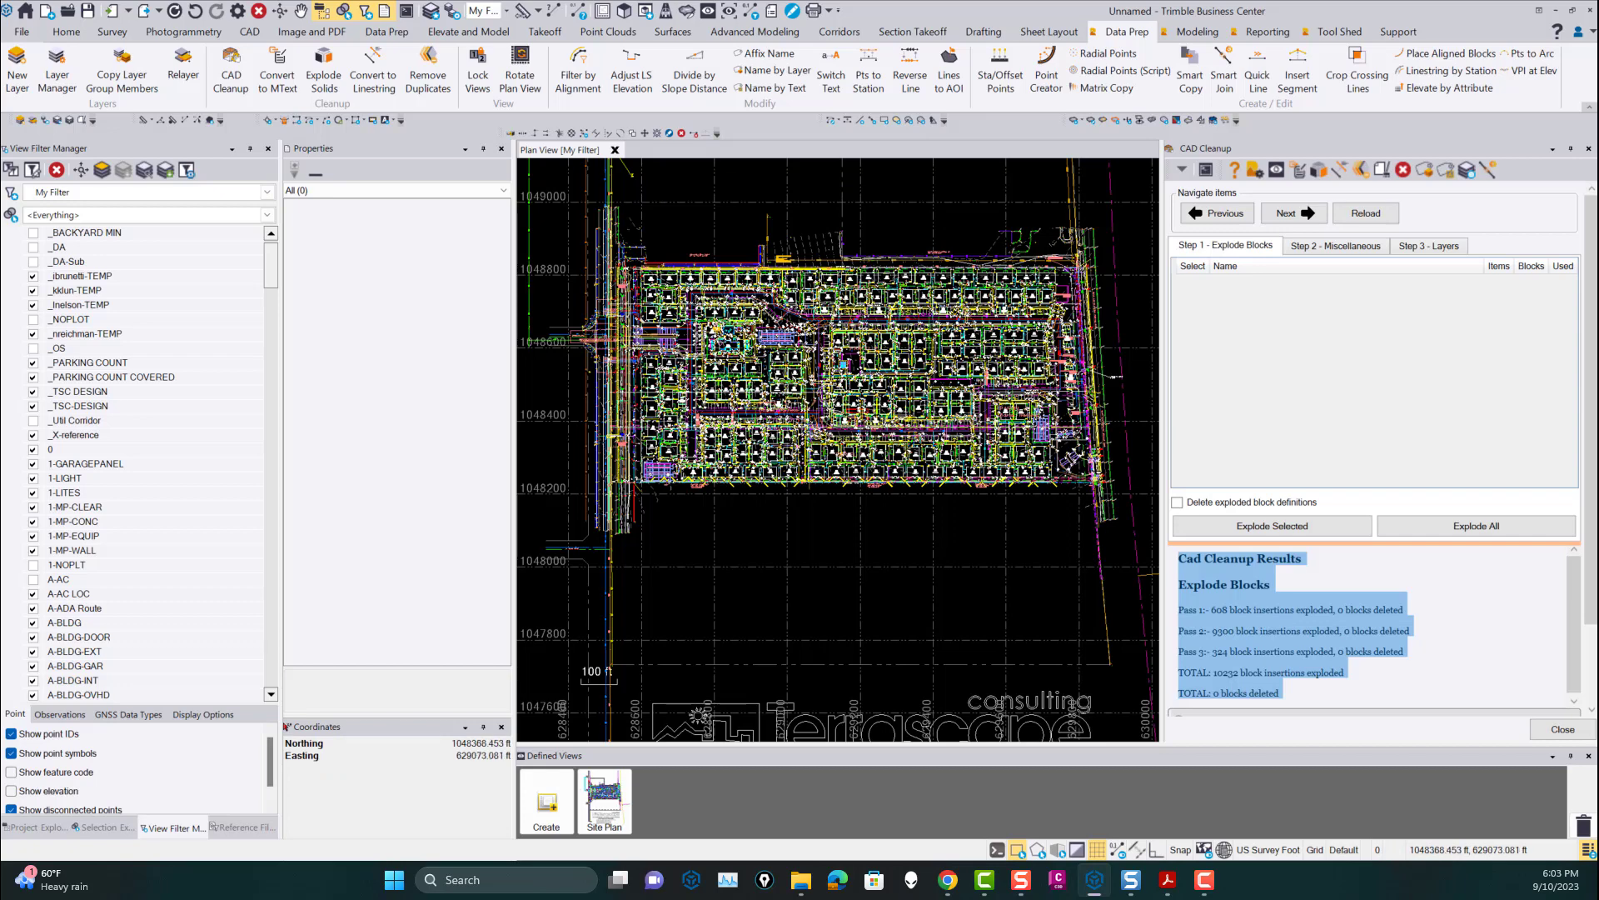
Include all plan sets, sheet sets and sheets in the miscellaneous cleanup's deletions.
left_click(1335, 248)
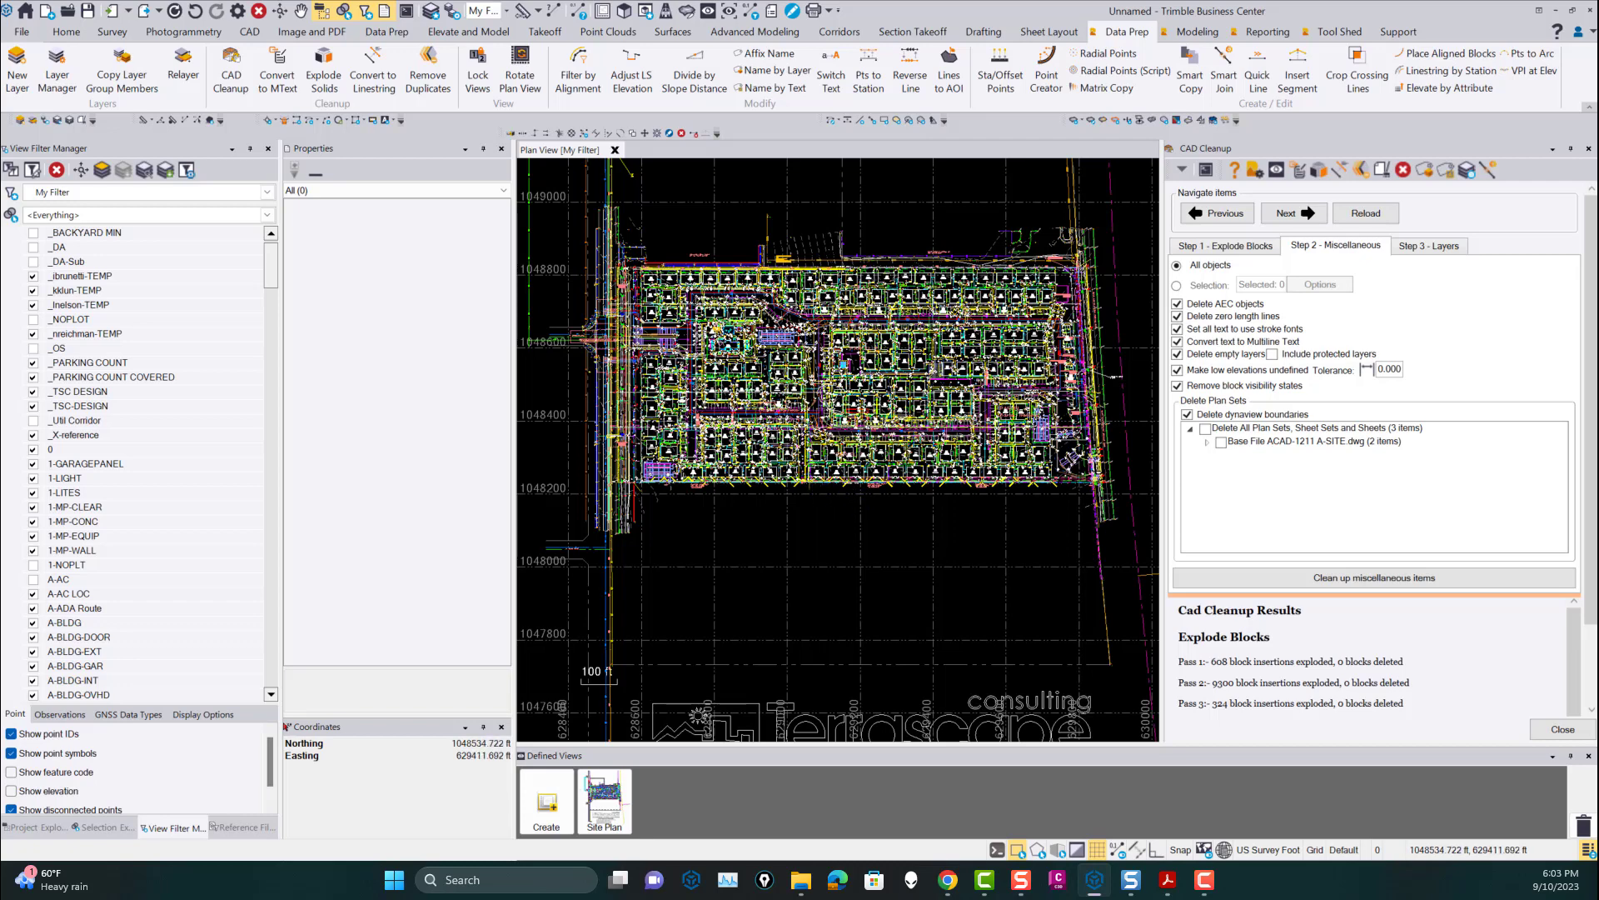
left_click(1387, 369)
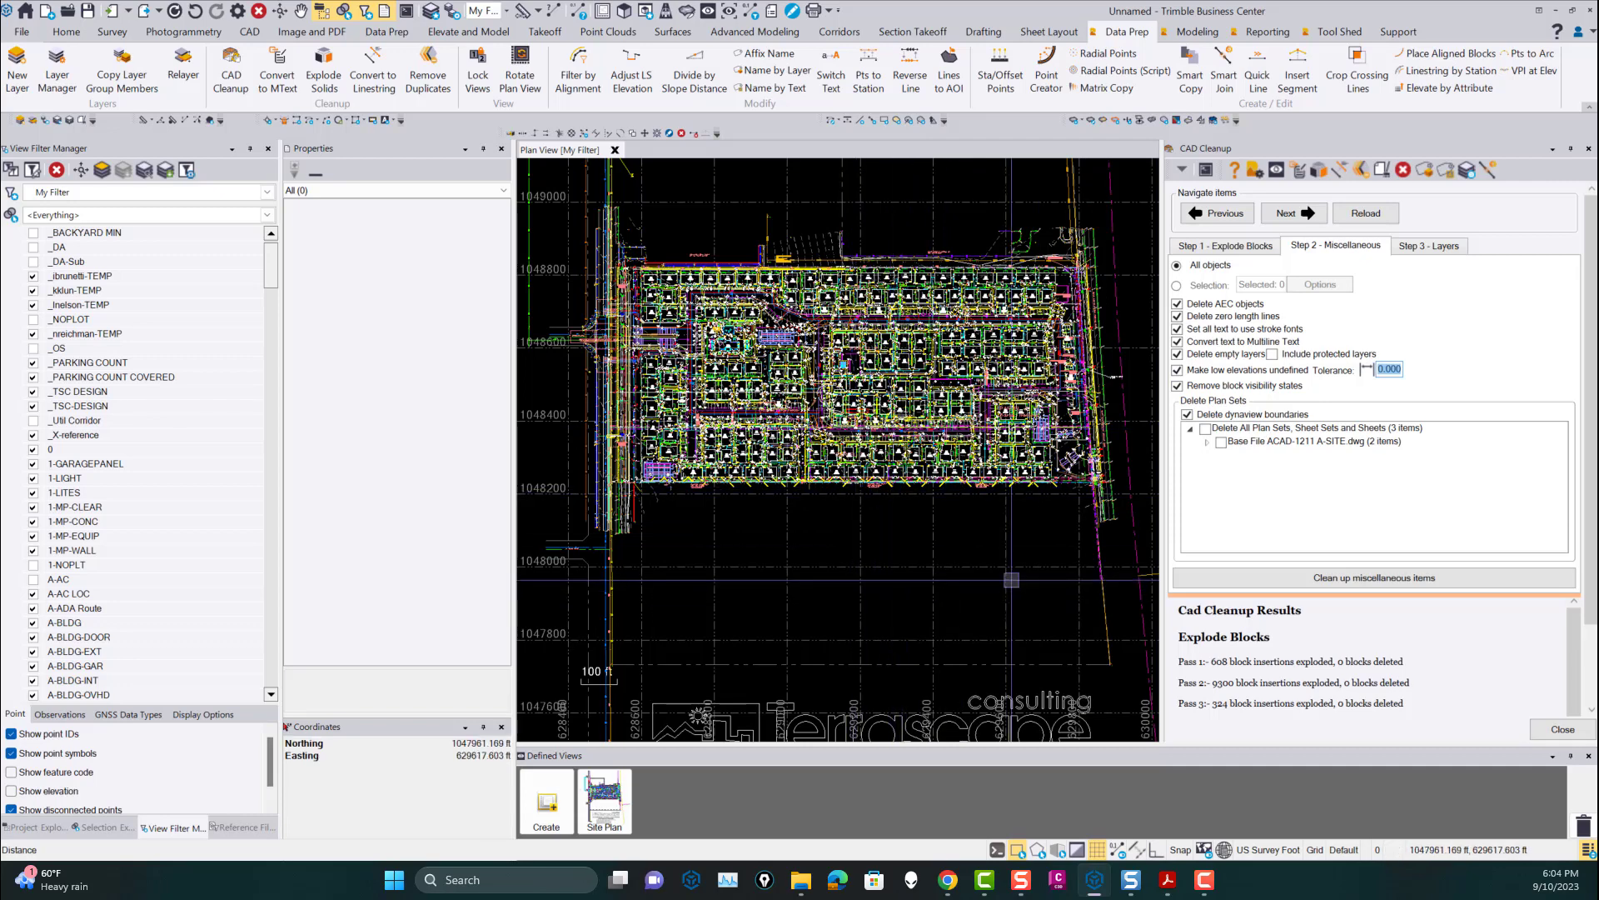
left_click(1204, 428)
Expand the Base File ACAD-1211 A-SITE.dwg plan set in the project tree to check its sheets, and run the miscellaneous cleanup.
left_click(38, 828)
left_click(9, 207)
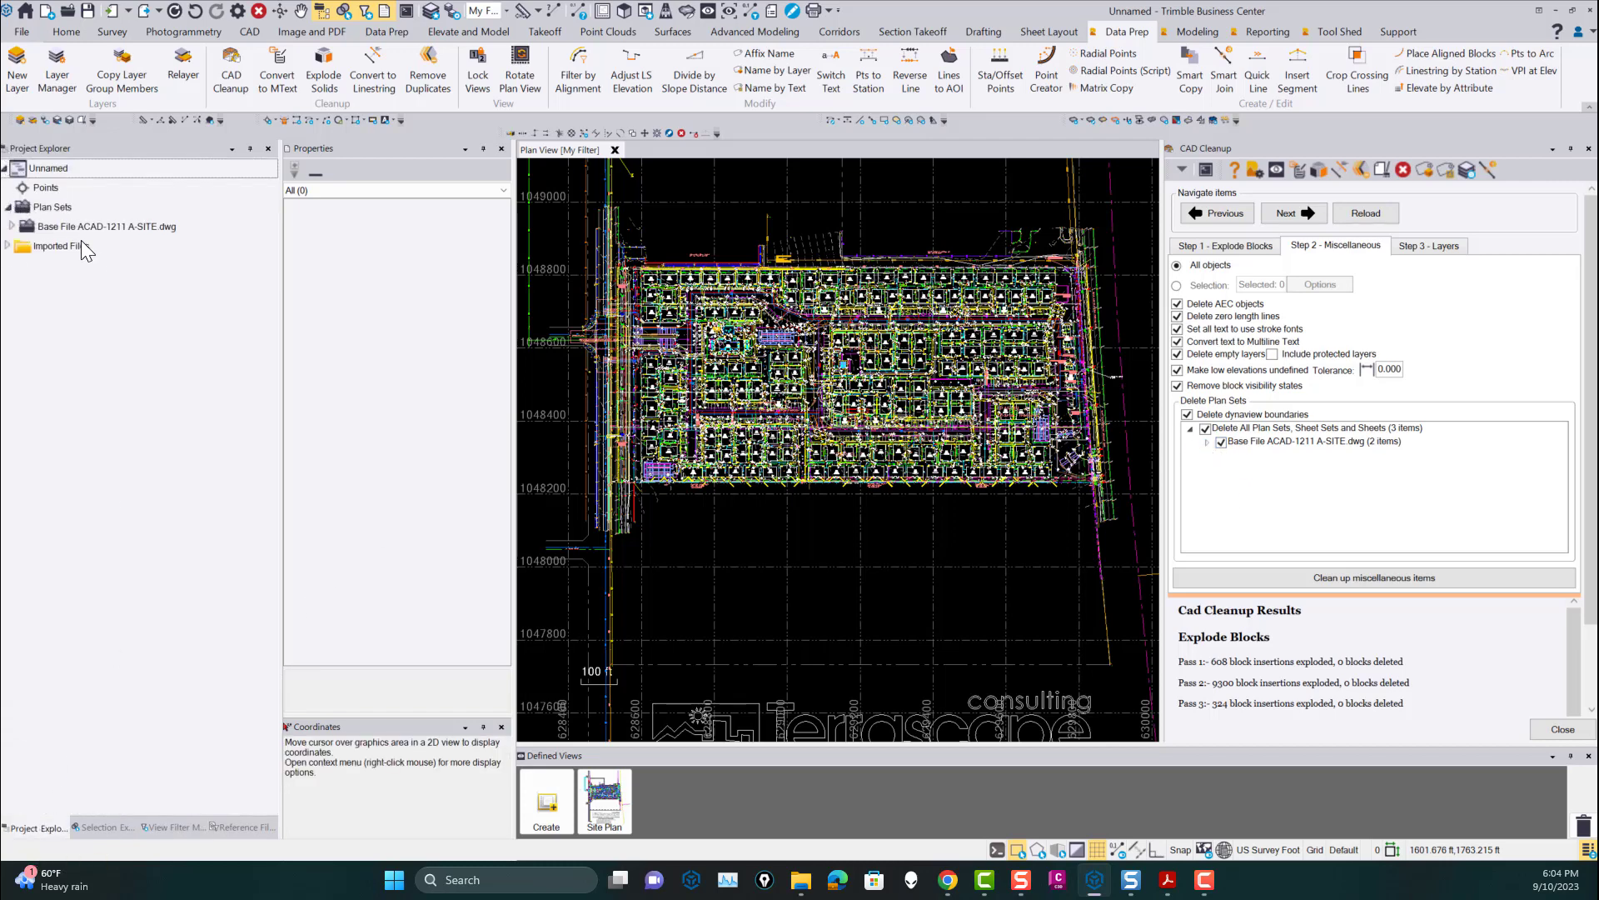
left_click(12, 225)
left_click(16, 245)
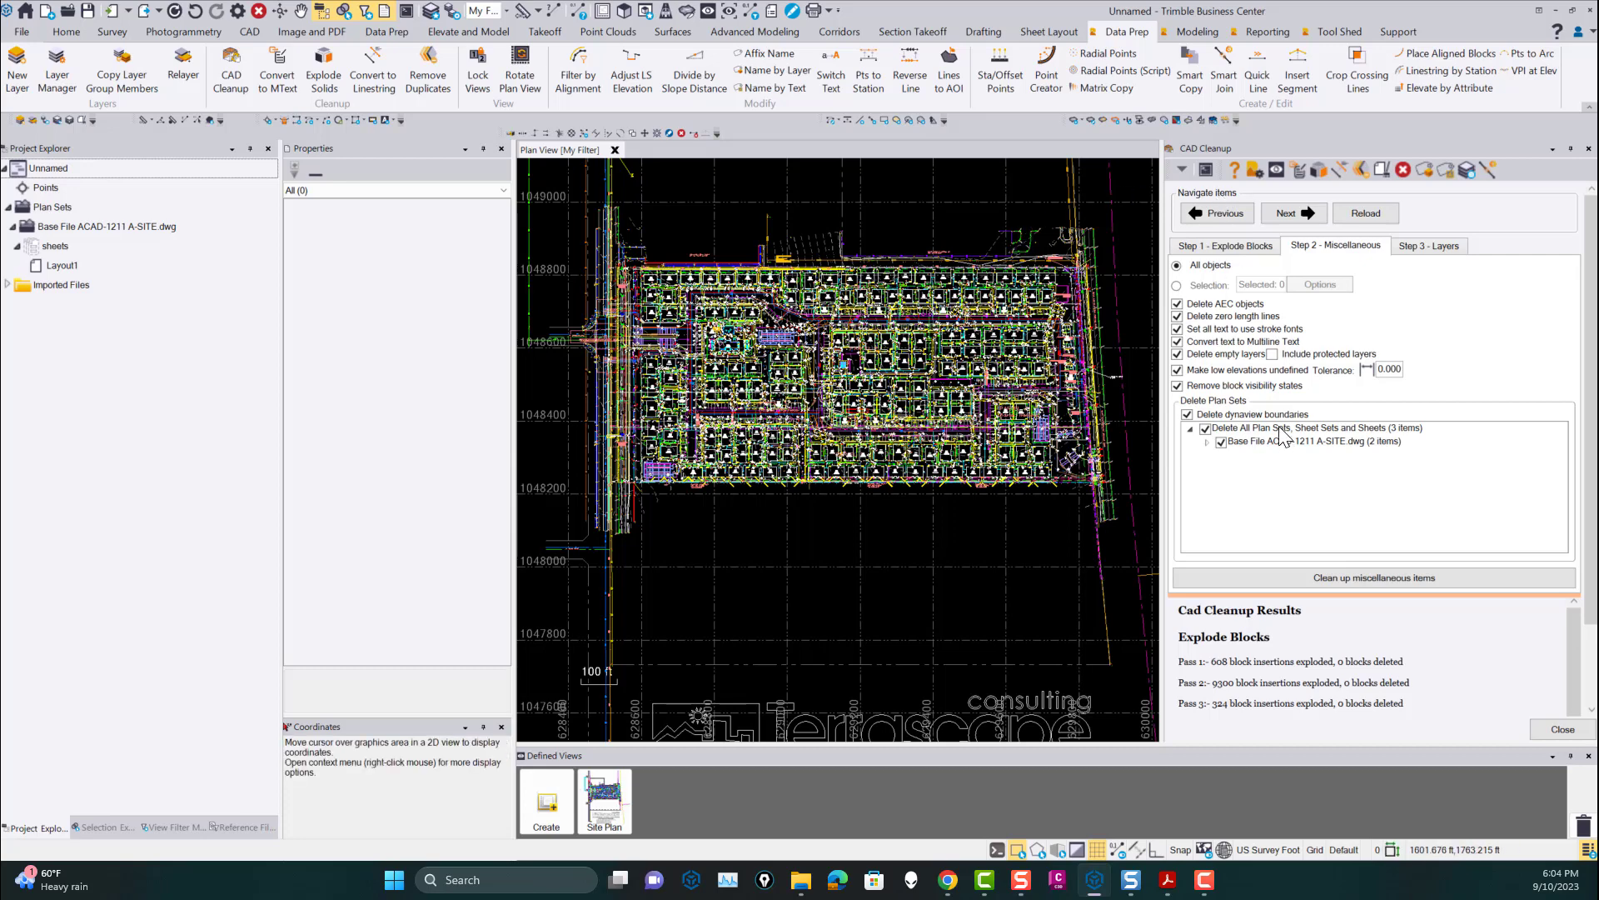
left_click(1371, 578)
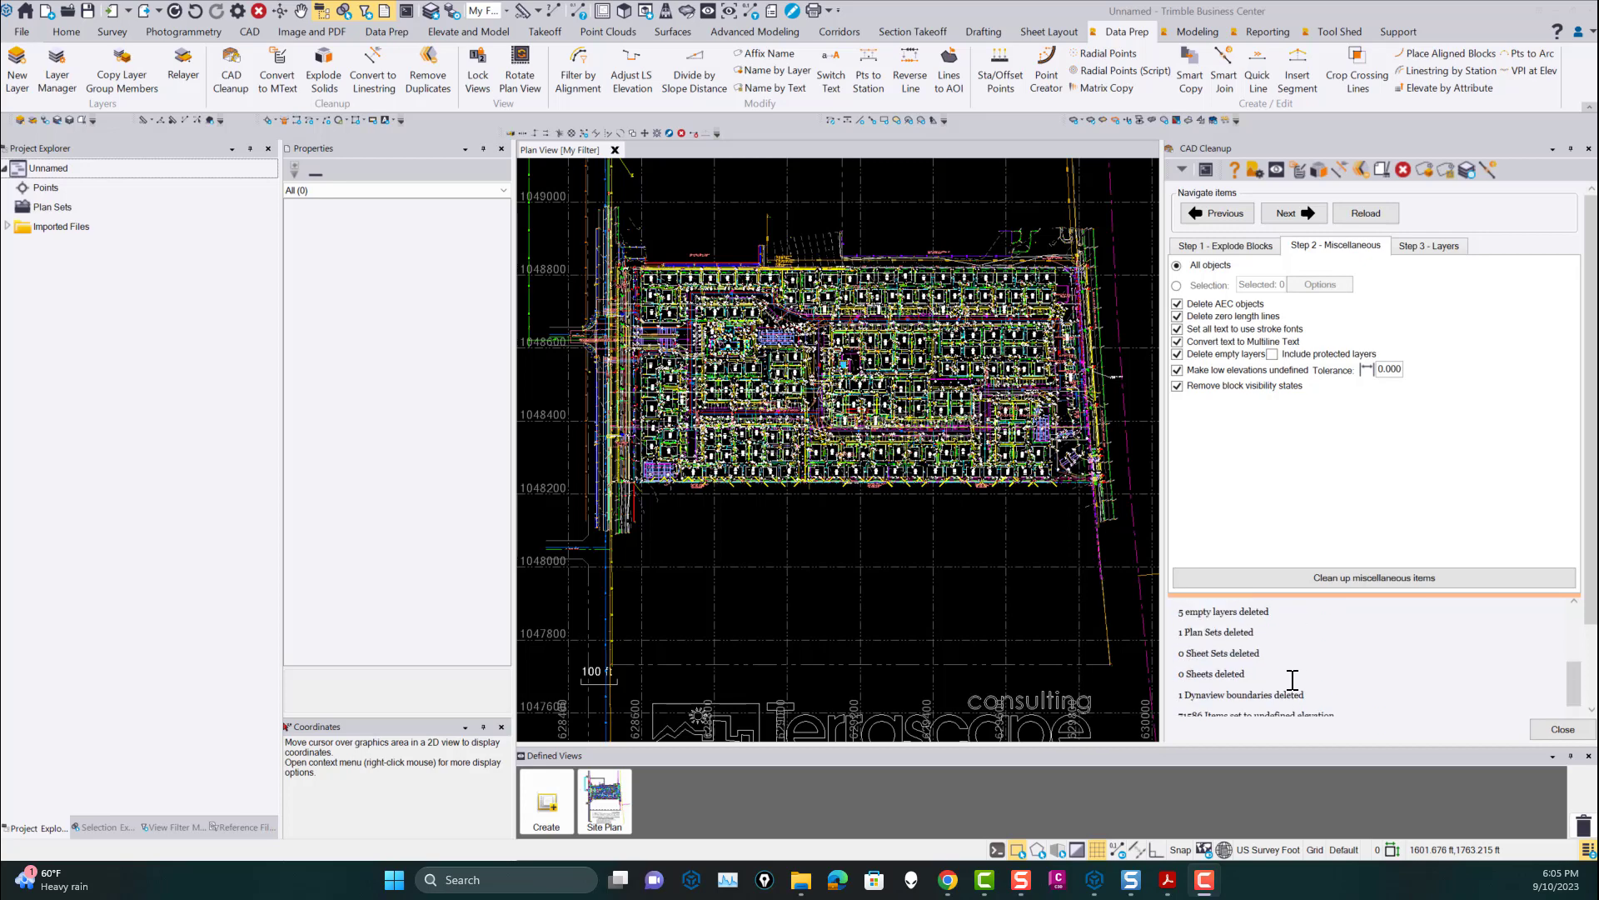
Apply the Simple - NCS CAD Standards - Subdivide ruleset to the layer cleanup.
left_click(1442, 248)
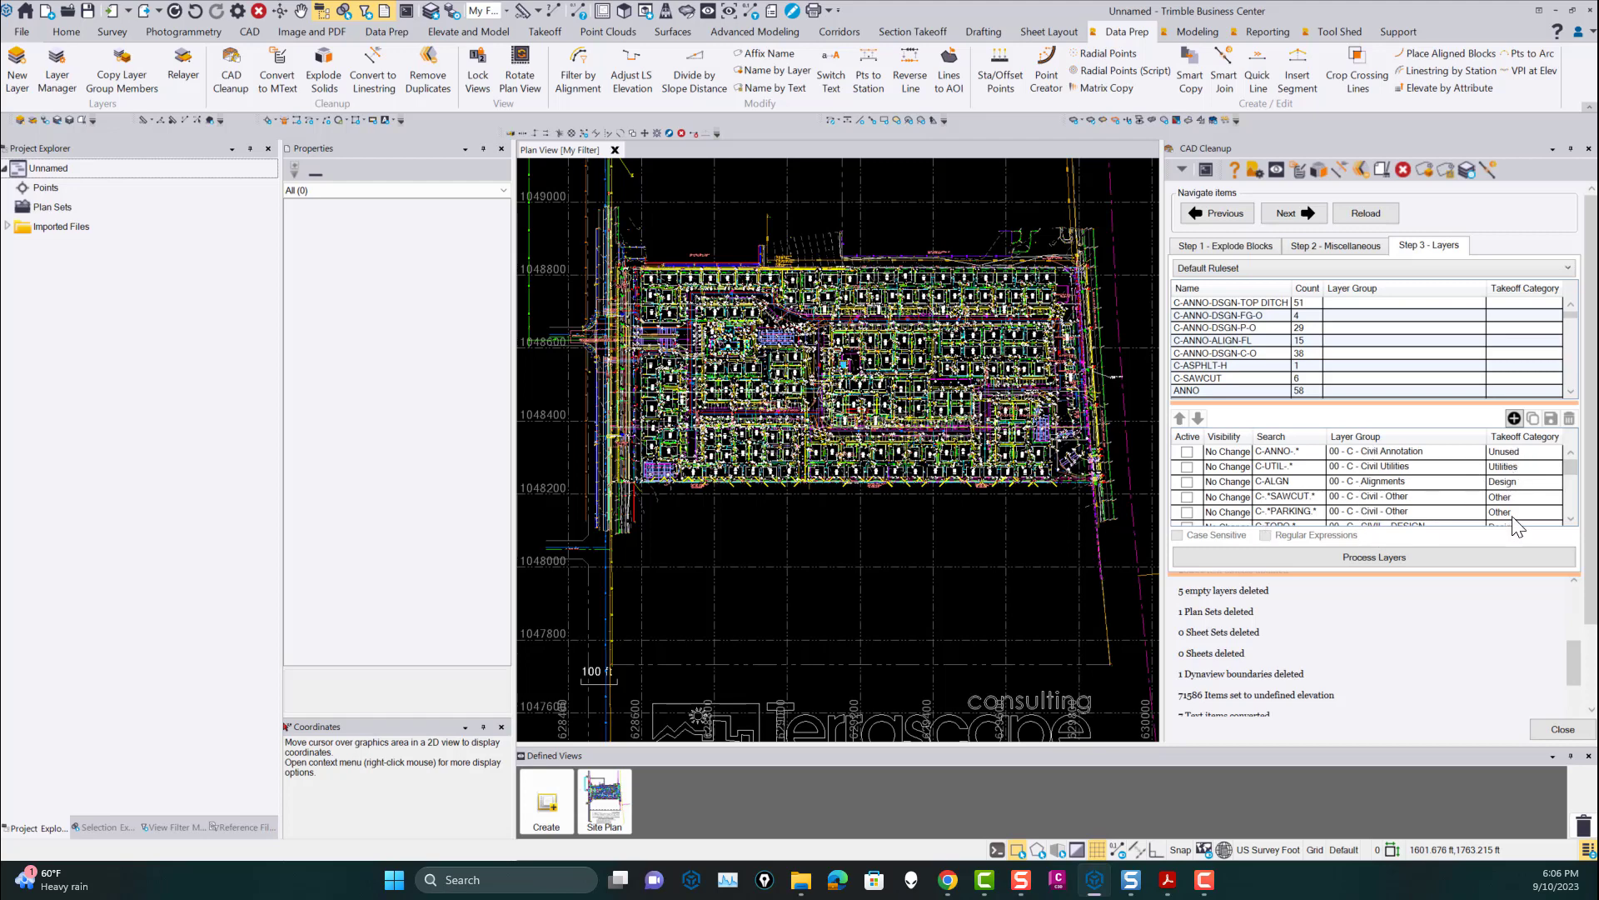
left_click(1232, 268)
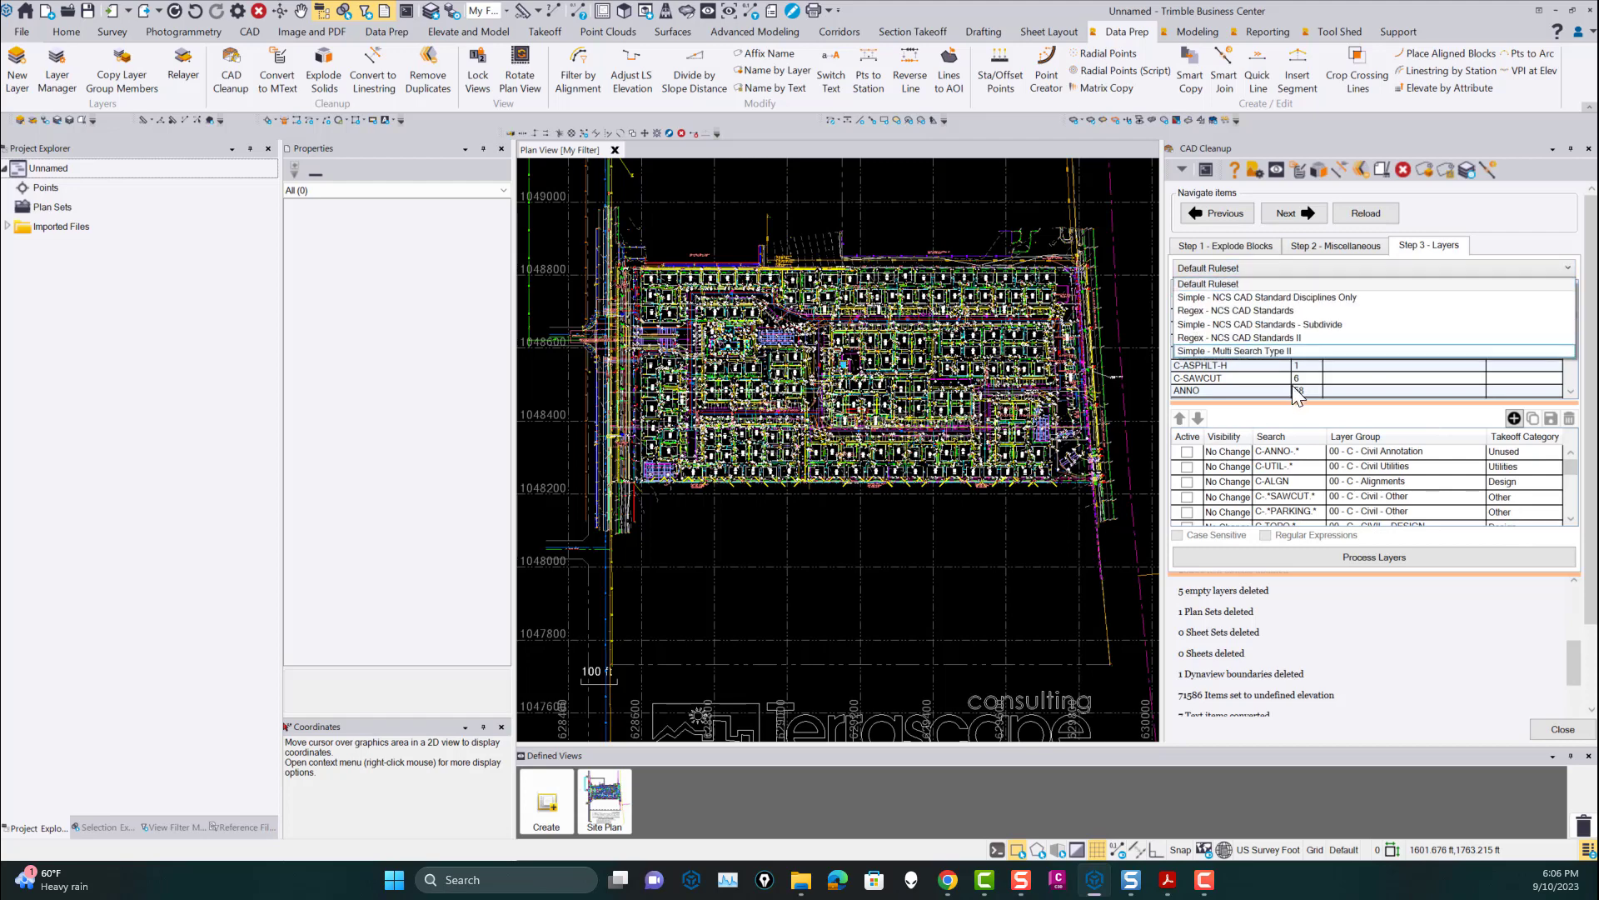
left_click(1312, 324)
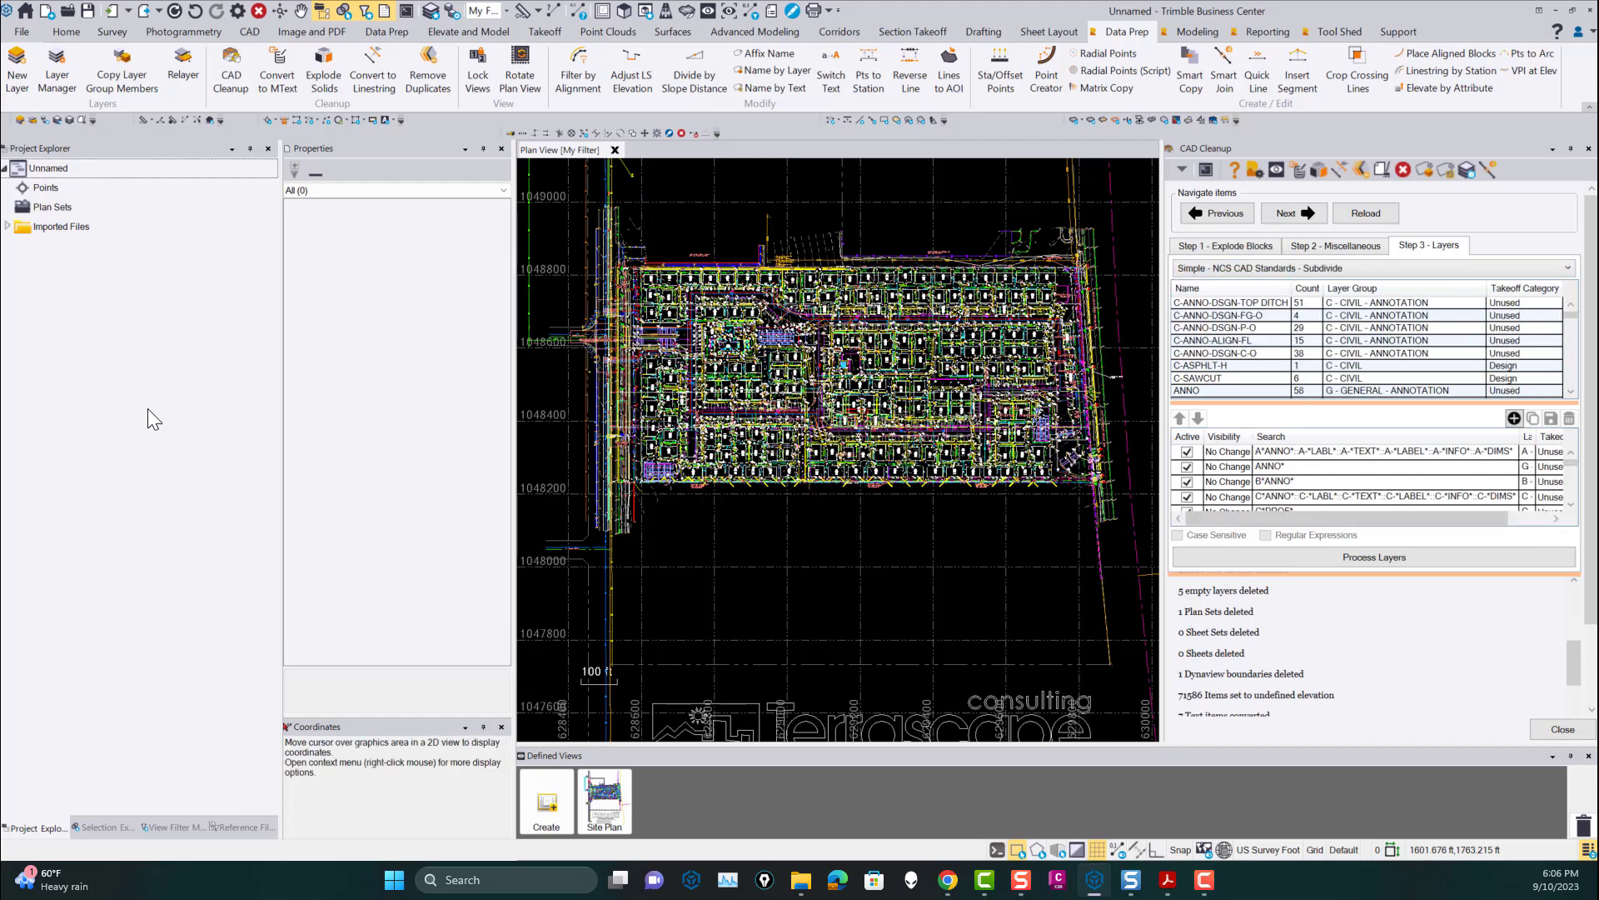
Review the ungrouped layer list in the view filter before processing the layers.
left_click(172, 826)
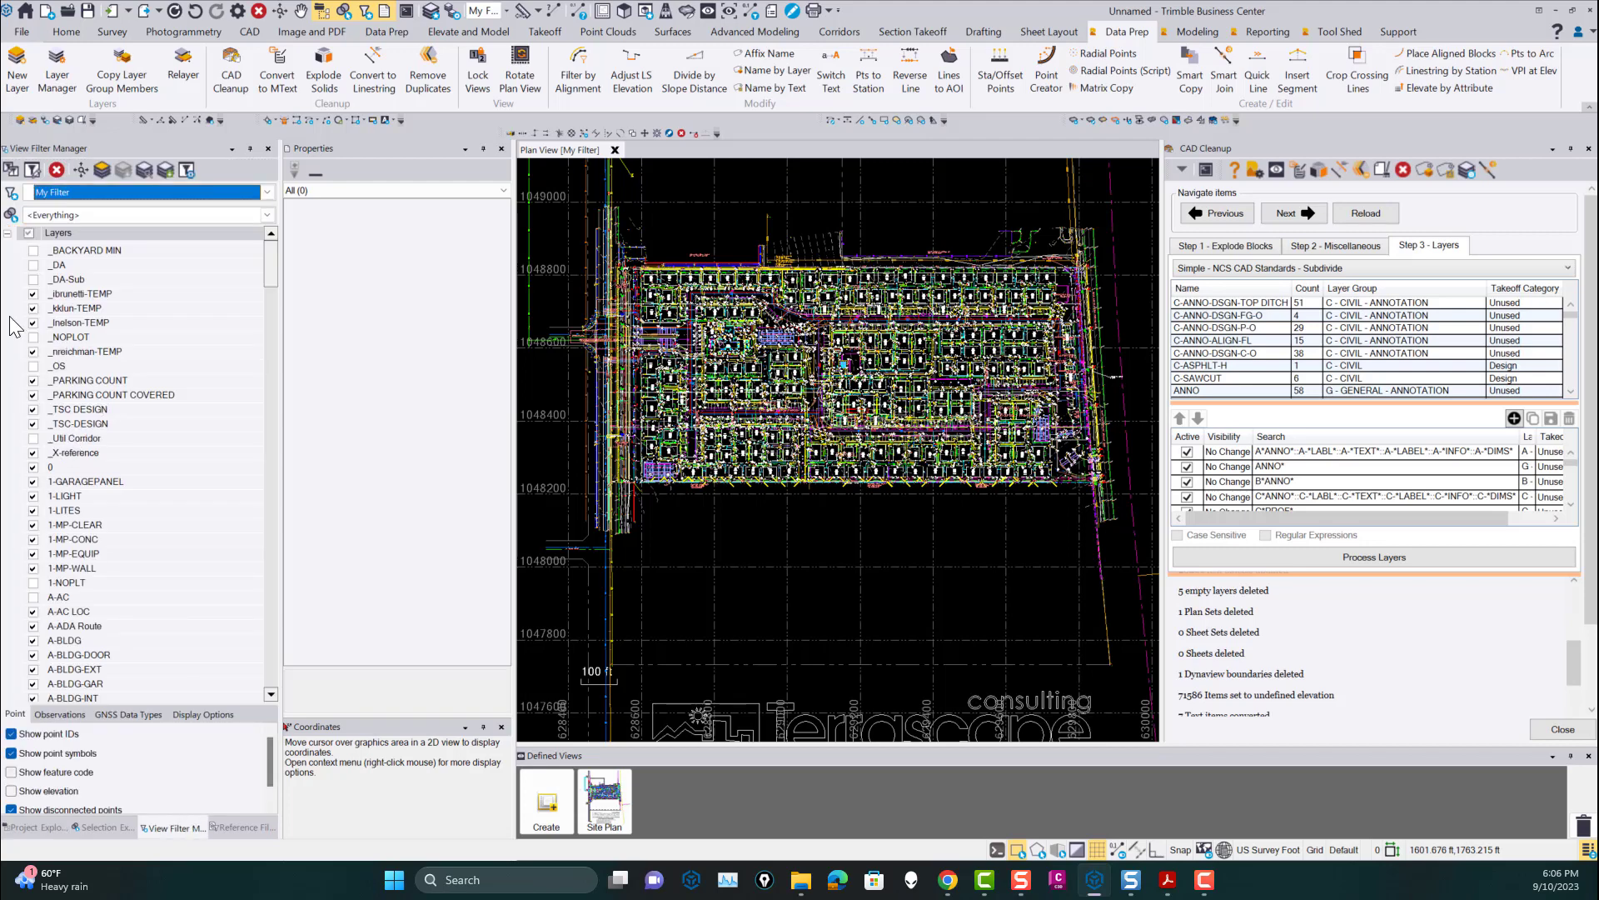
left_click(8, 234)
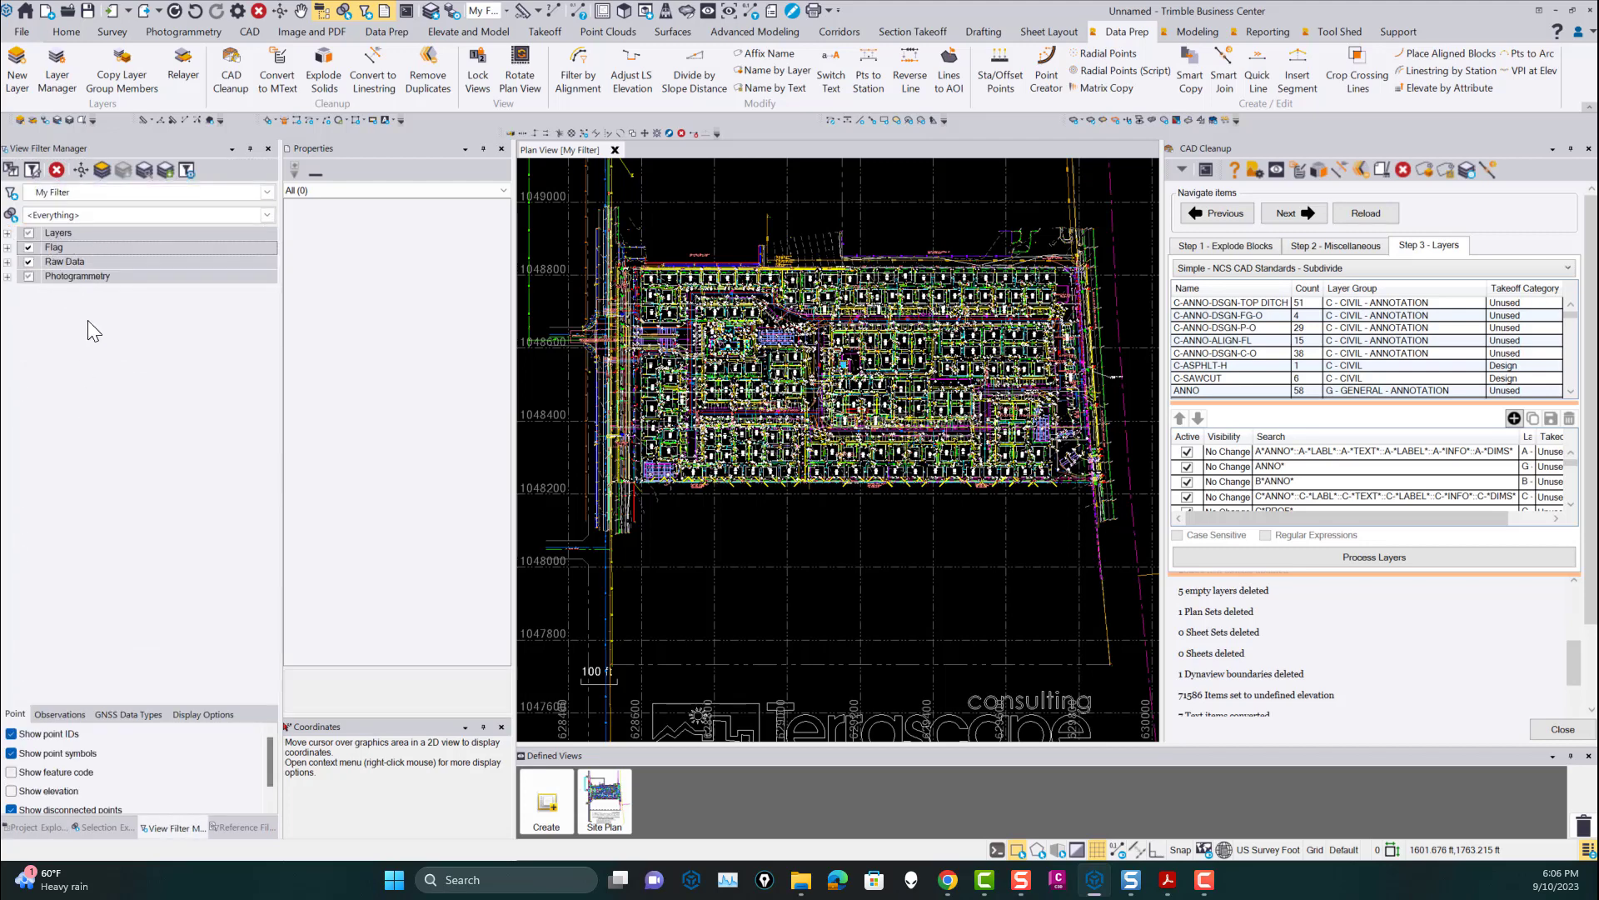
left_click(8, 233)
scroll(112, 492, "down", 9)
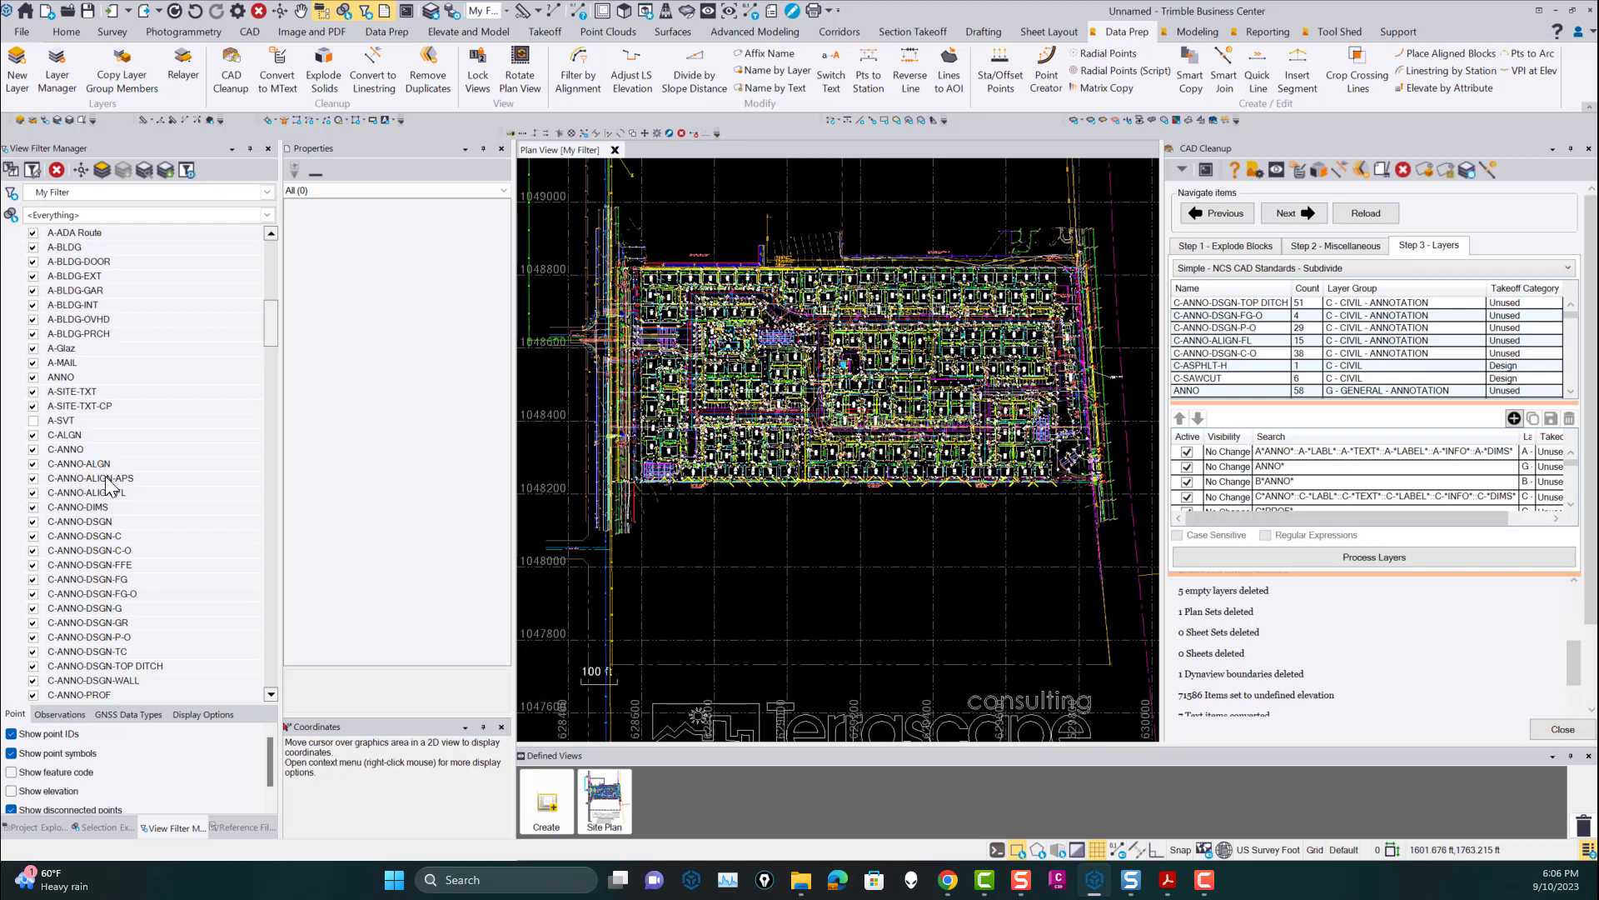
scroll(155, 518, "down", 20)
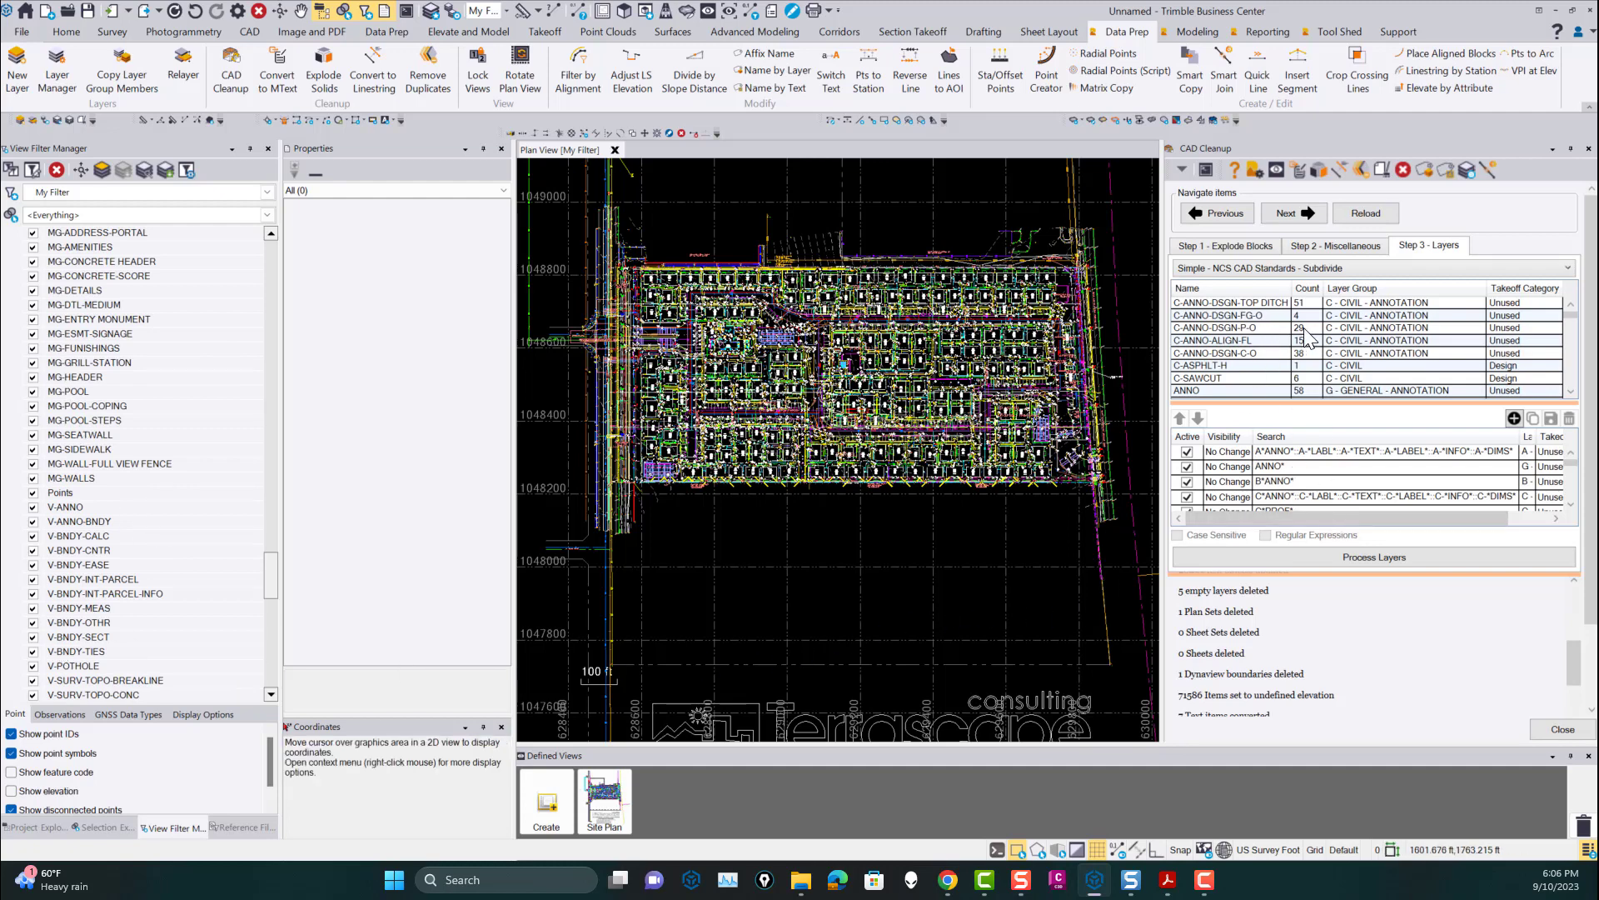
Process the layers with the chosen ruleset and collapse the ungrouped Layers list in the view filter to review the layer groups.
left_click(1383, 558)
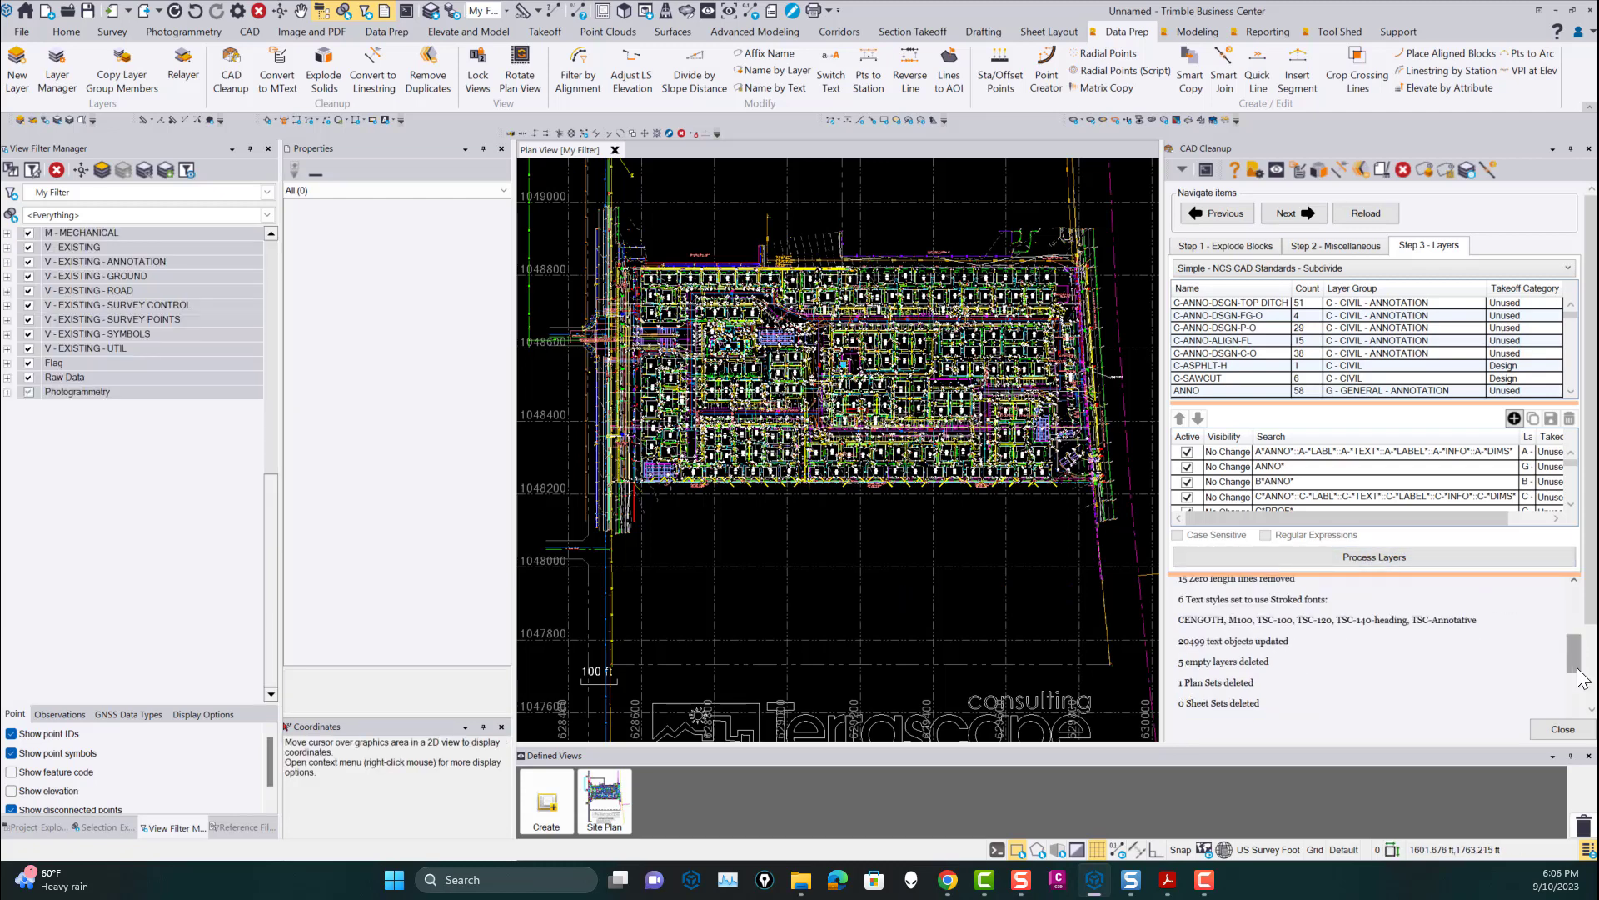
left_click_drag(1573, 656, 1573, 600)
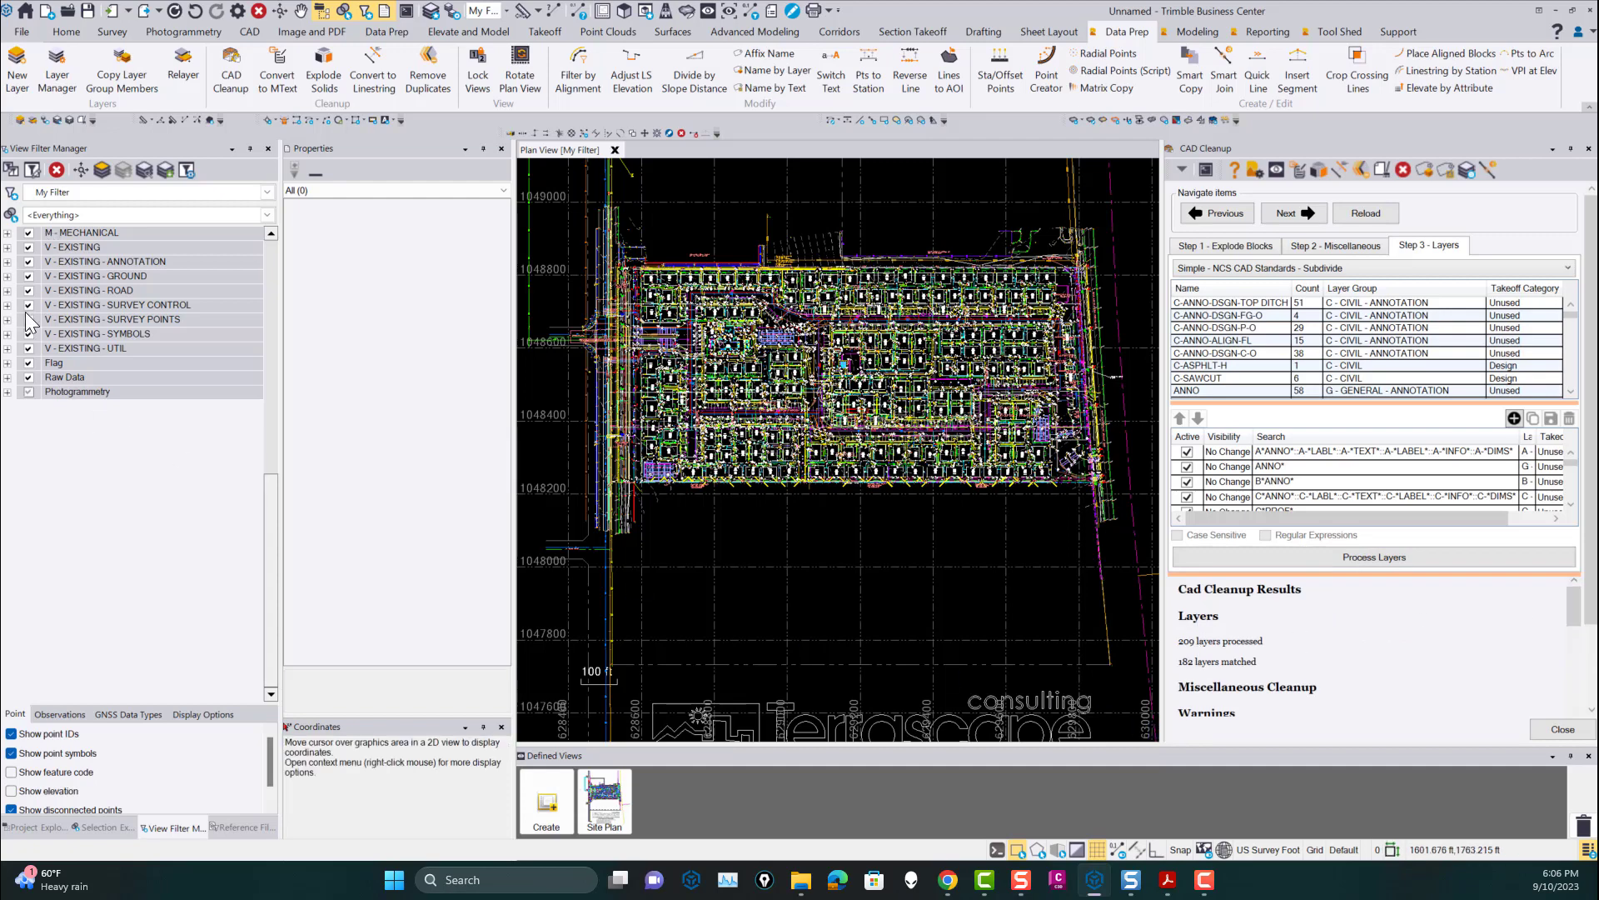
scroll(63, 274, "up", 8)
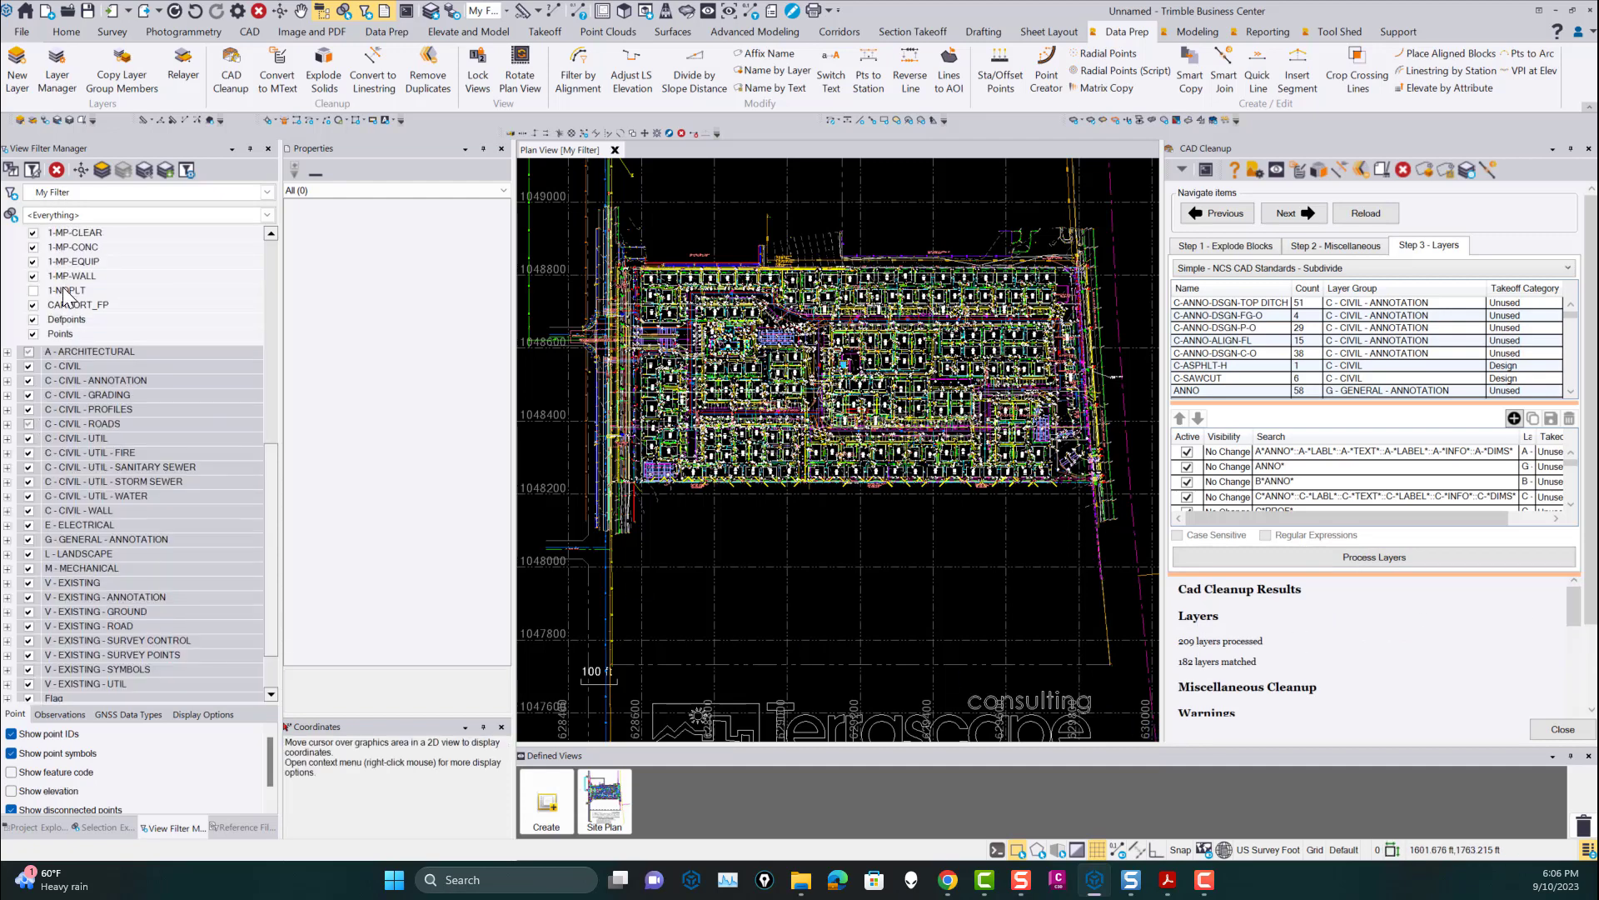
scroll(36, 365, "up", 7)
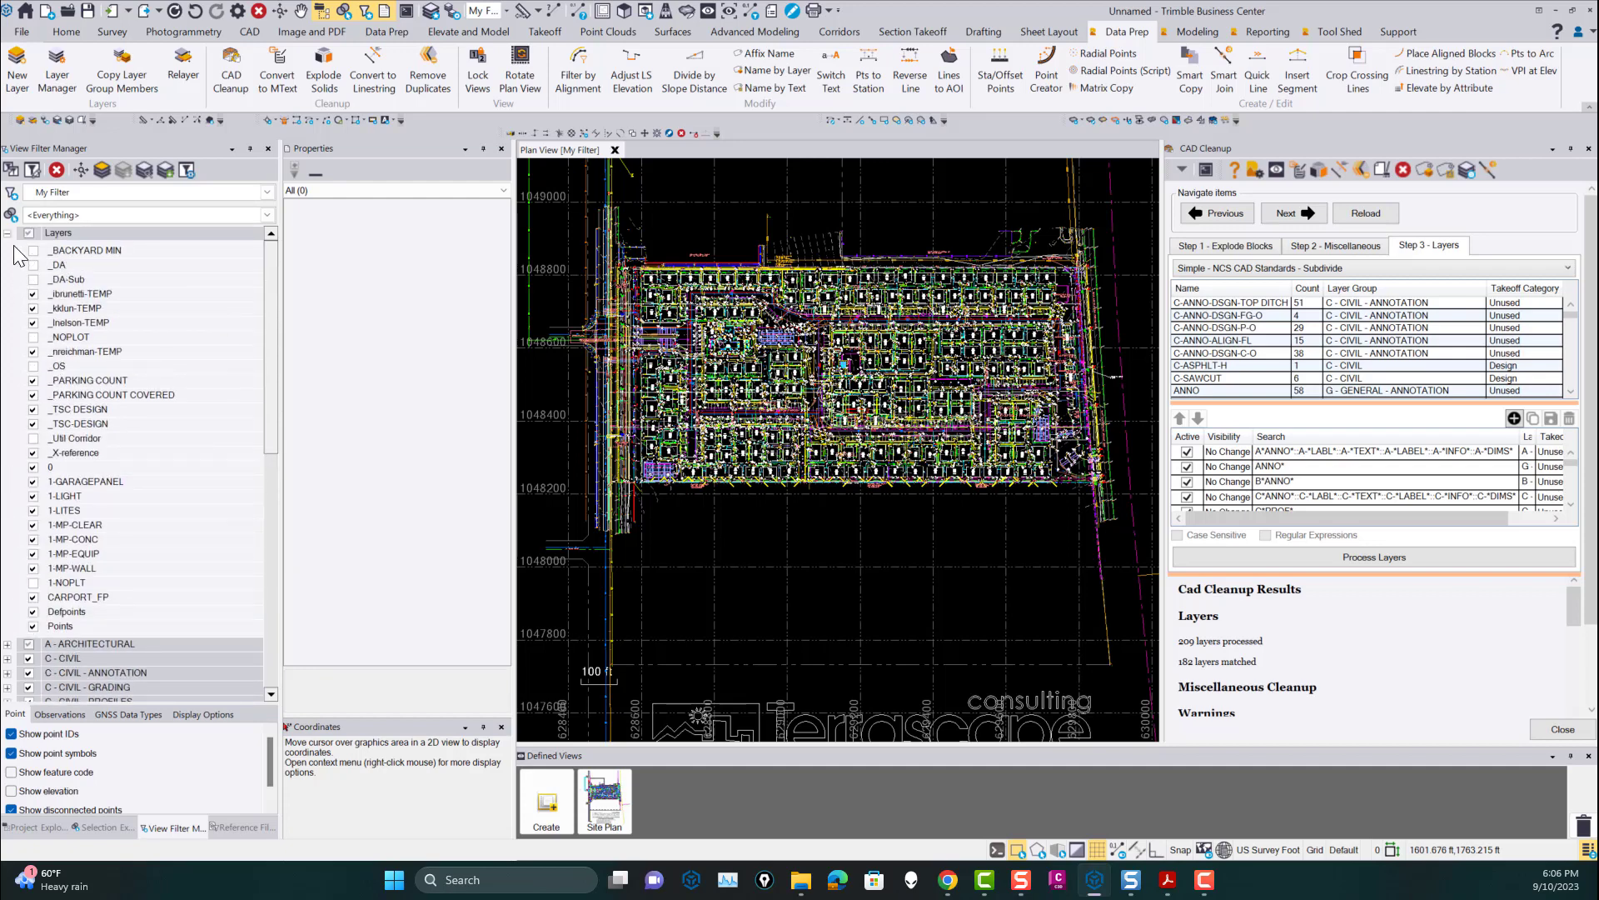
left_click(9, 235)
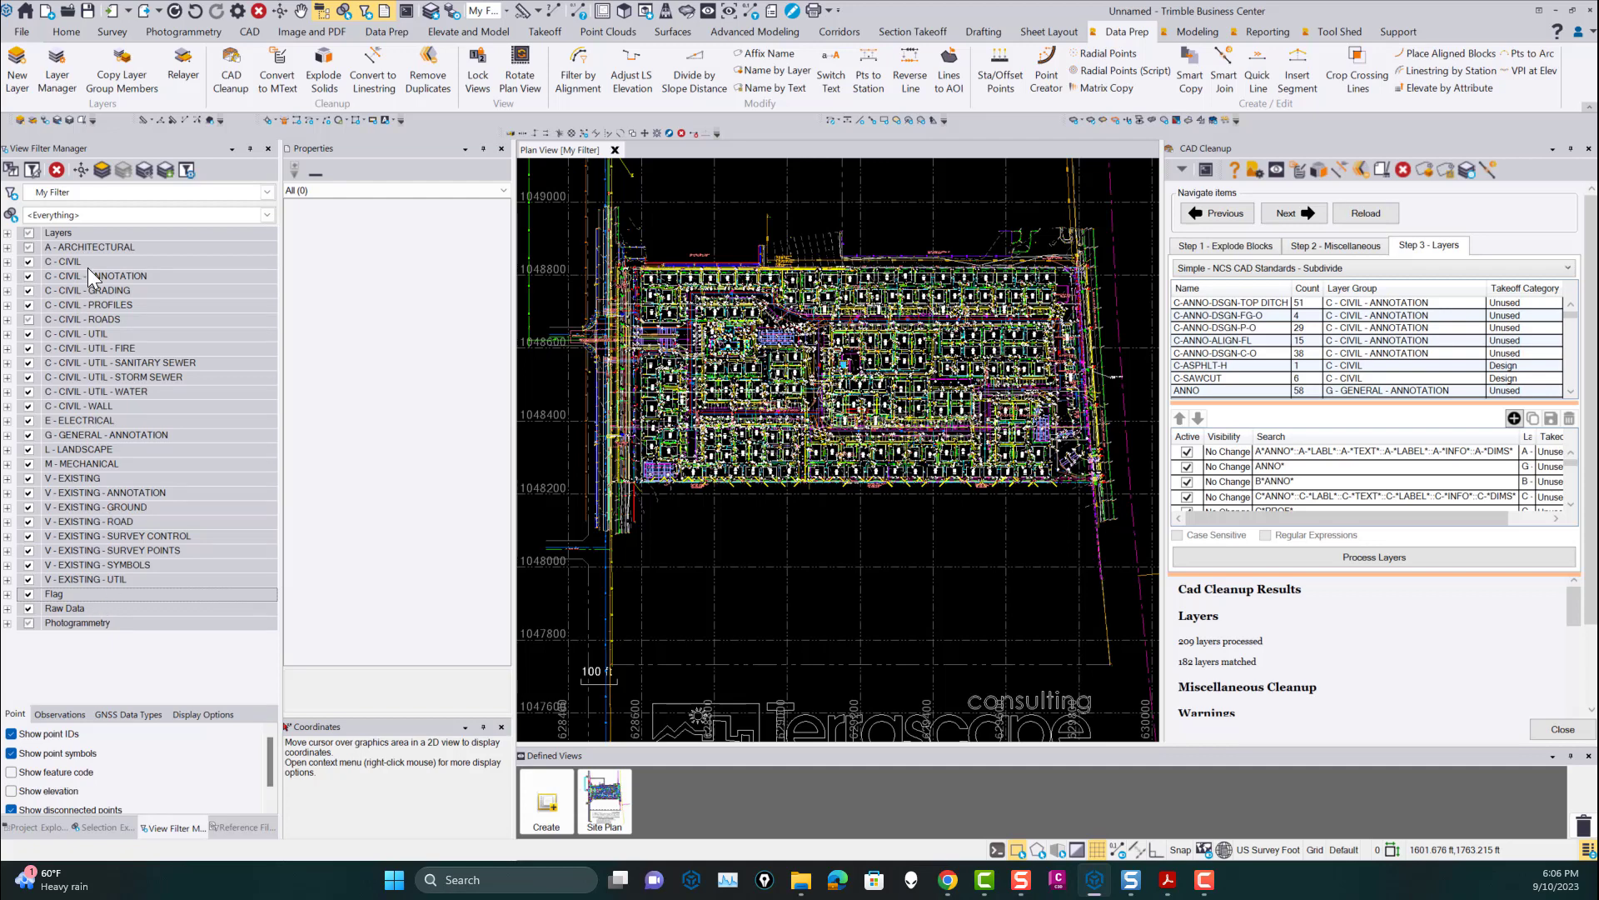
Hide all layer groups in the view filter and show only C - CIVIL - ROADS and C - CIVIL - GRADING.
left_click(102, 247)
right_click(102, 247)
left_click(127, 274)
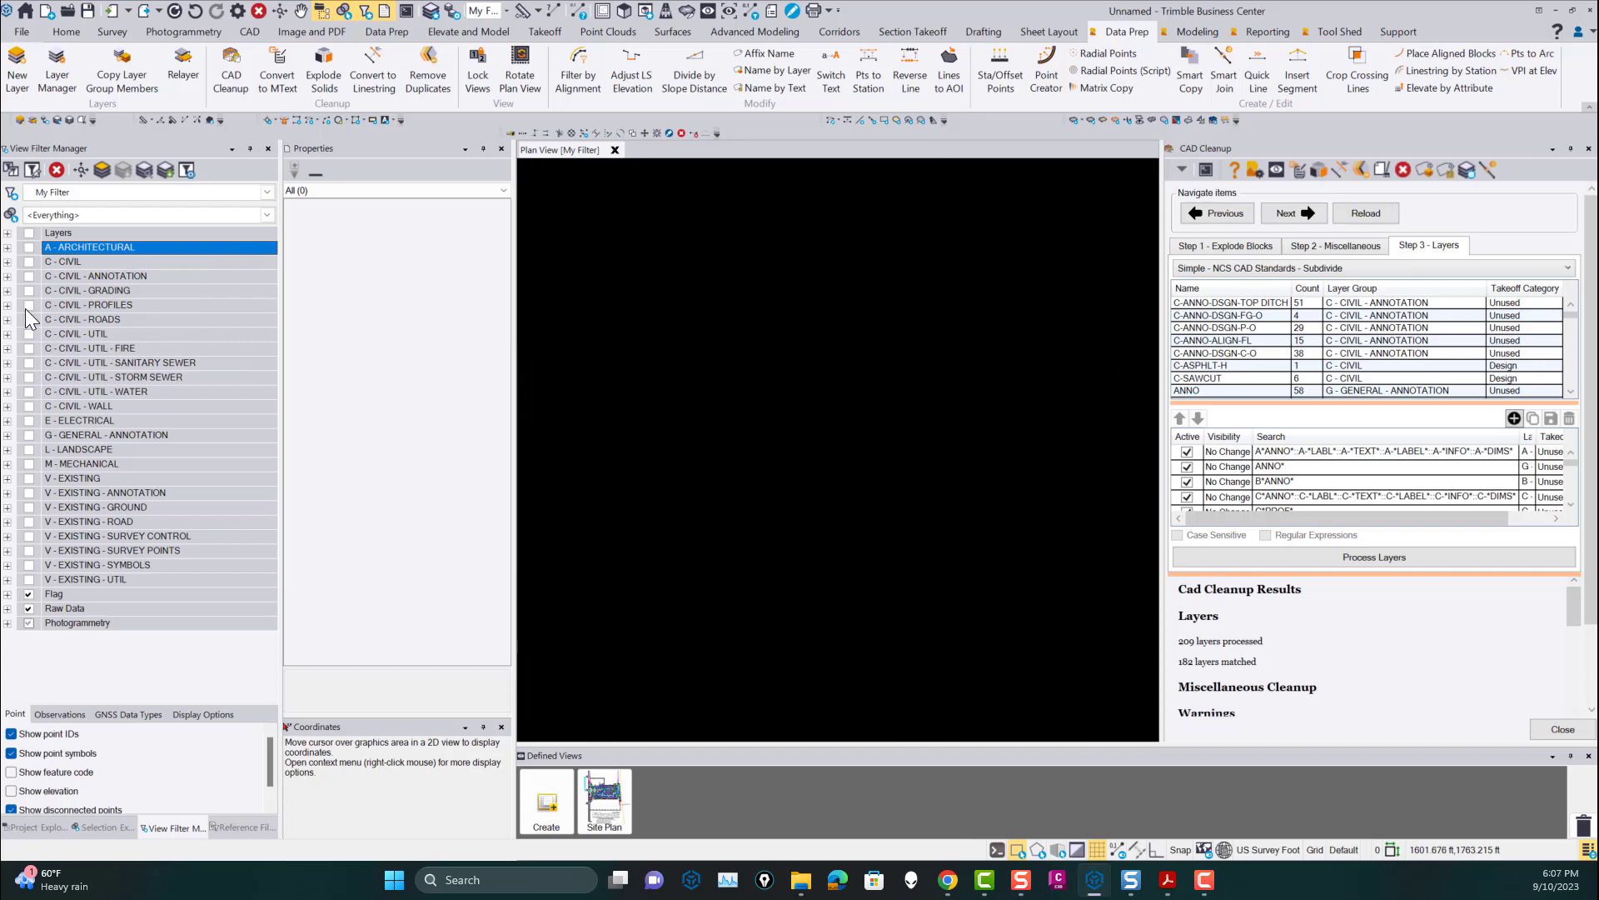
left_click(29, 319)
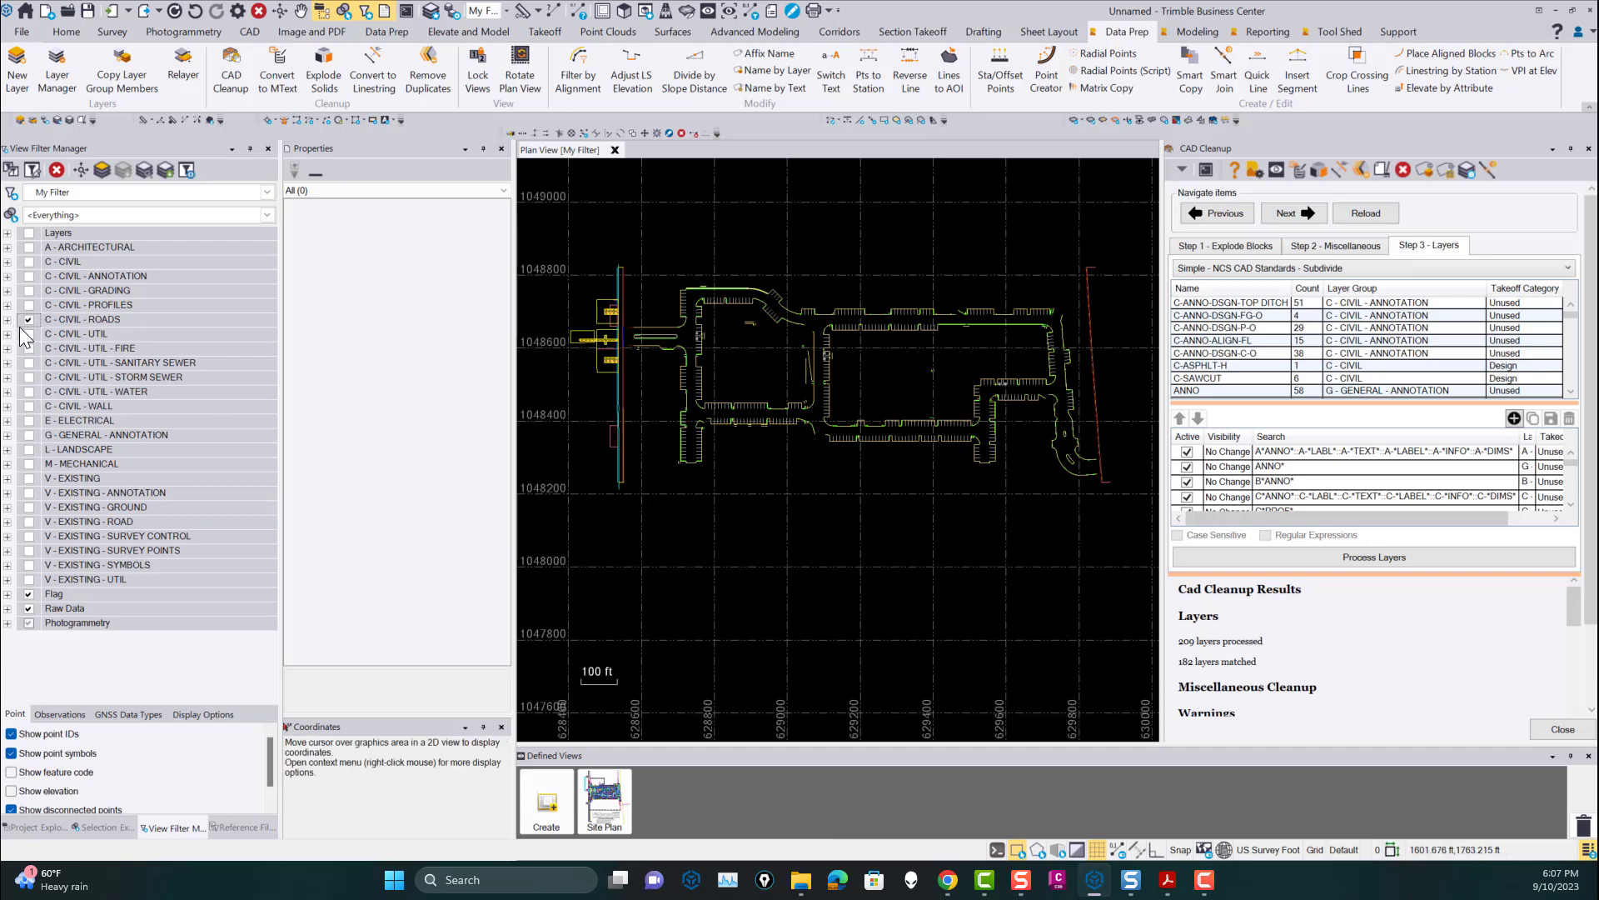
left_click(28, 290)
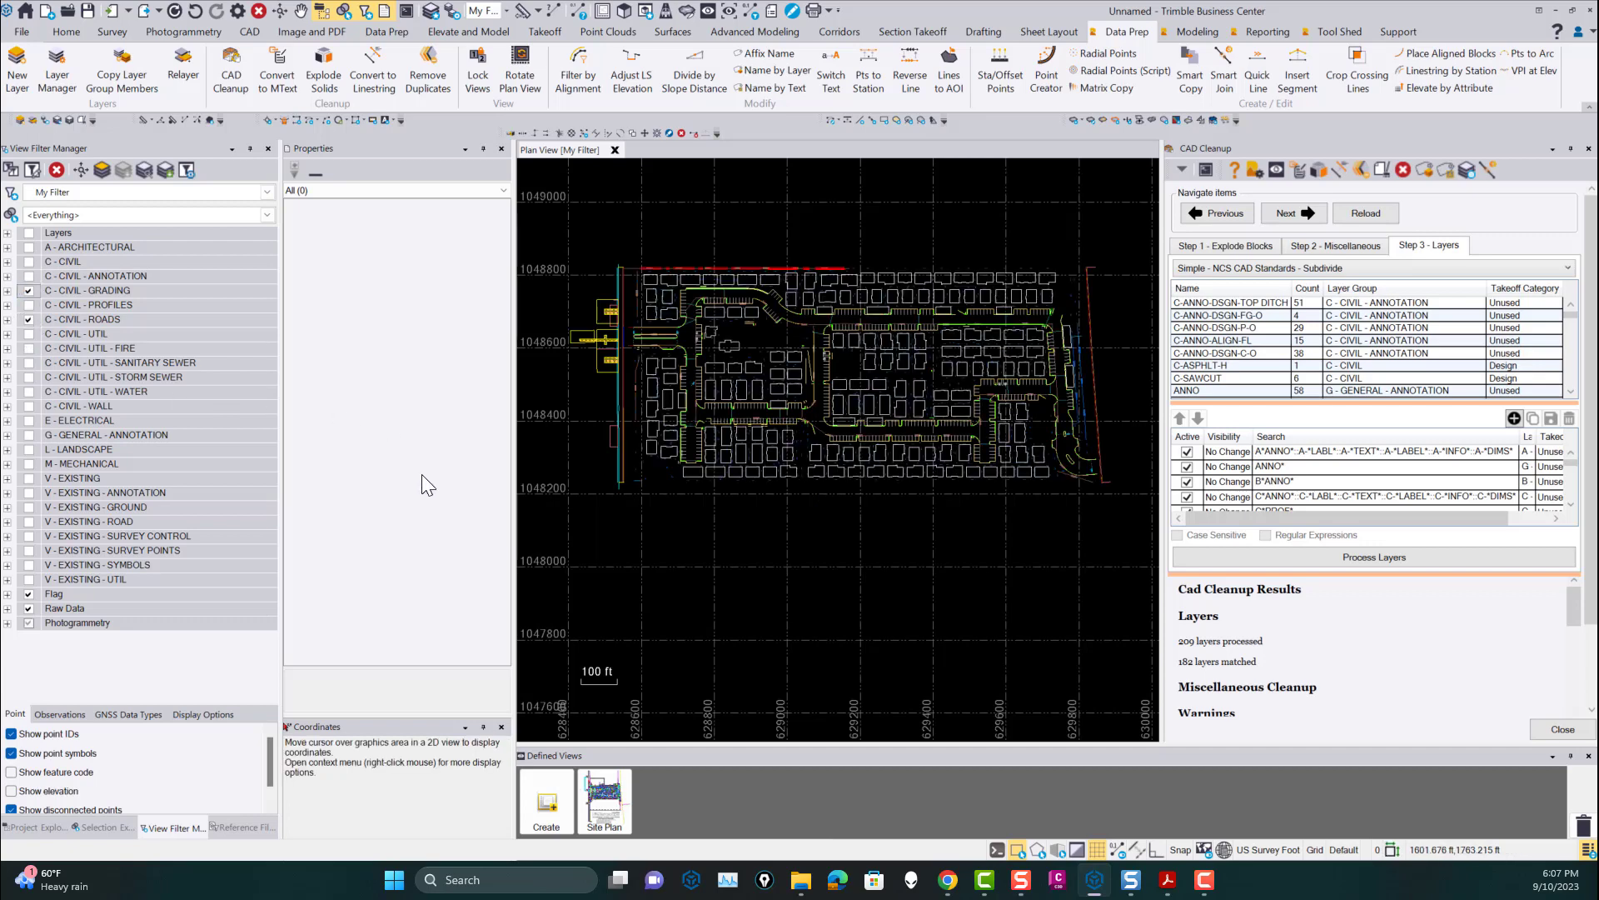
Show the A - ARCHITECTURAL, C - CIVIL and C - CIVIL - ANNOTATION layer groups in the view filter.
left_click(29, 247)
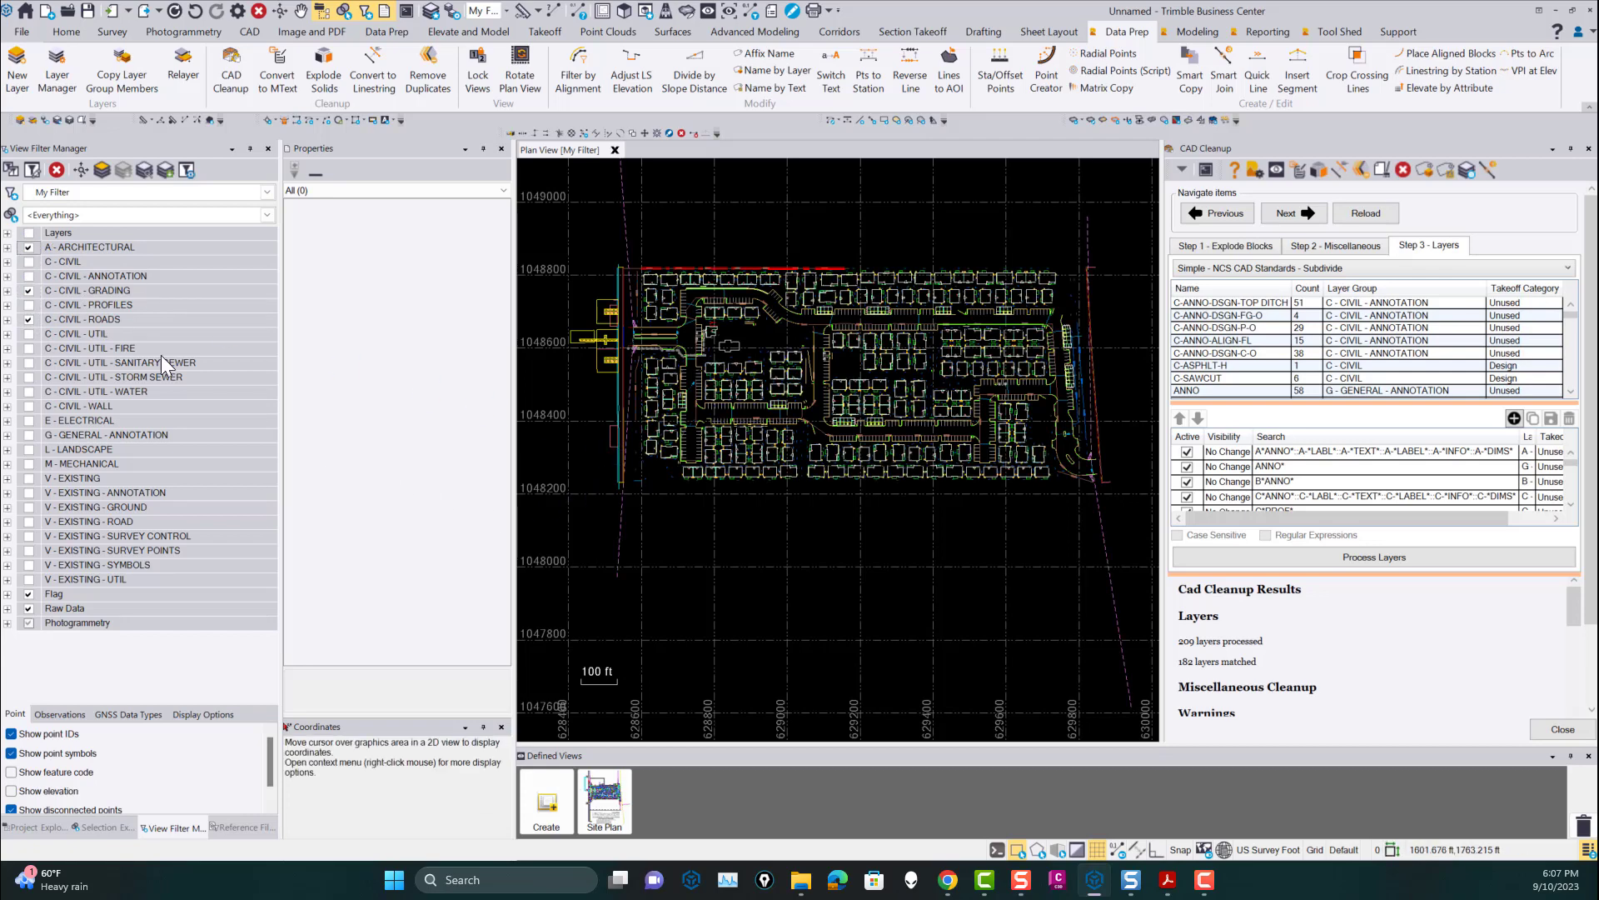
left_click(28, 262)
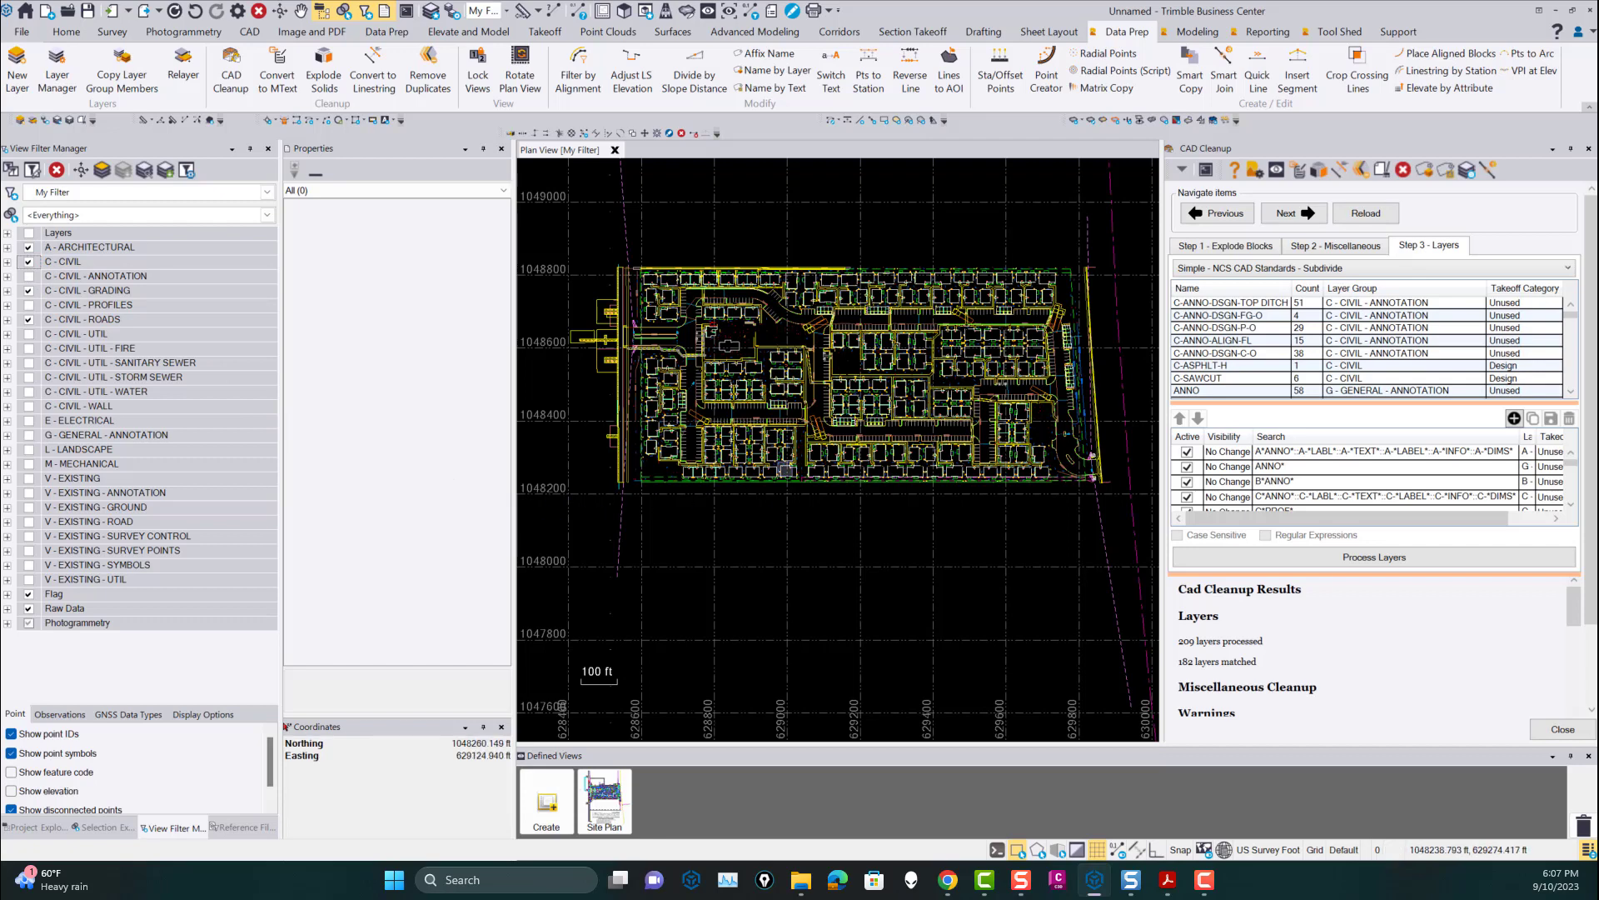
left_click(28, 275)
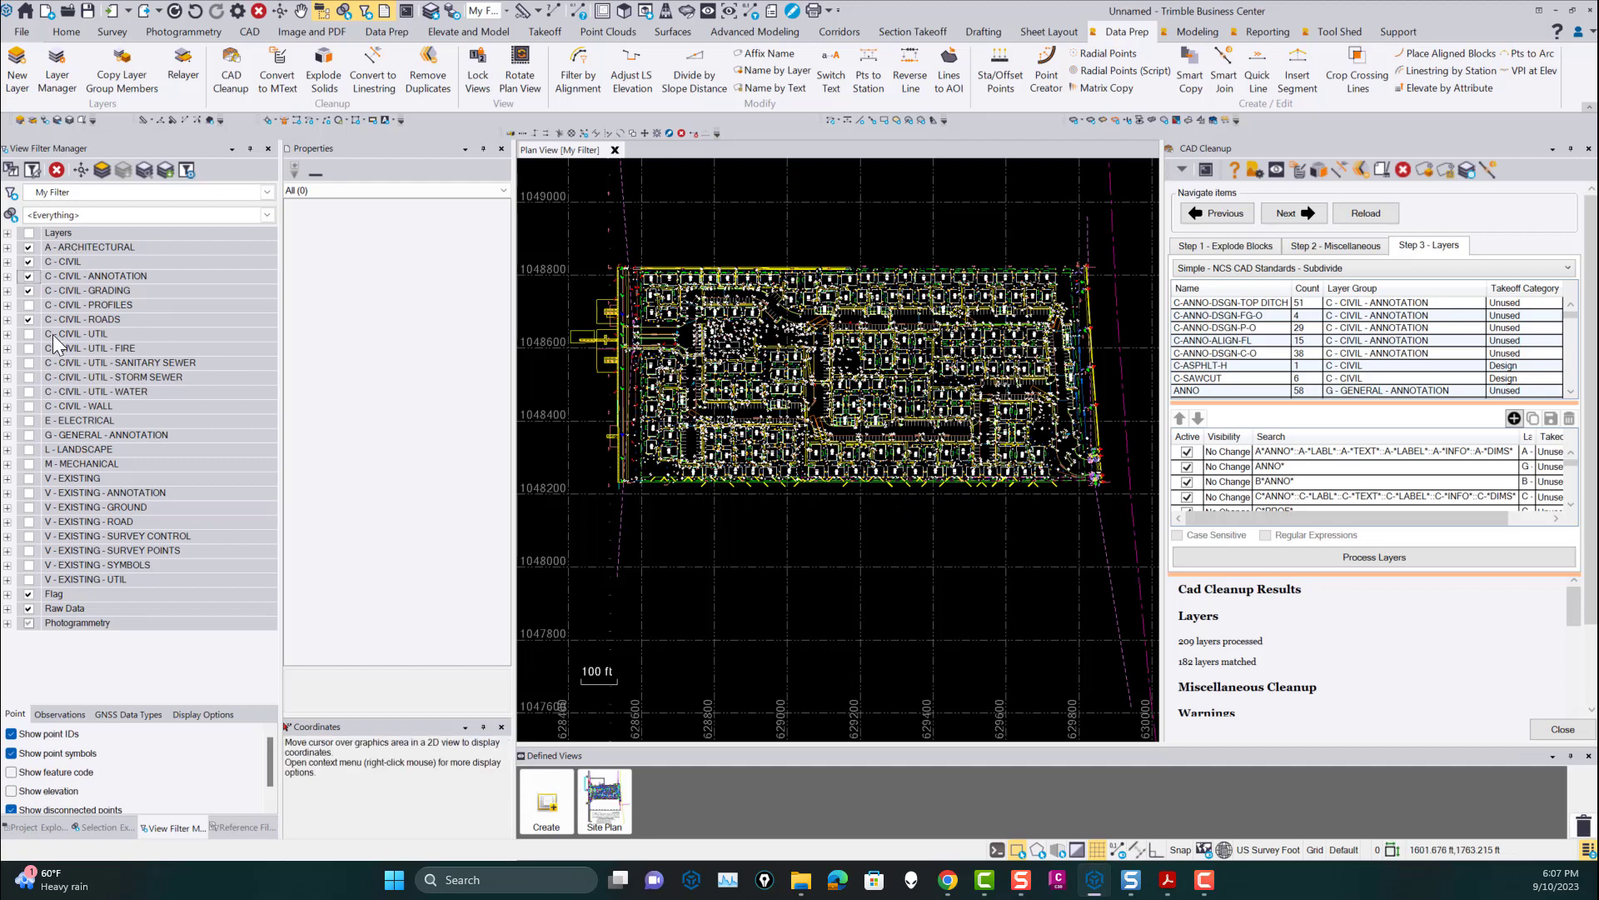
Hide all layer groups and show only the C - CIVIL utility groups: UTIL, FIRE, SANITARY SEWER, STORM SEWER and WATER.
right_click(86, 248)
left_click(121, 272)
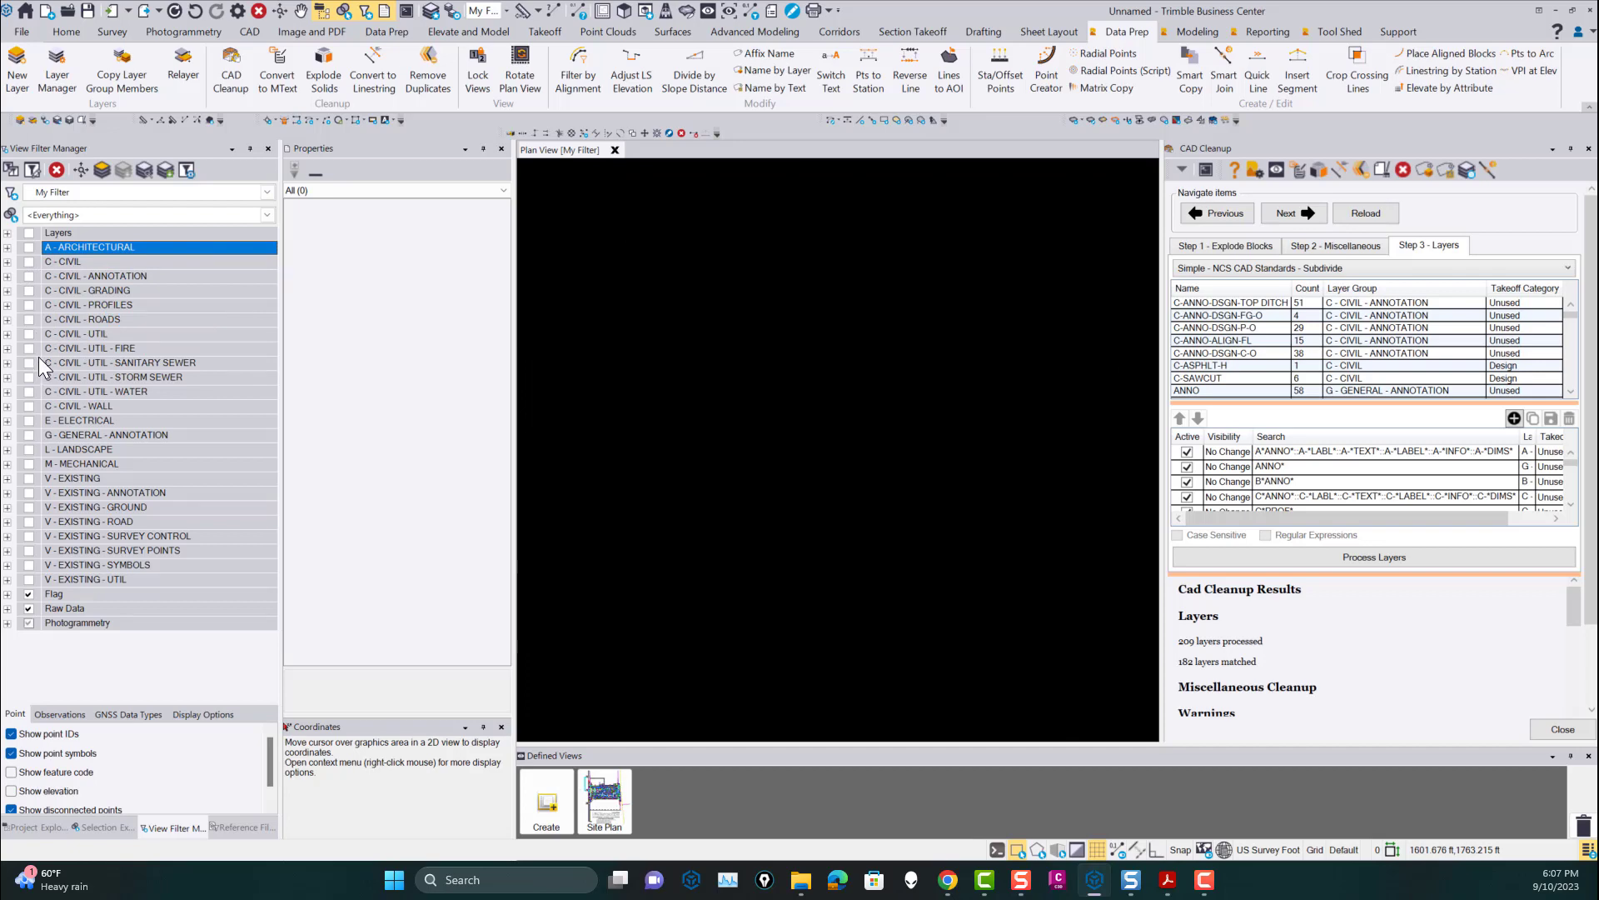
left_click(28, 377)
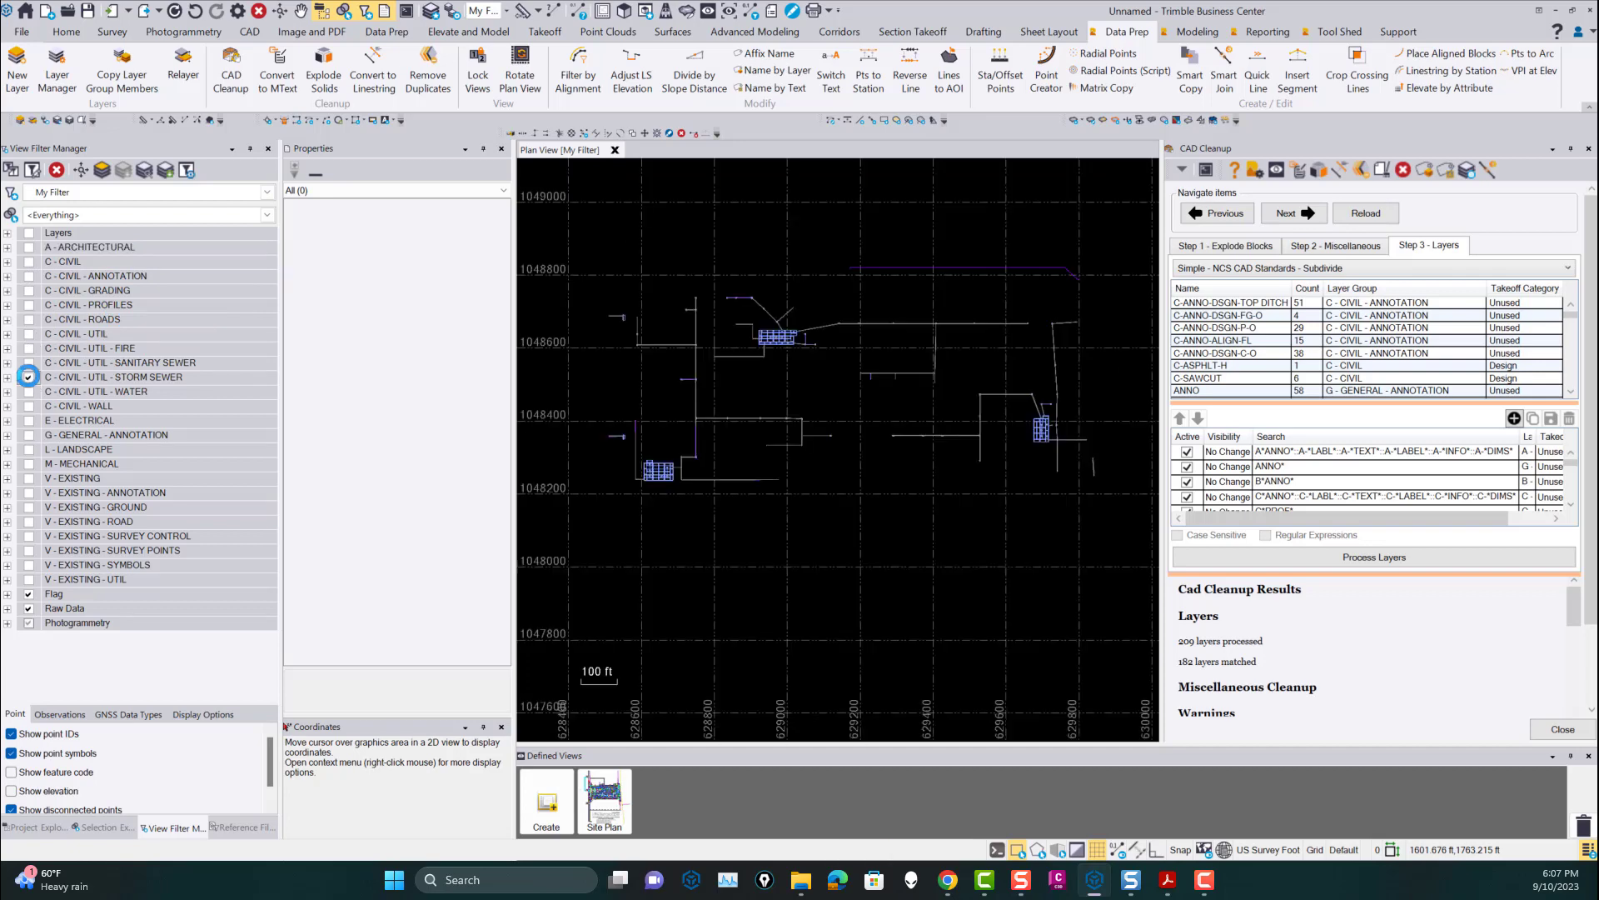
left_click(29, 392)
left_click(28, 363)
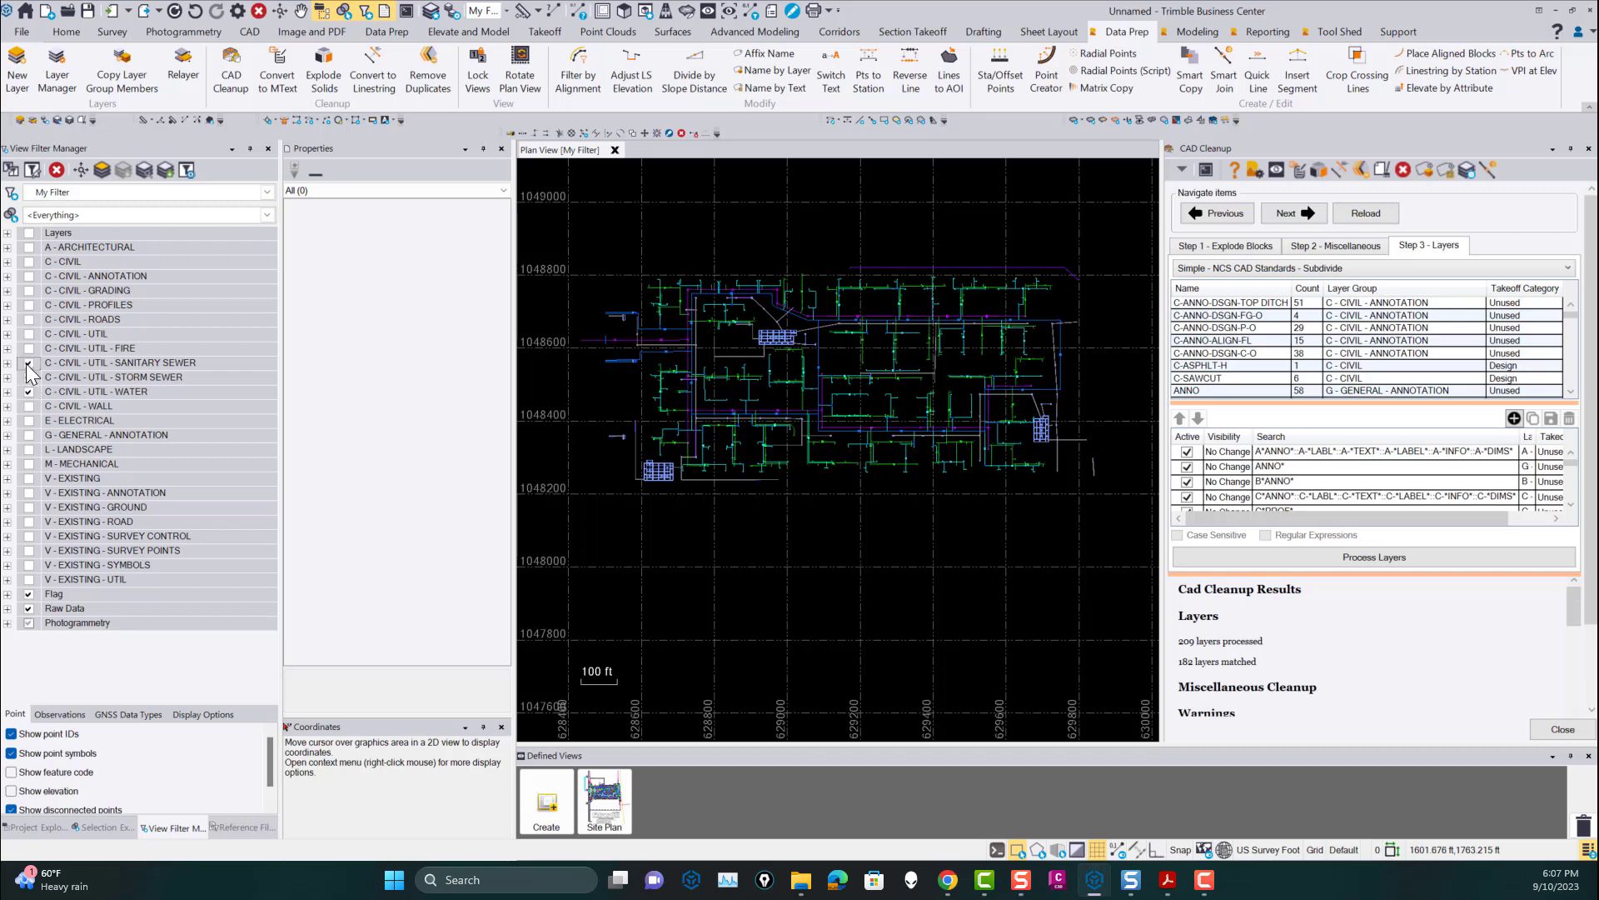
left_click(29, 376)
left_click(28, 363)
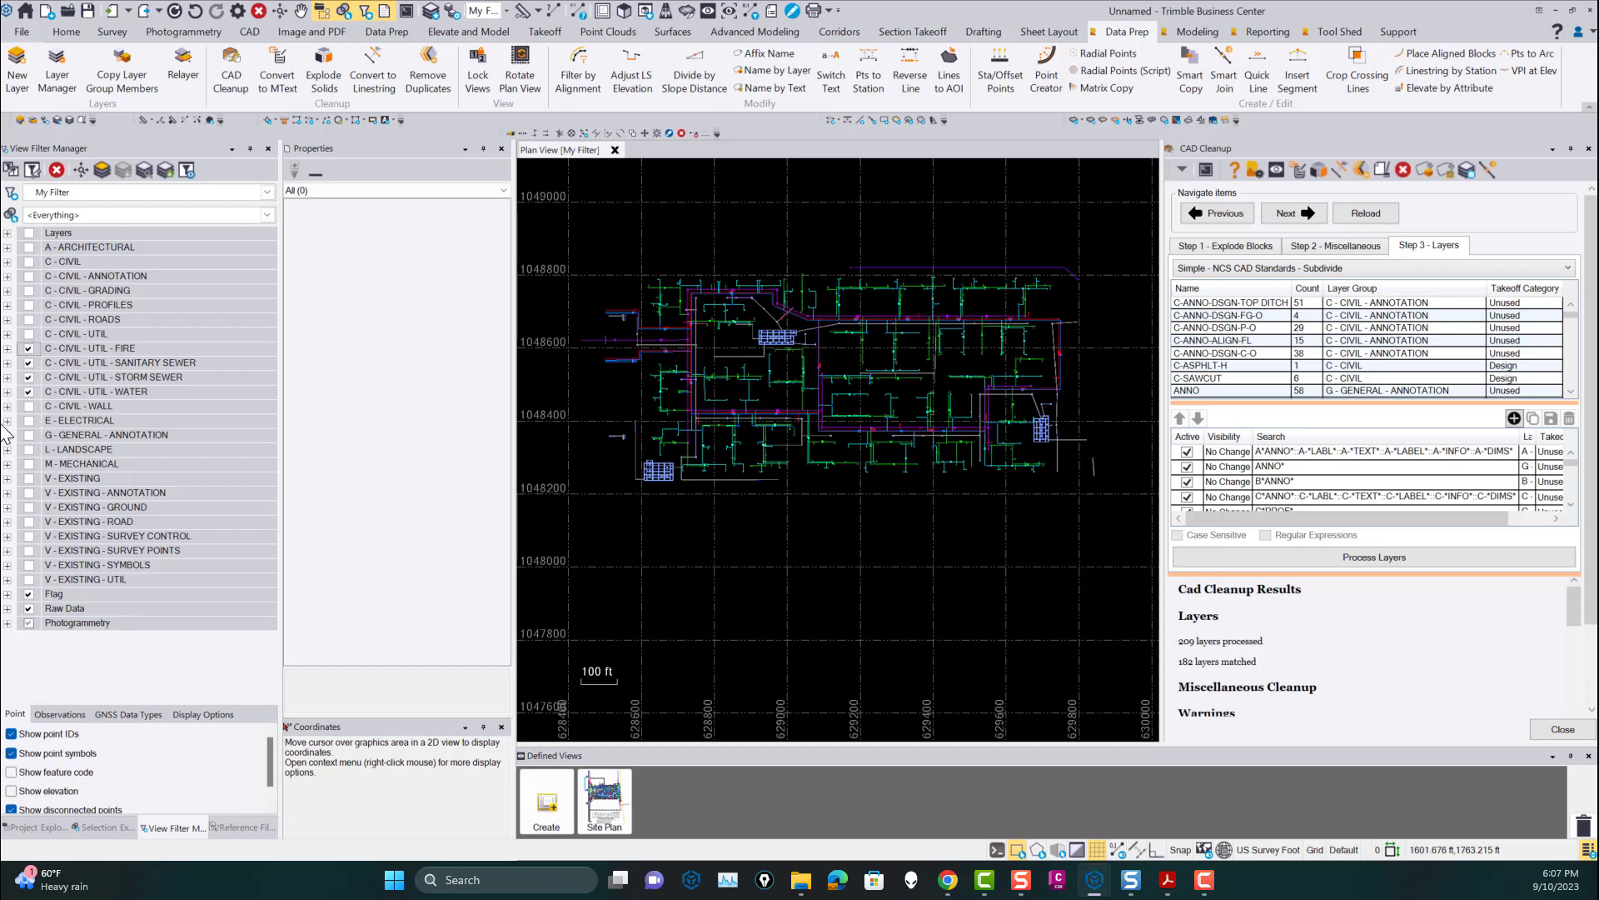
left_click(28, 334)
left_click(29, 348)
Hide all layer groups and show the V - EXISTING subgroups for annotation, ground, road, survey control, survey points, symbols and utilities.
left_click(87, 334)
right_click(87, 335)
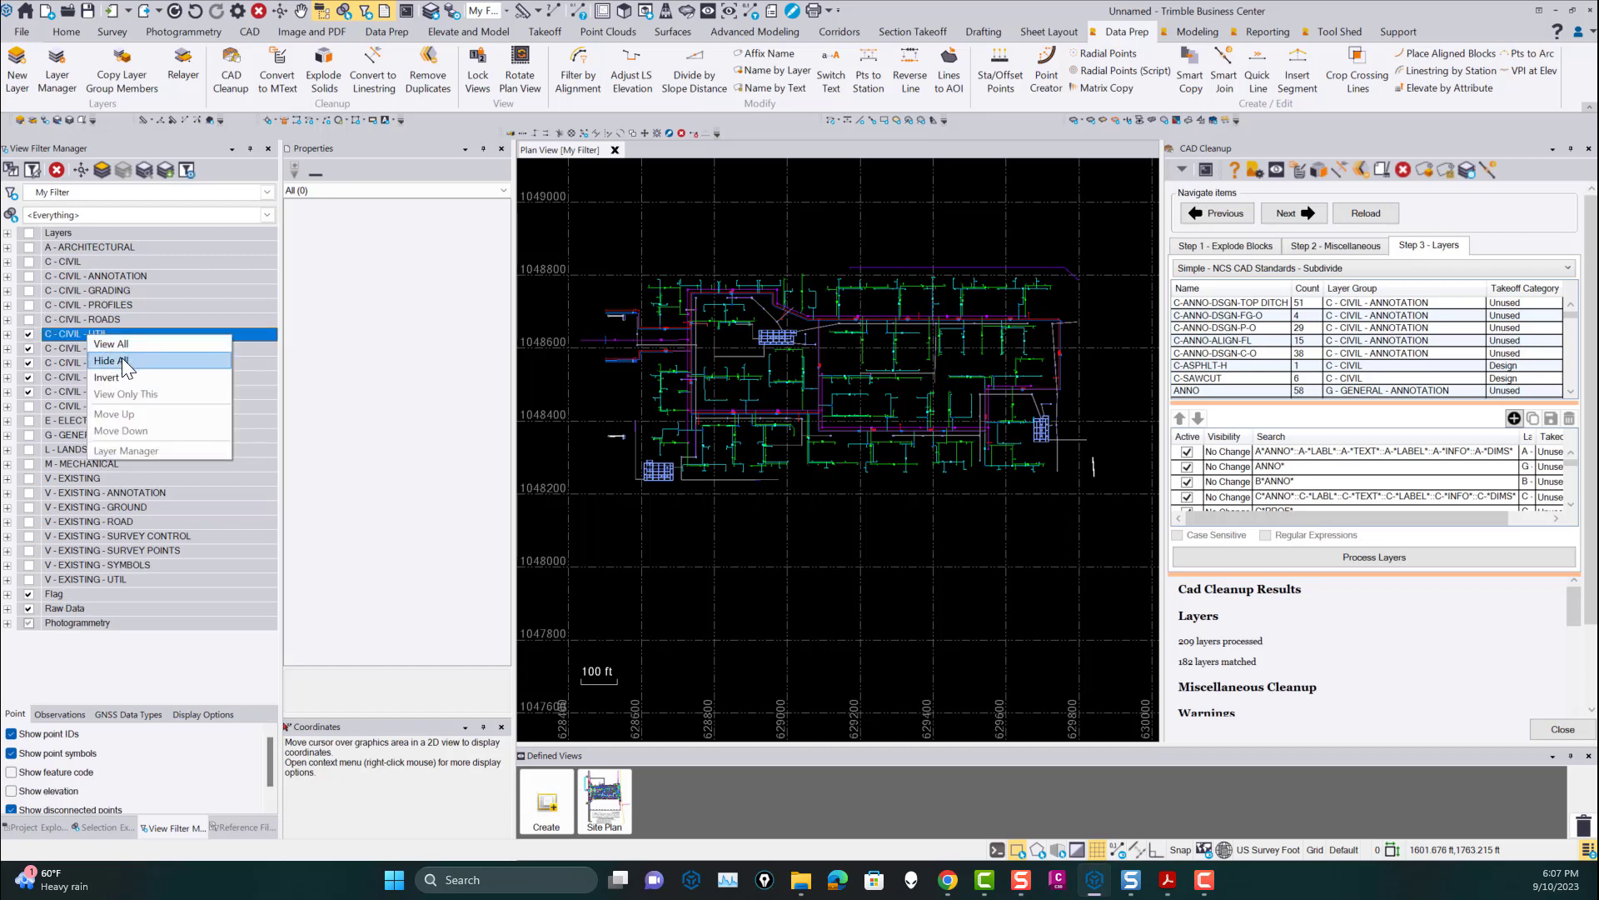
left_click(122, 357)
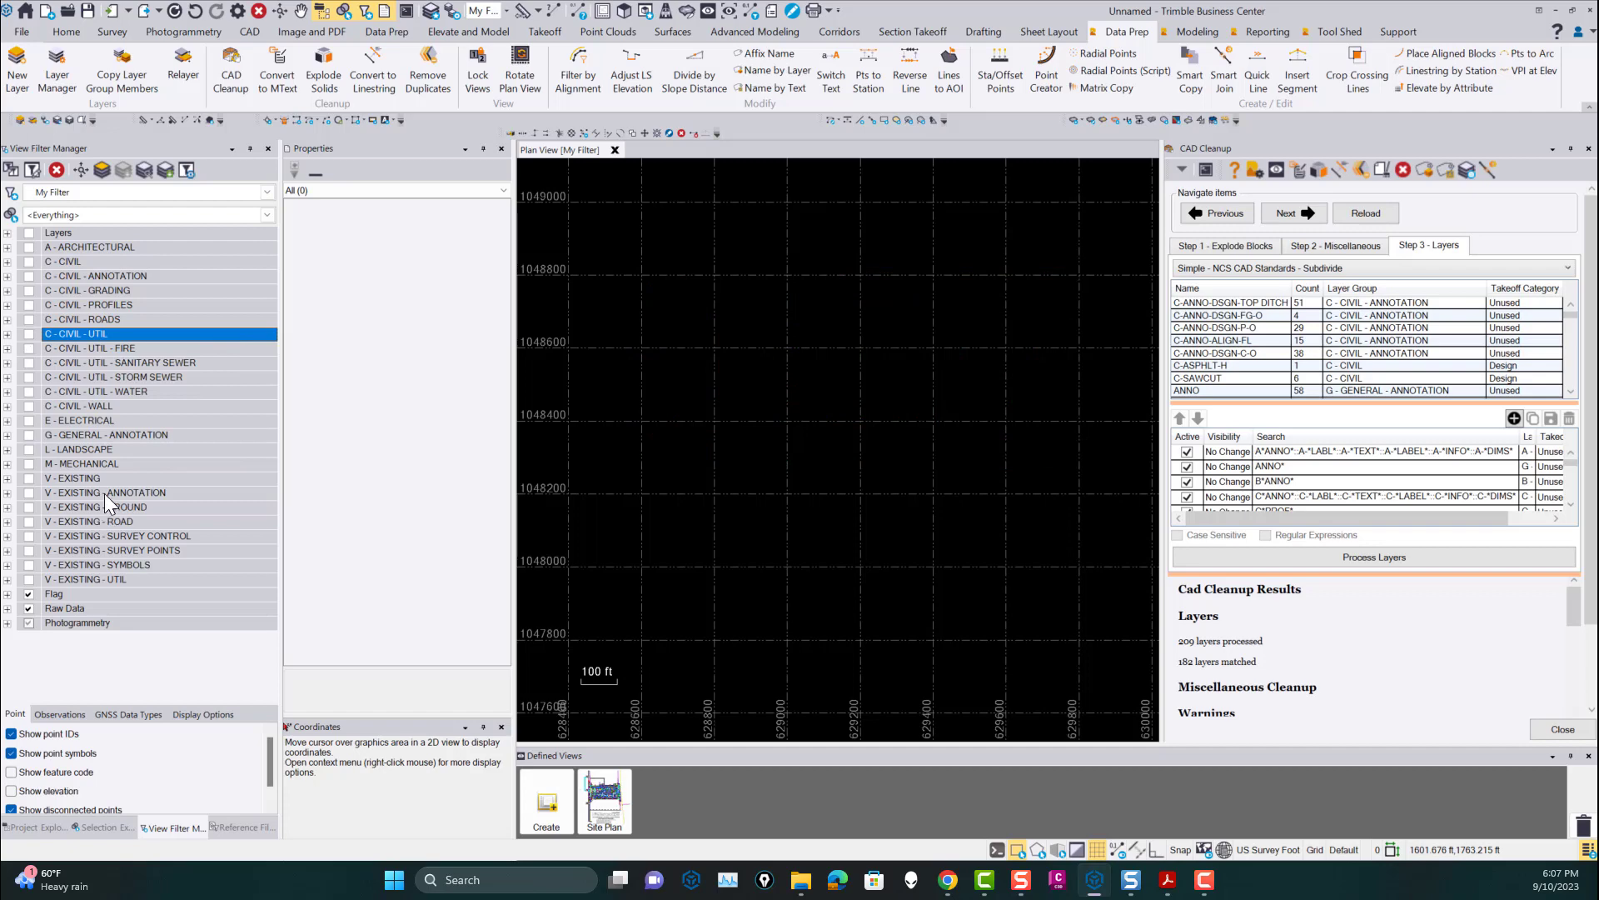
left_click(81, 493)
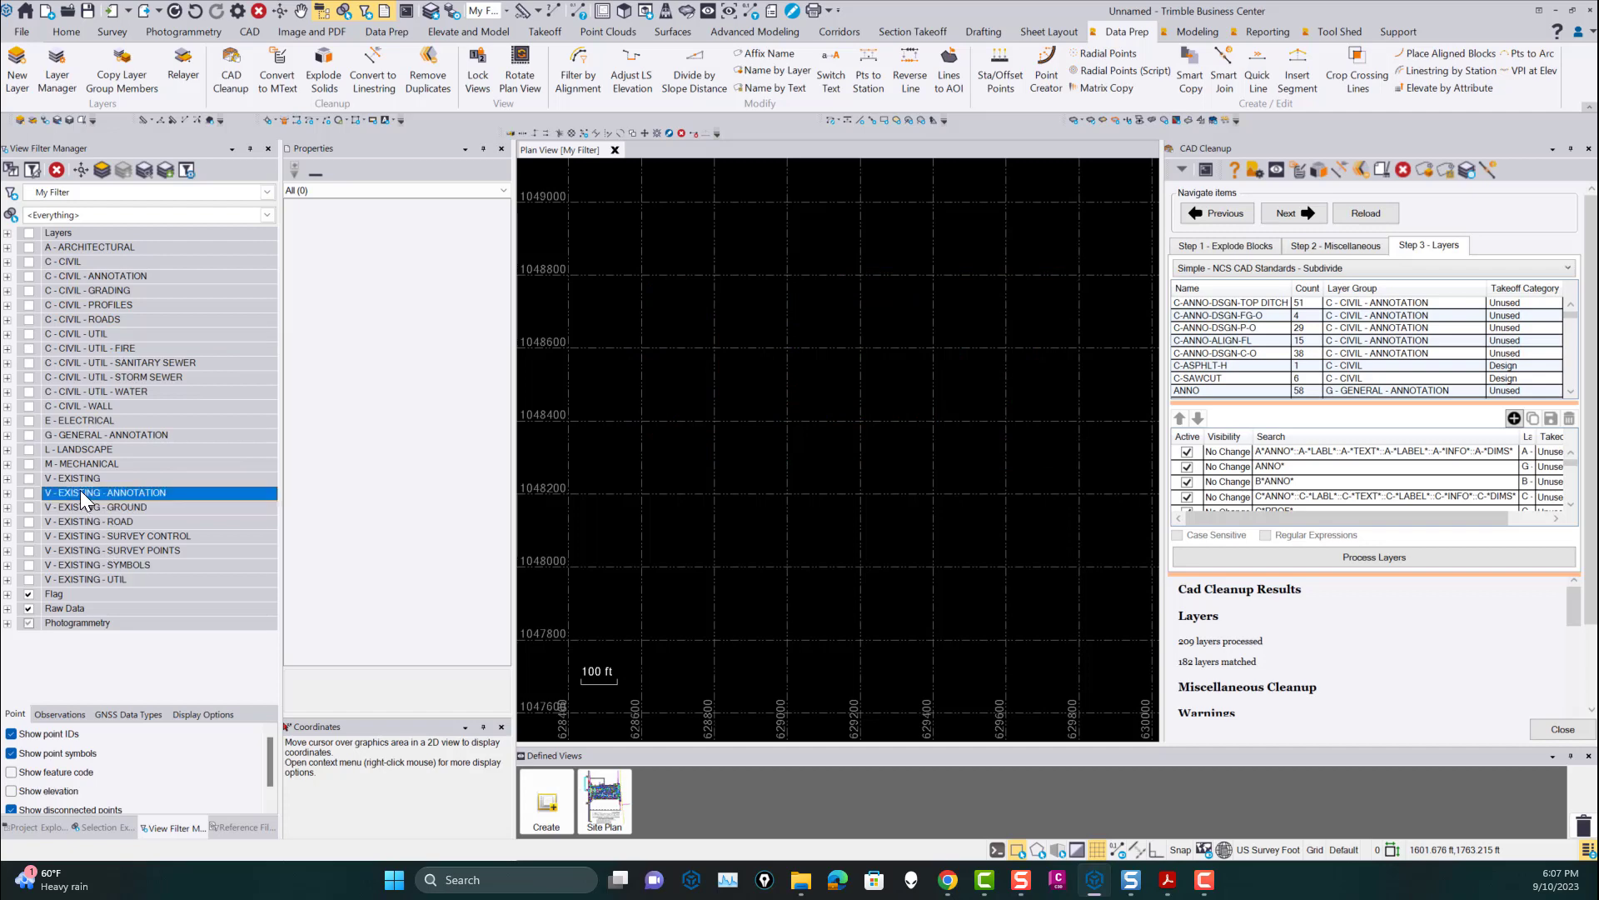
left_click(33, 493)
left_click(29, 507)
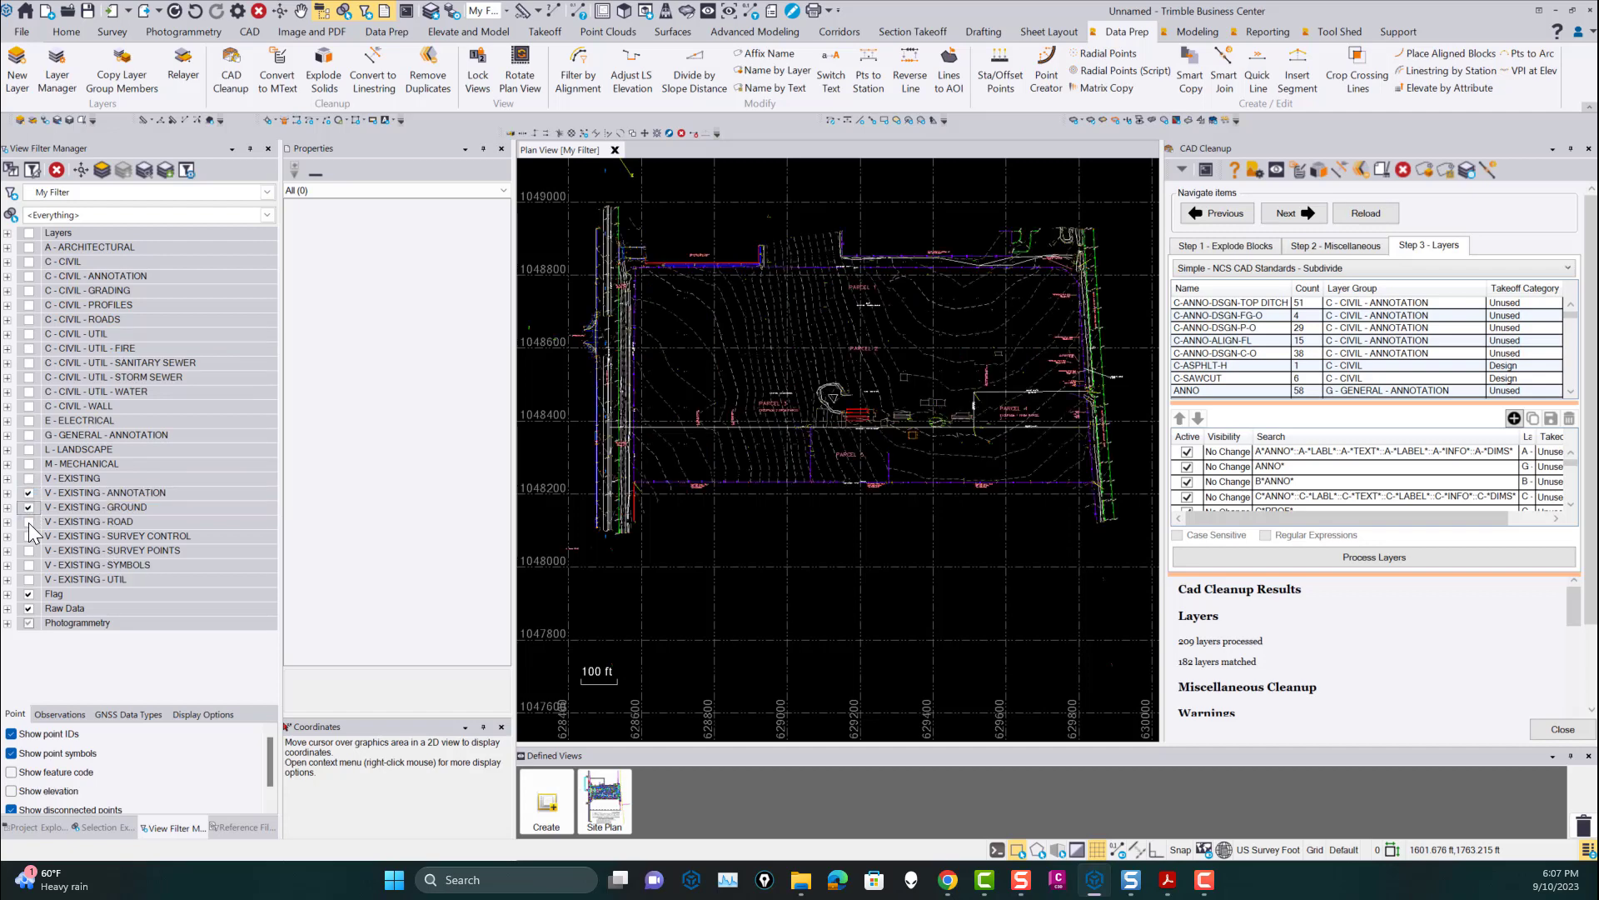
left_click(28, 521)
left_click(27, 536)
left_click(28, 550)
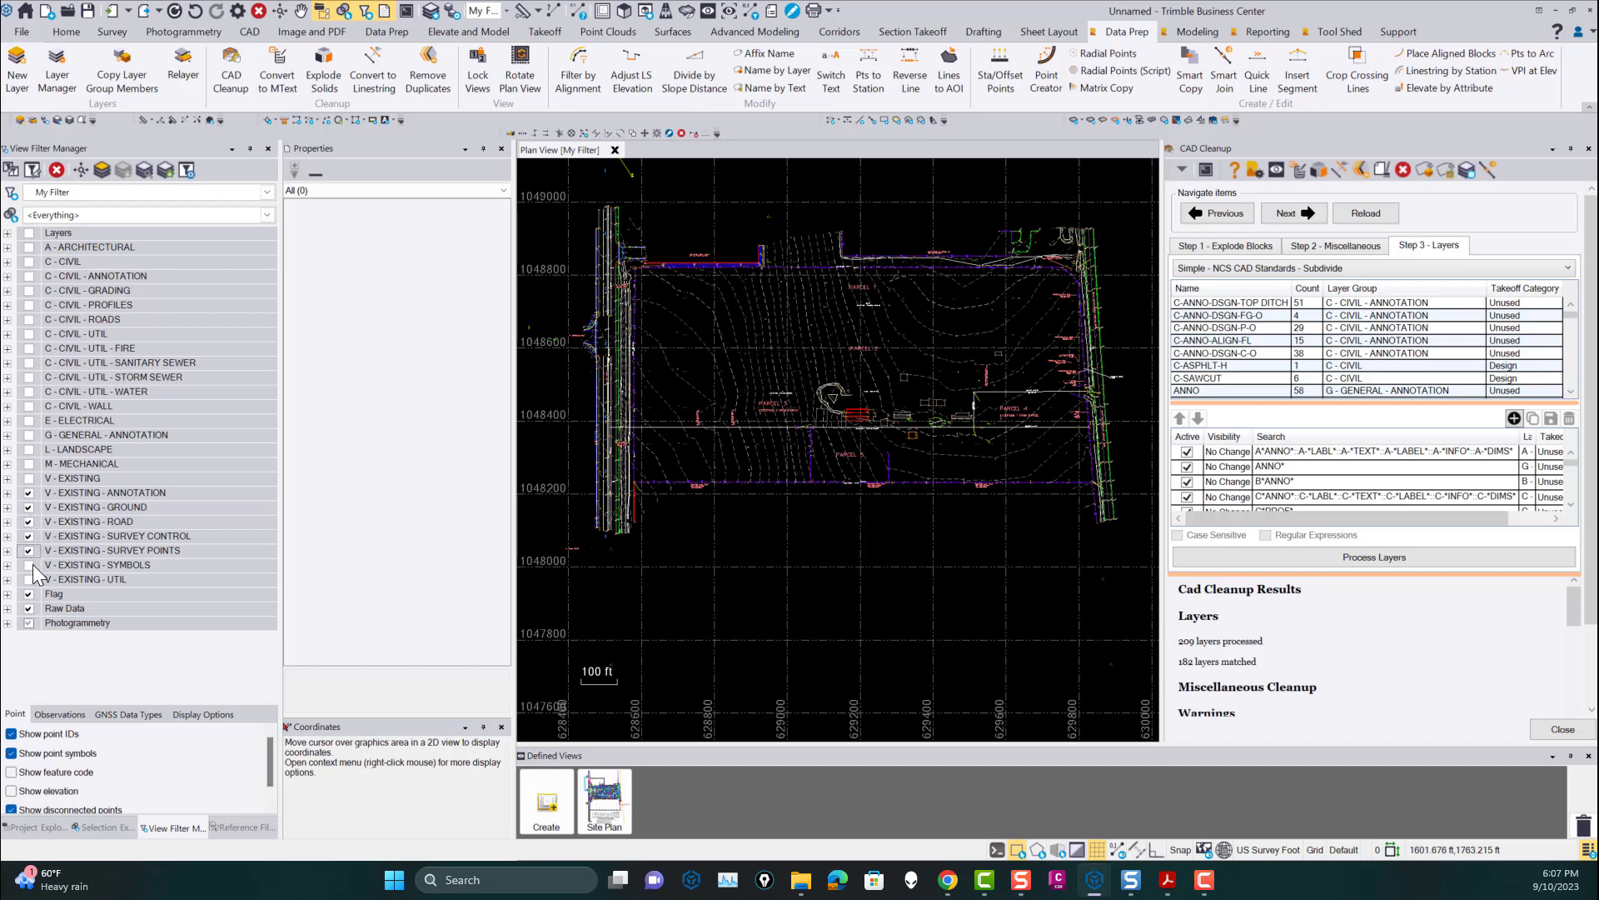
left_click(28, 564)
left_click(28, 579)
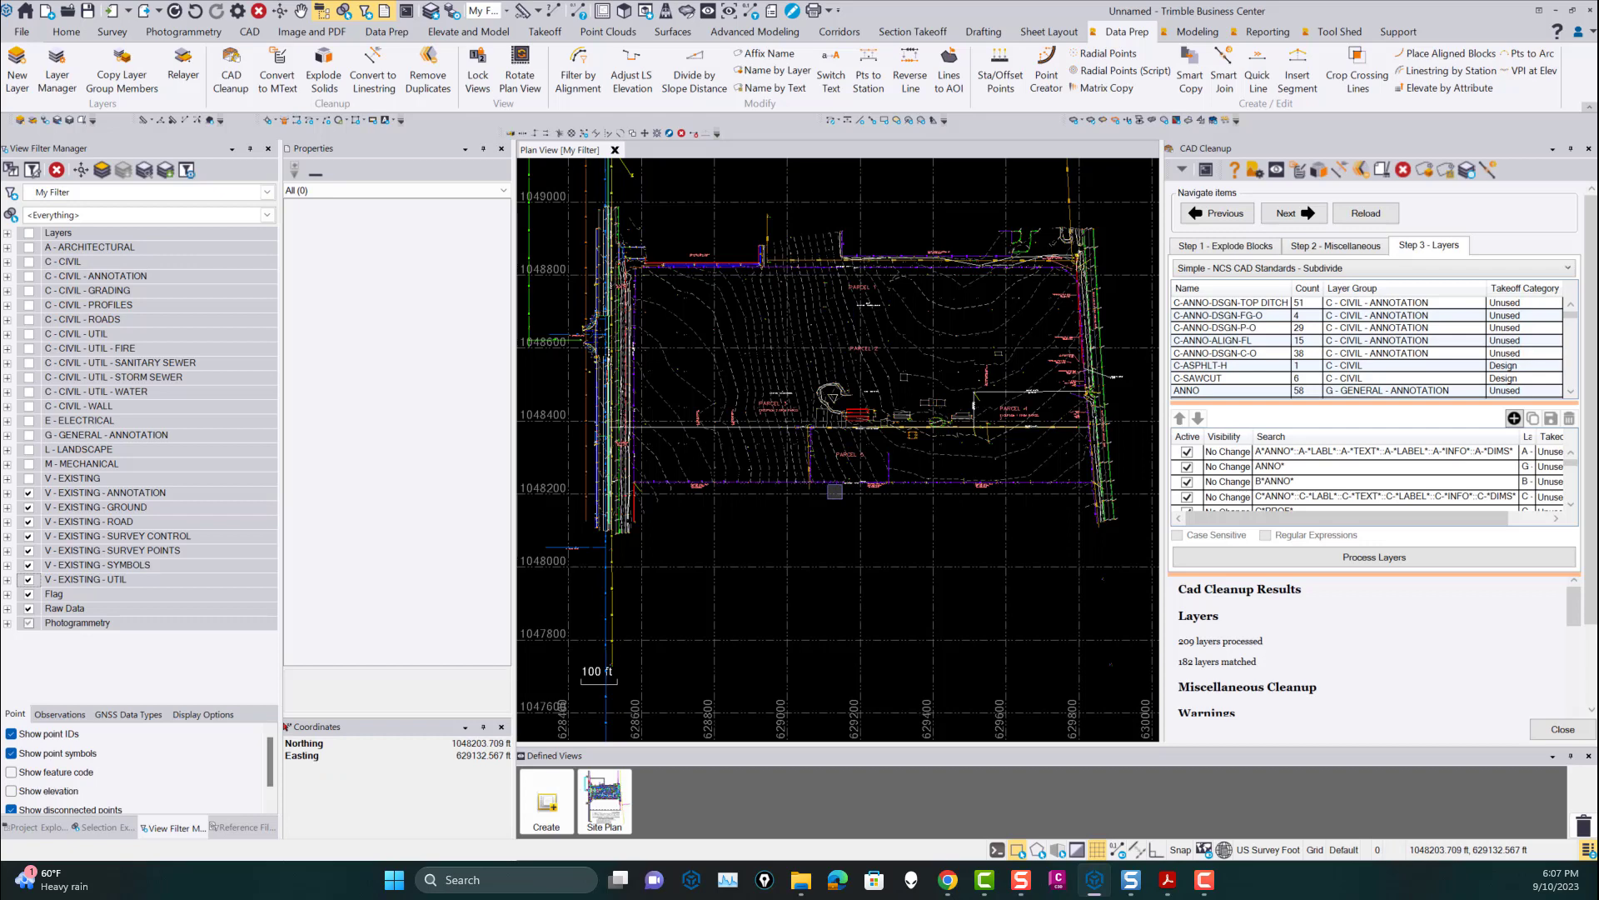
Start the takeoff Categorize command and display the layers assigned to the Utilities category.
scroll(832, 496, "down", 3)
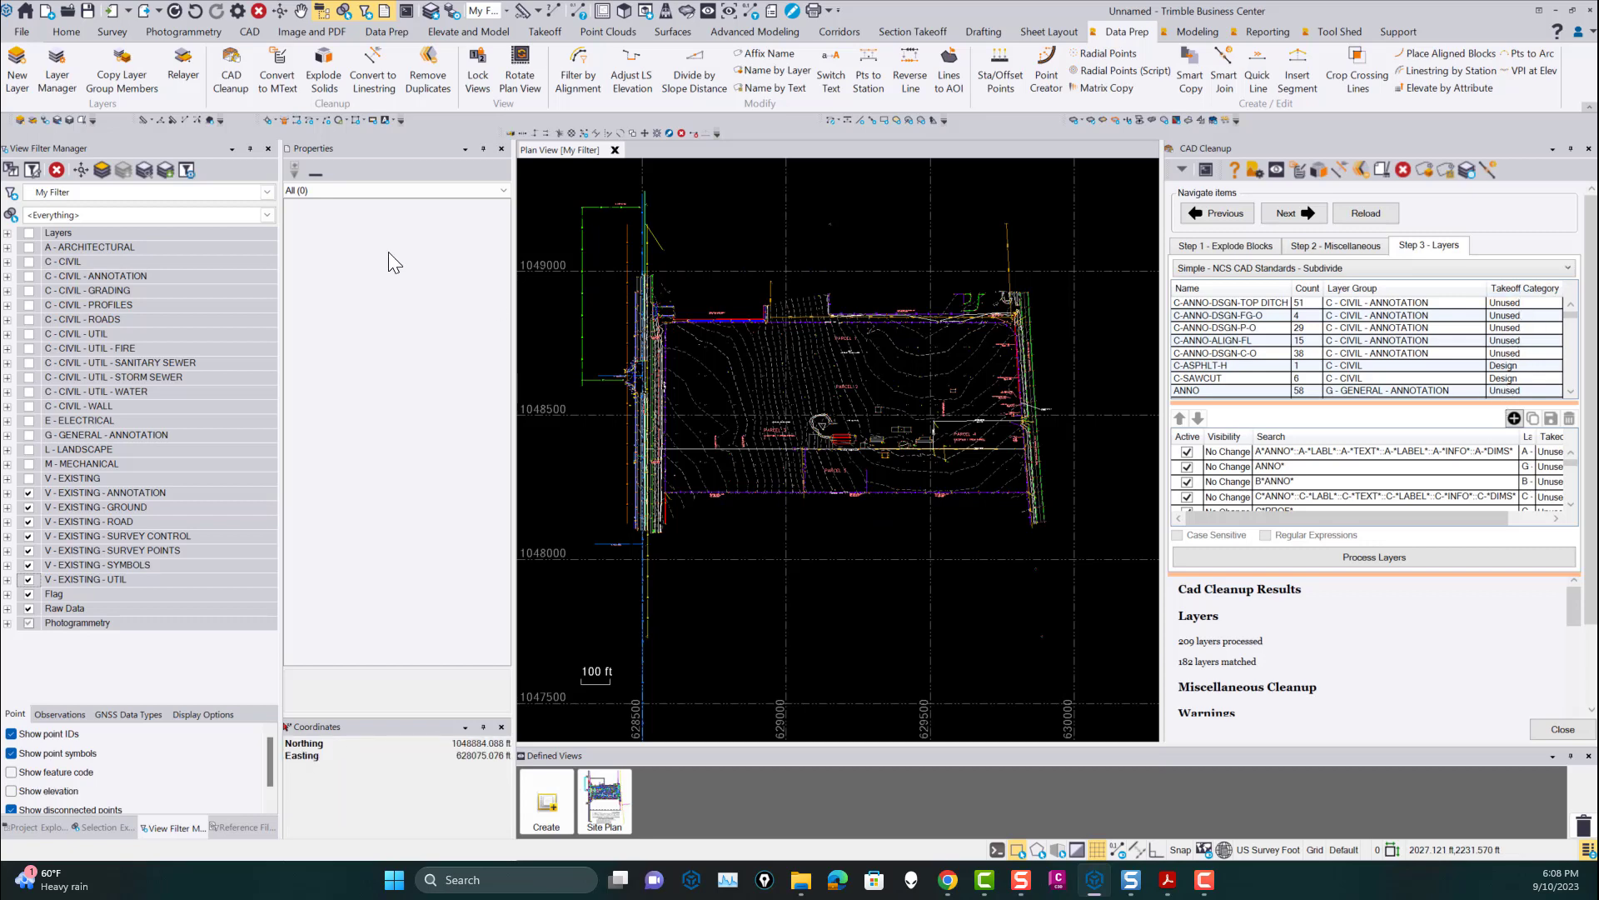
left_click(547, 33)
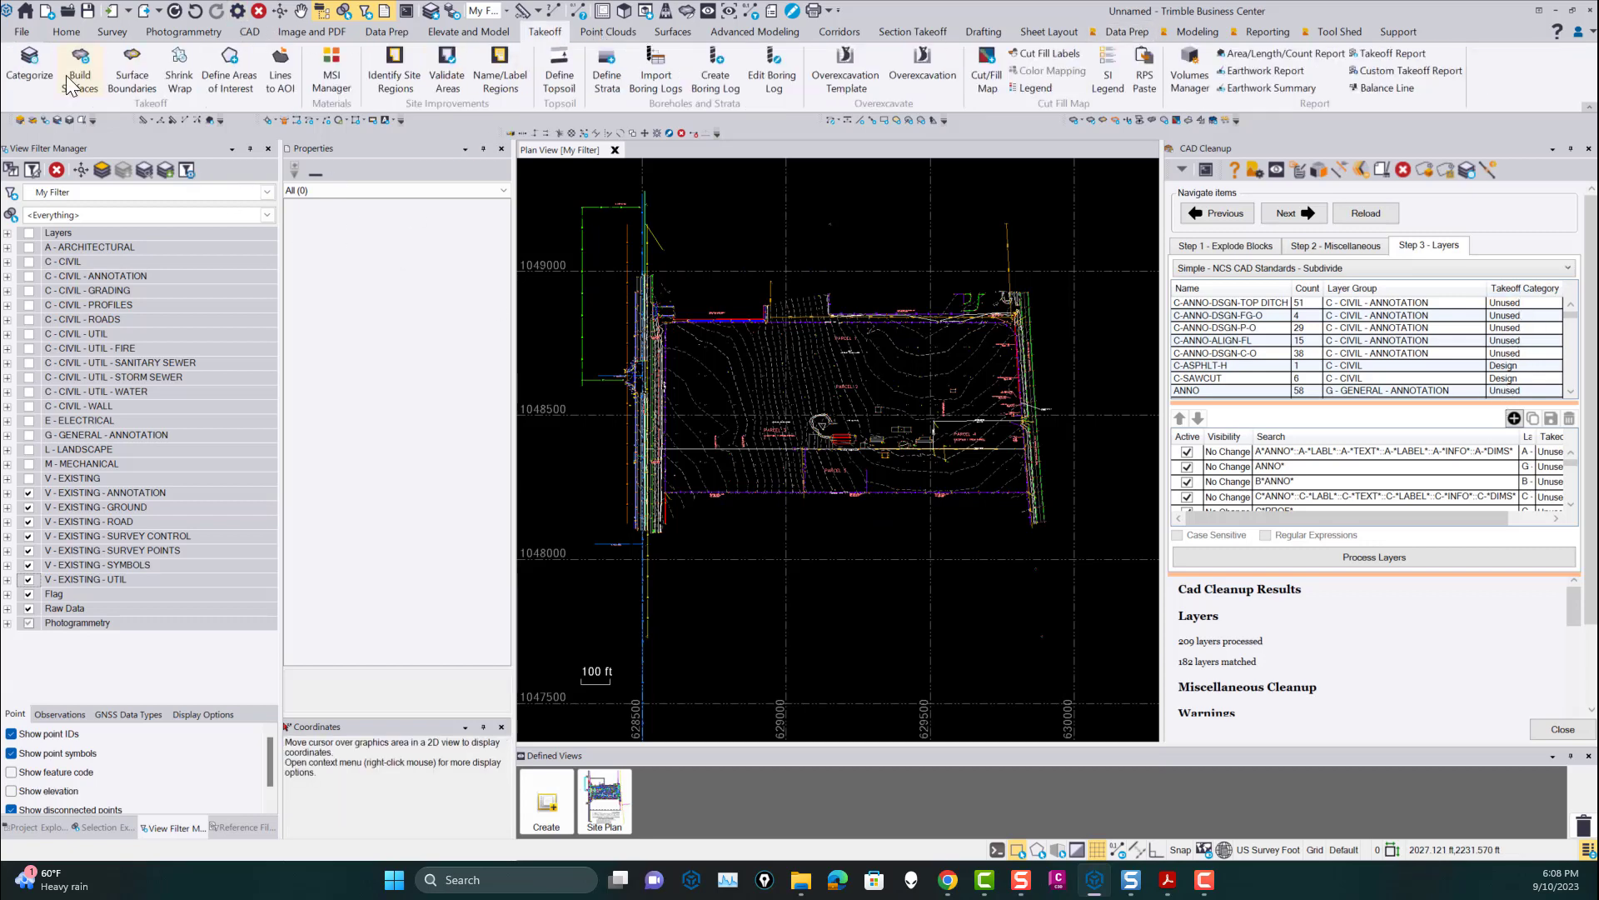
left_click(29, 63)
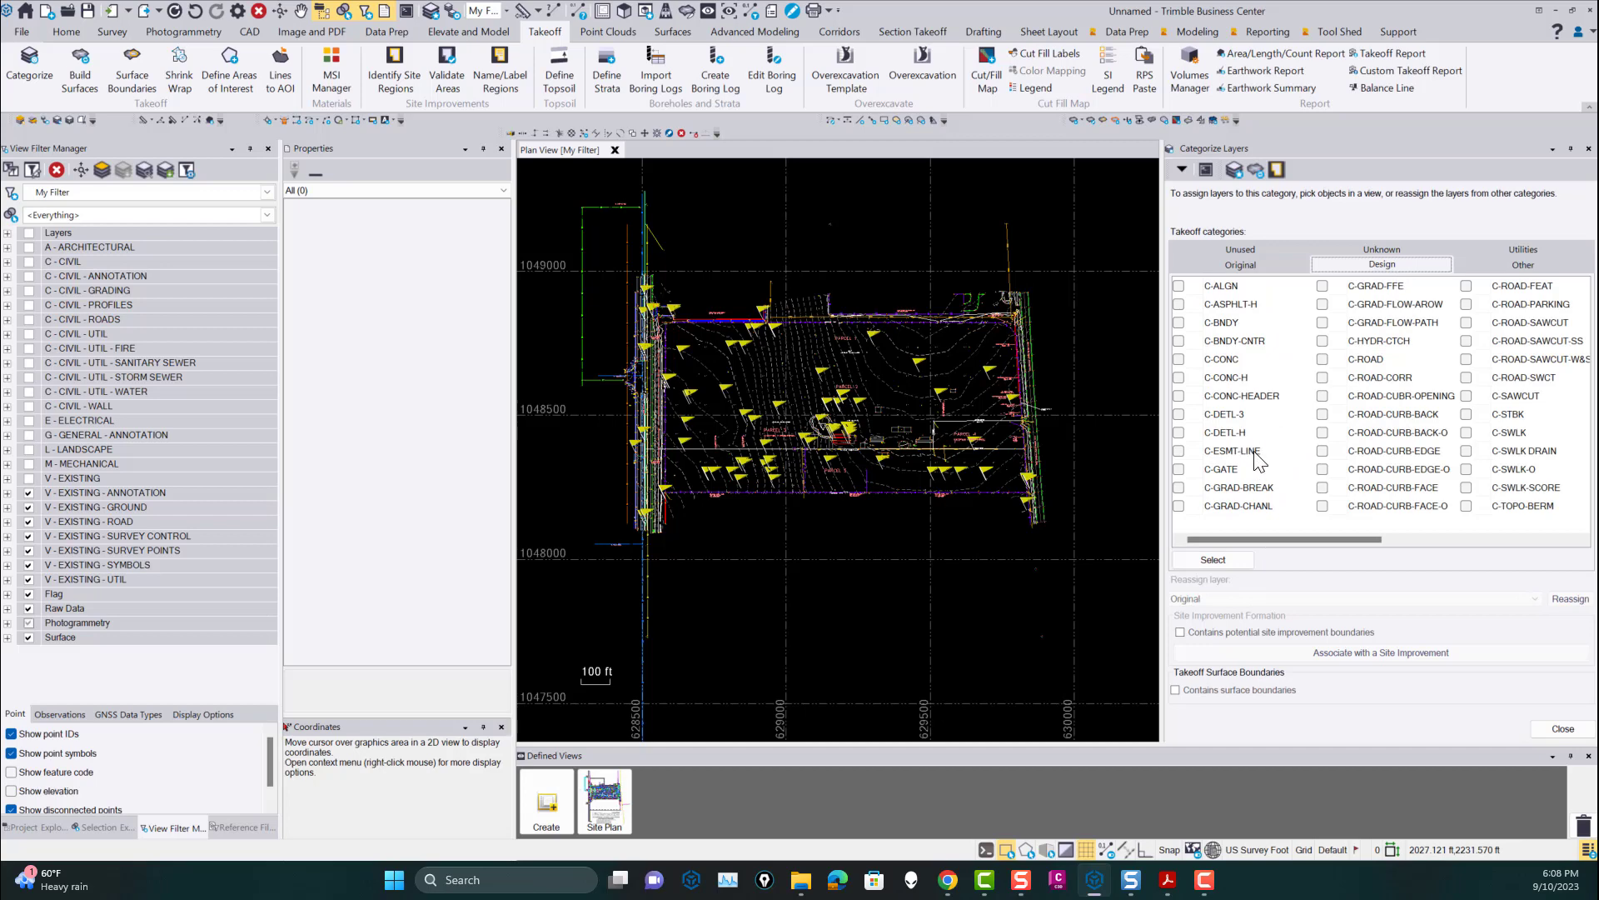
left_click(1526, 250)
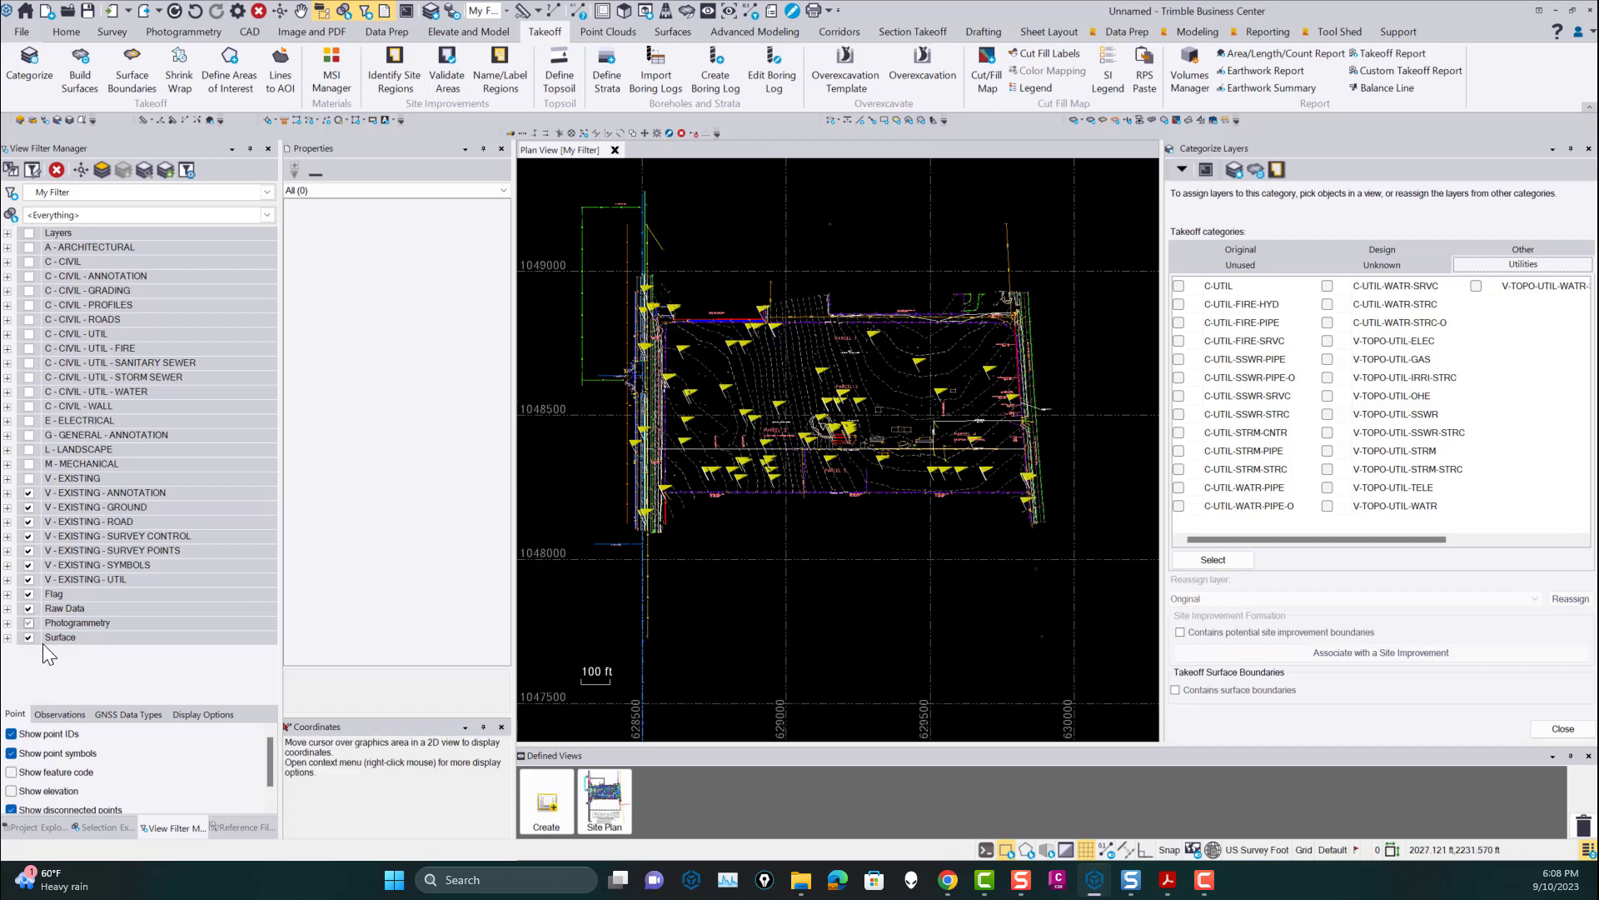
Expand the Surface group in the view filter and open a 3D view to examine the Finished design and Original ground surfaces.
left_click(8, 638)
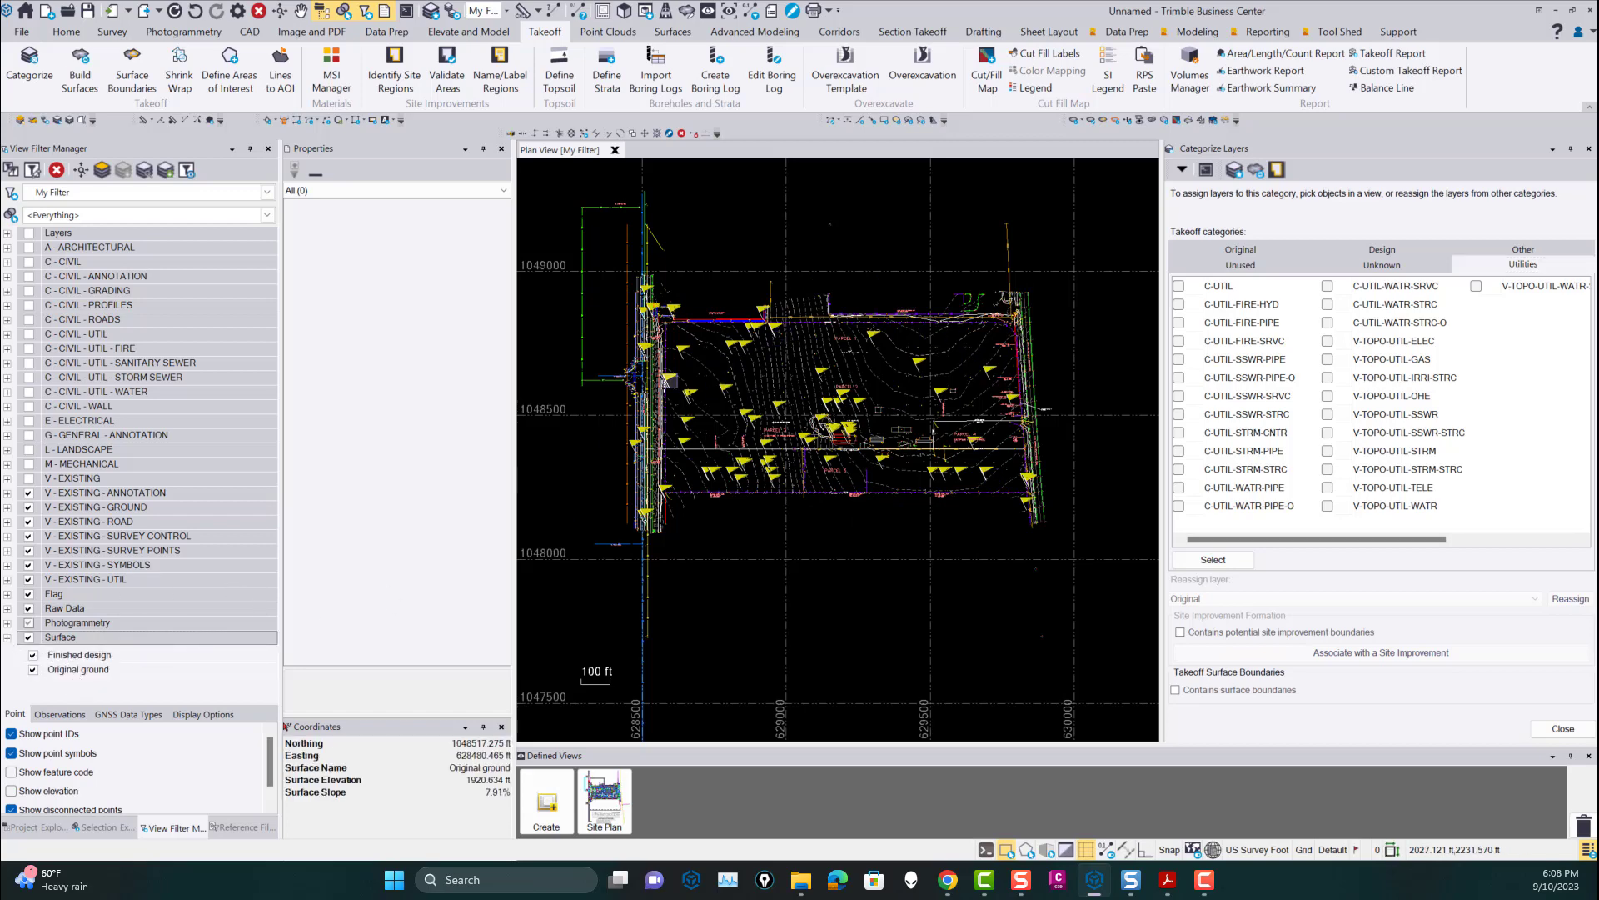
left_click(624, 12)
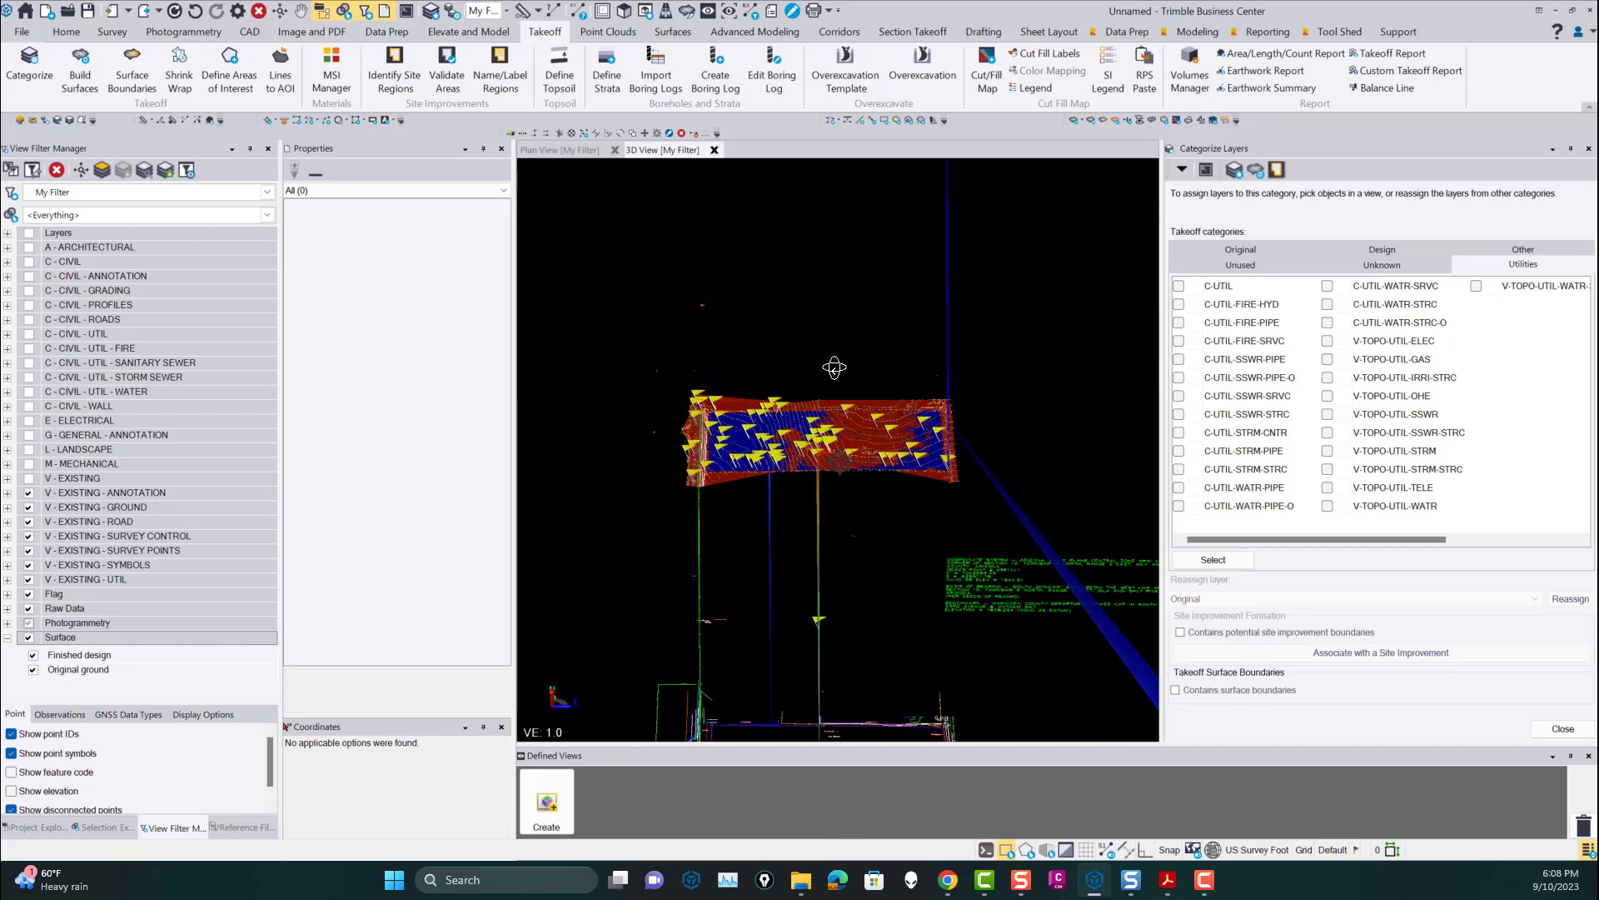
scroll(892, 449, "up", 2)
scroll(904, 474, "down", 4)
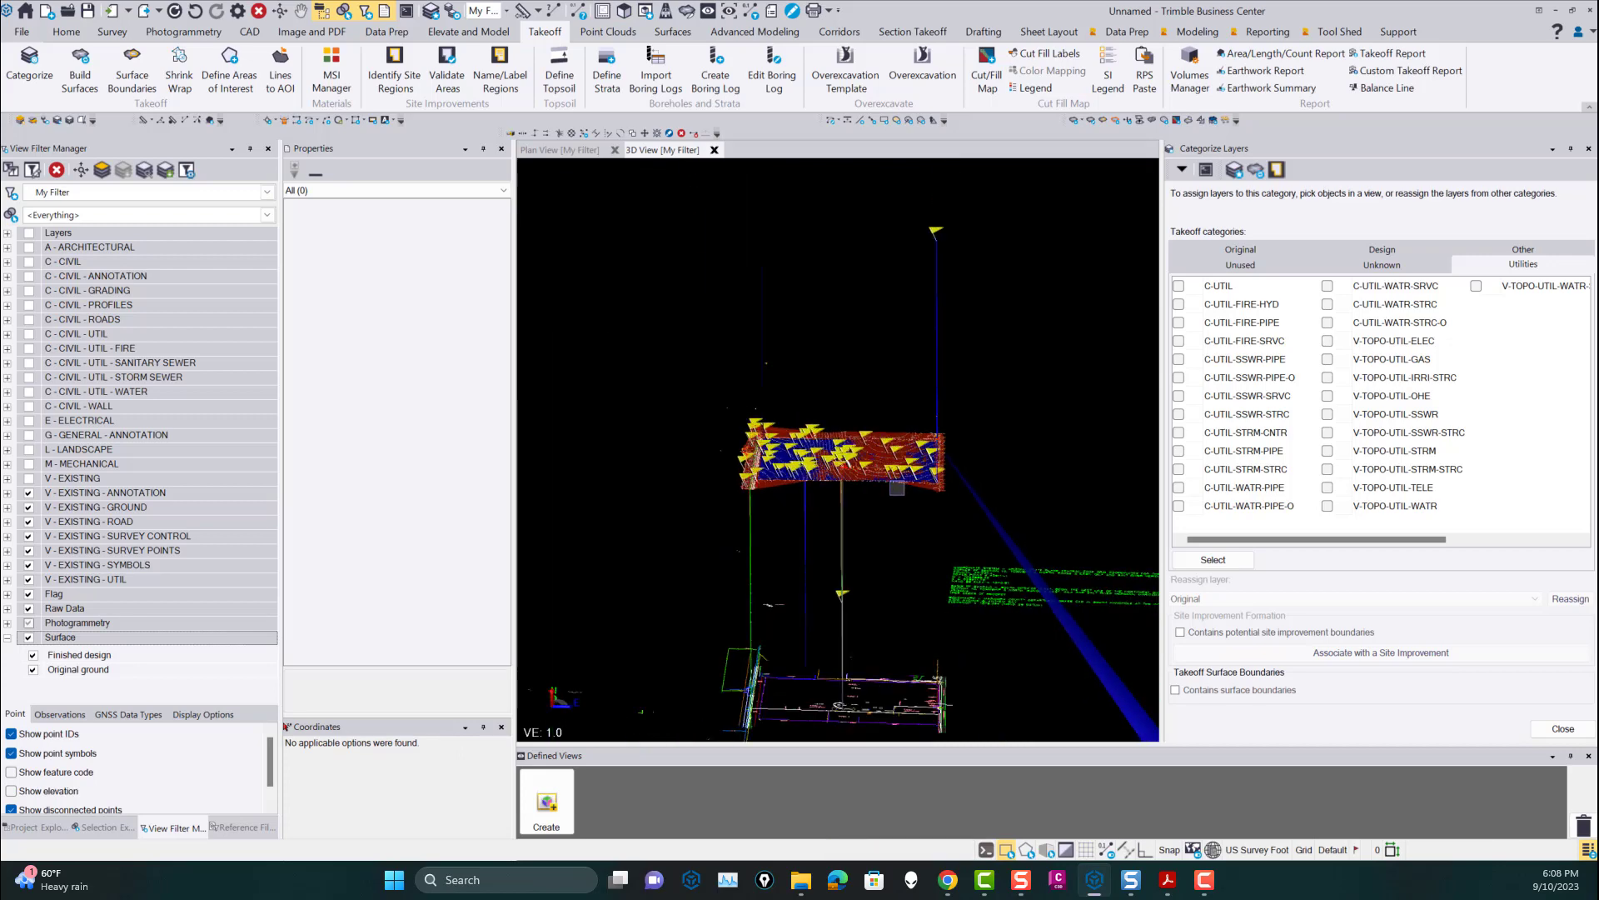
right_click_drag(893, 488, 889, 485)
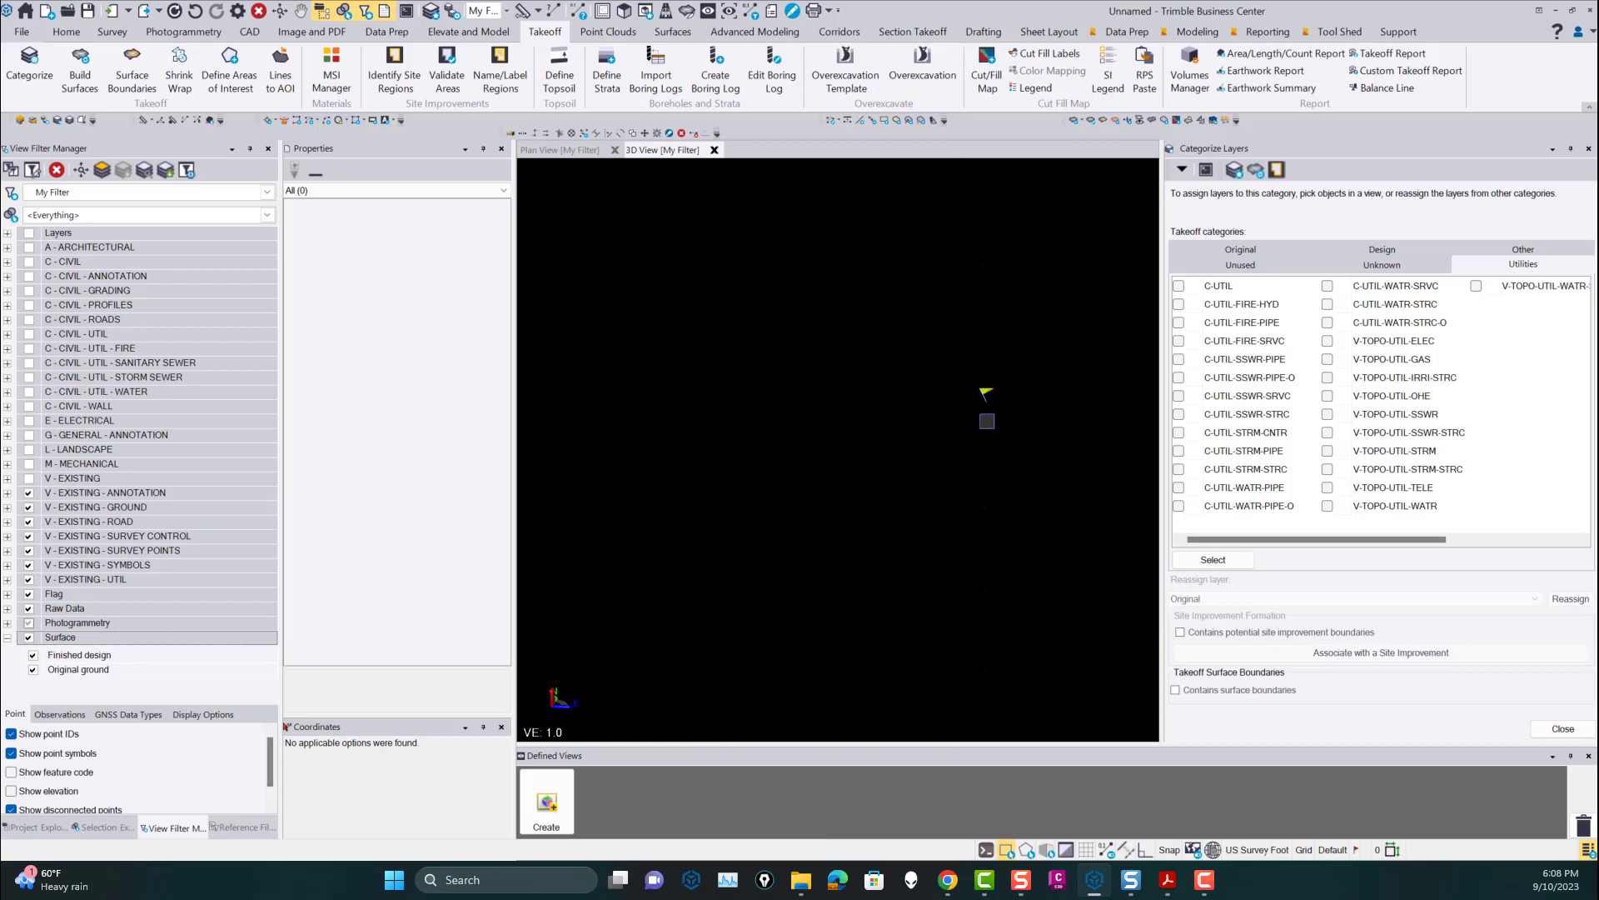
scroll(990, 623, "up", 8)
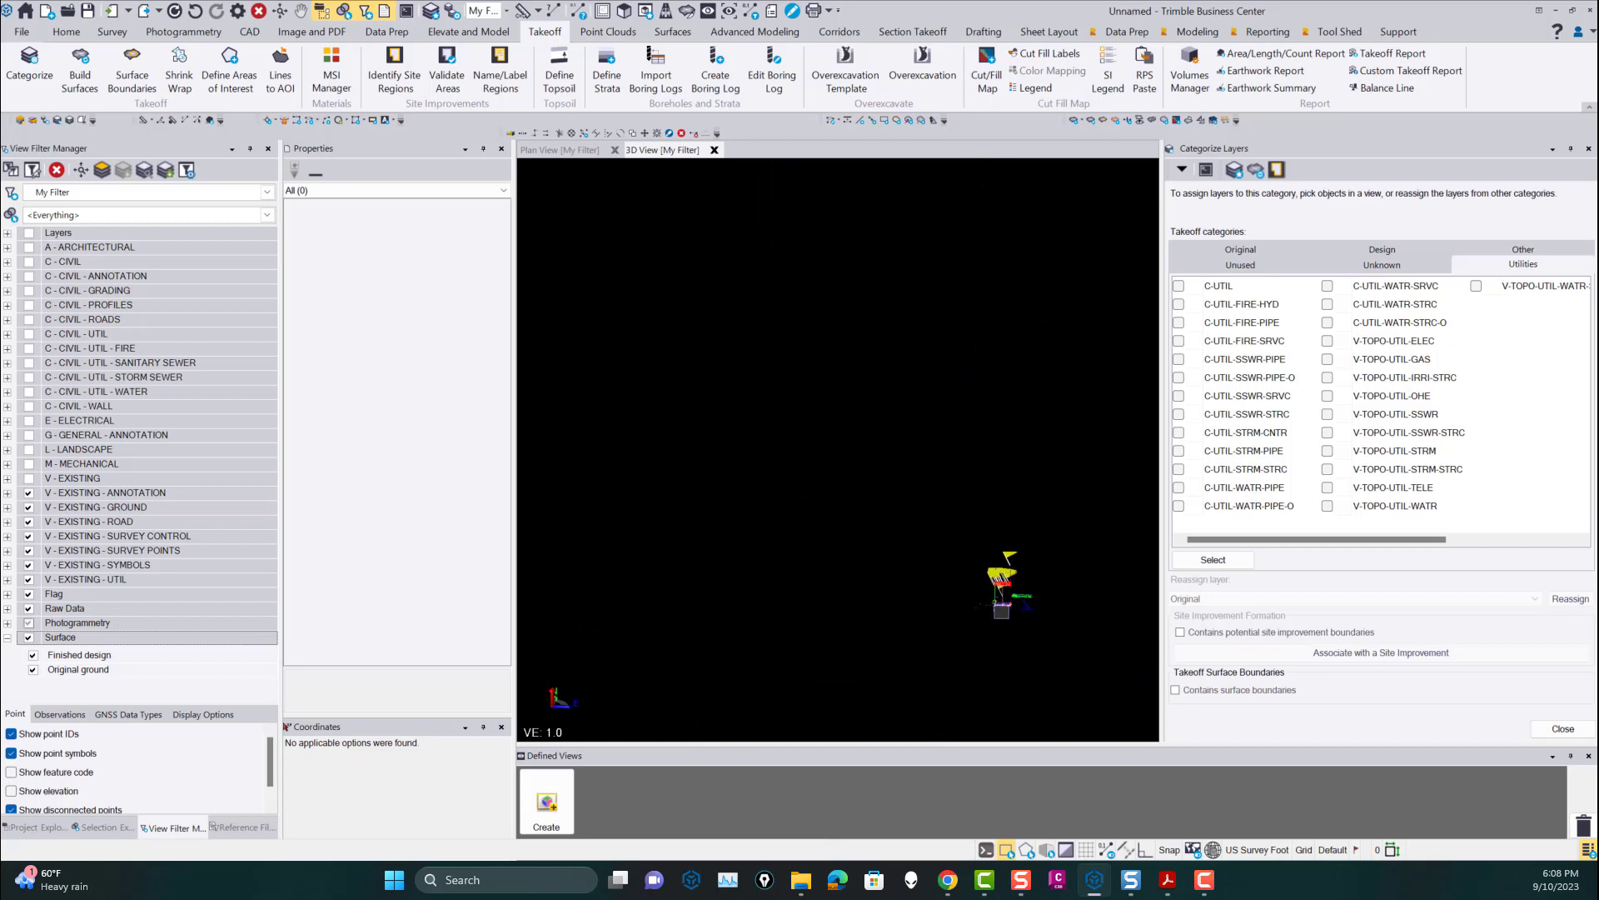
middle_click_drag(901, 500, 667, 494)
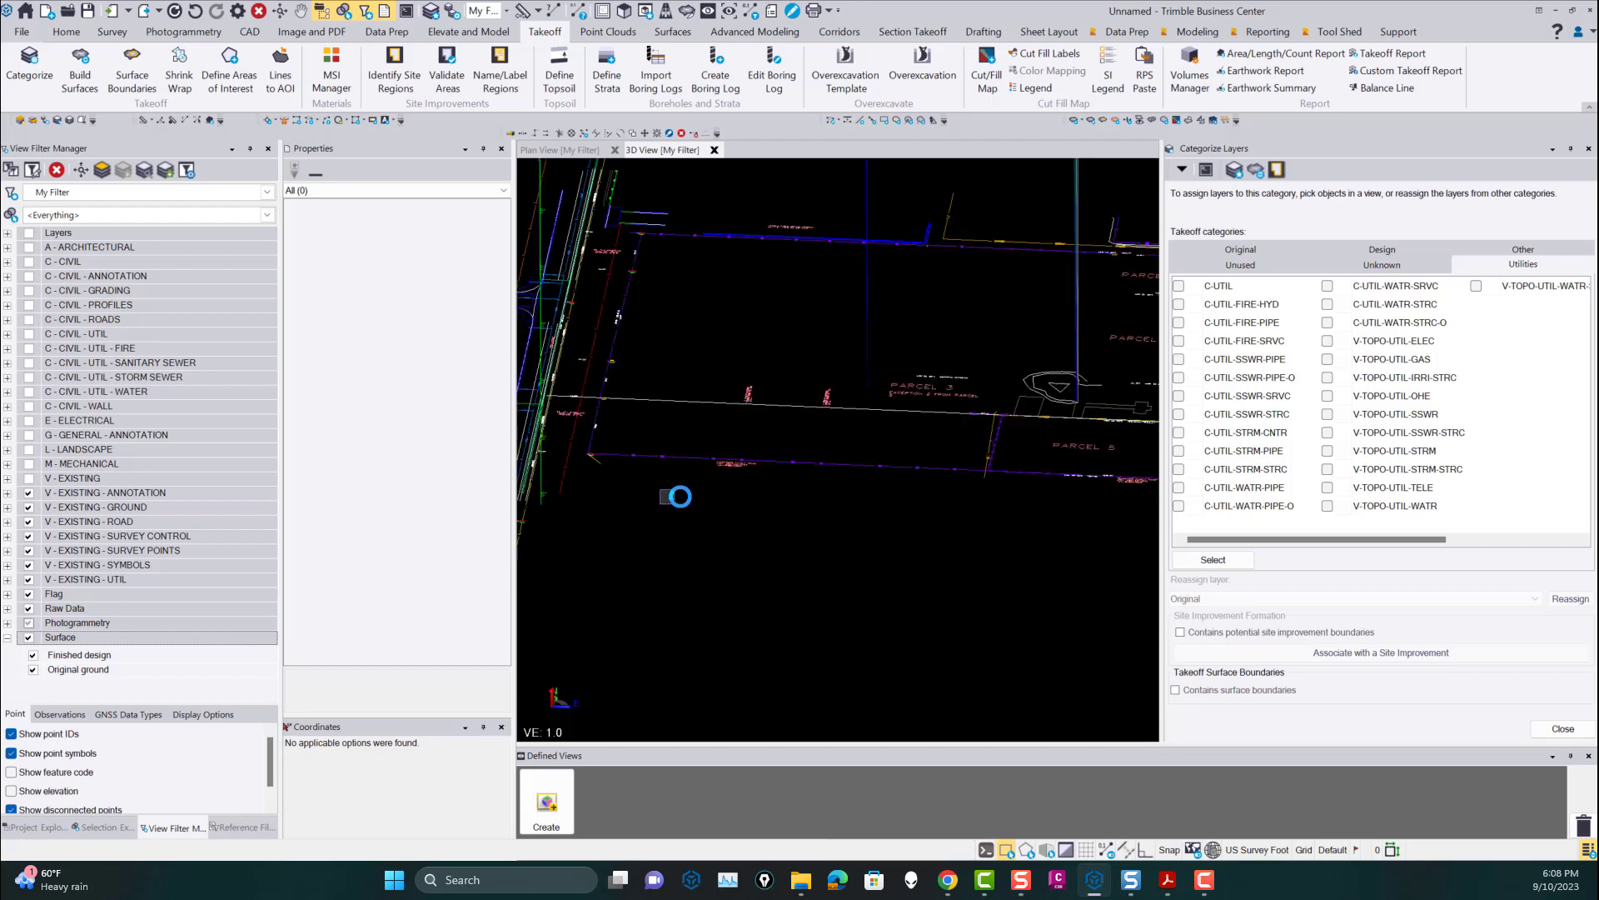
scroll(743, 487, "down", 10)
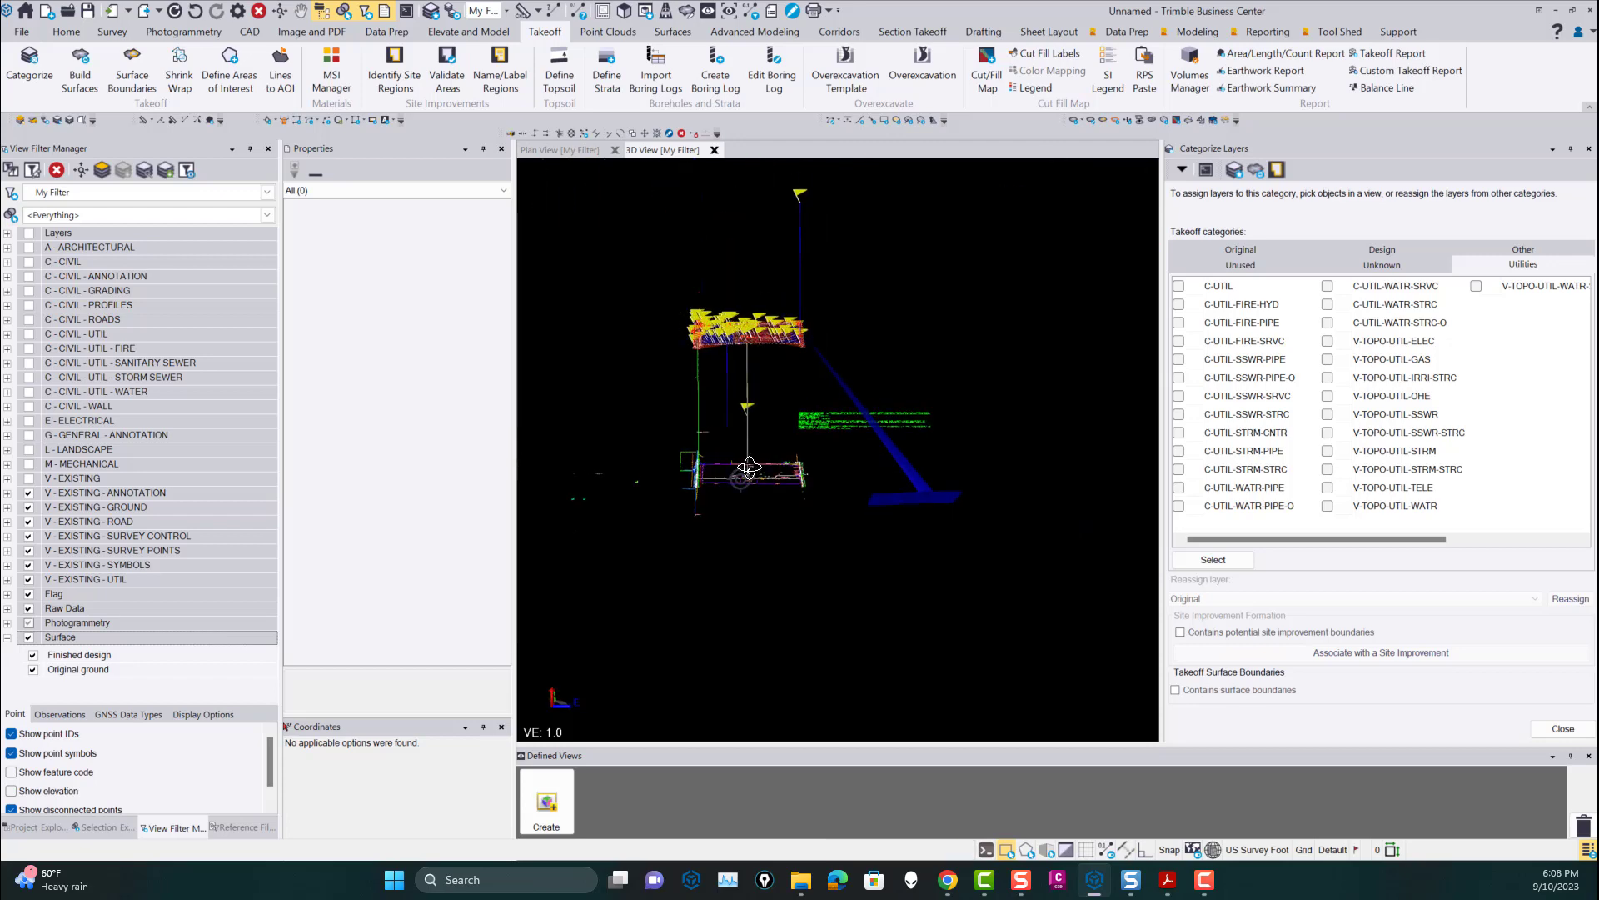
scroll(744, 486, "up", 5)
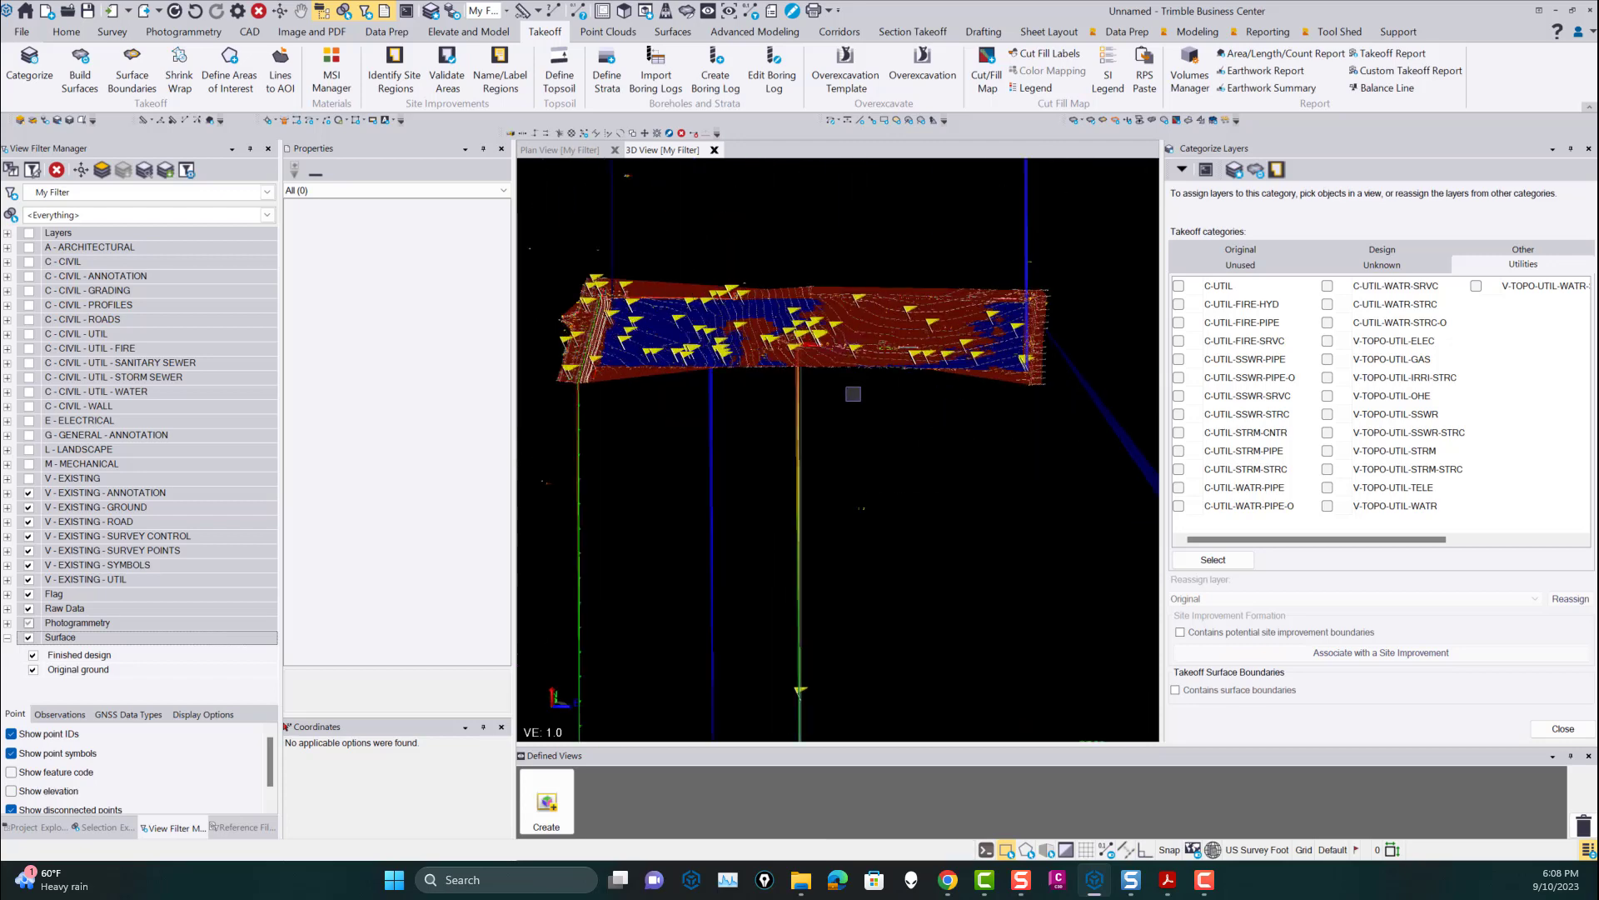
Hide the Original ground surface and inspect the Finished design surface in the 3D view.
left_click(33, 670)
scroll(959, 406, "up", 5)
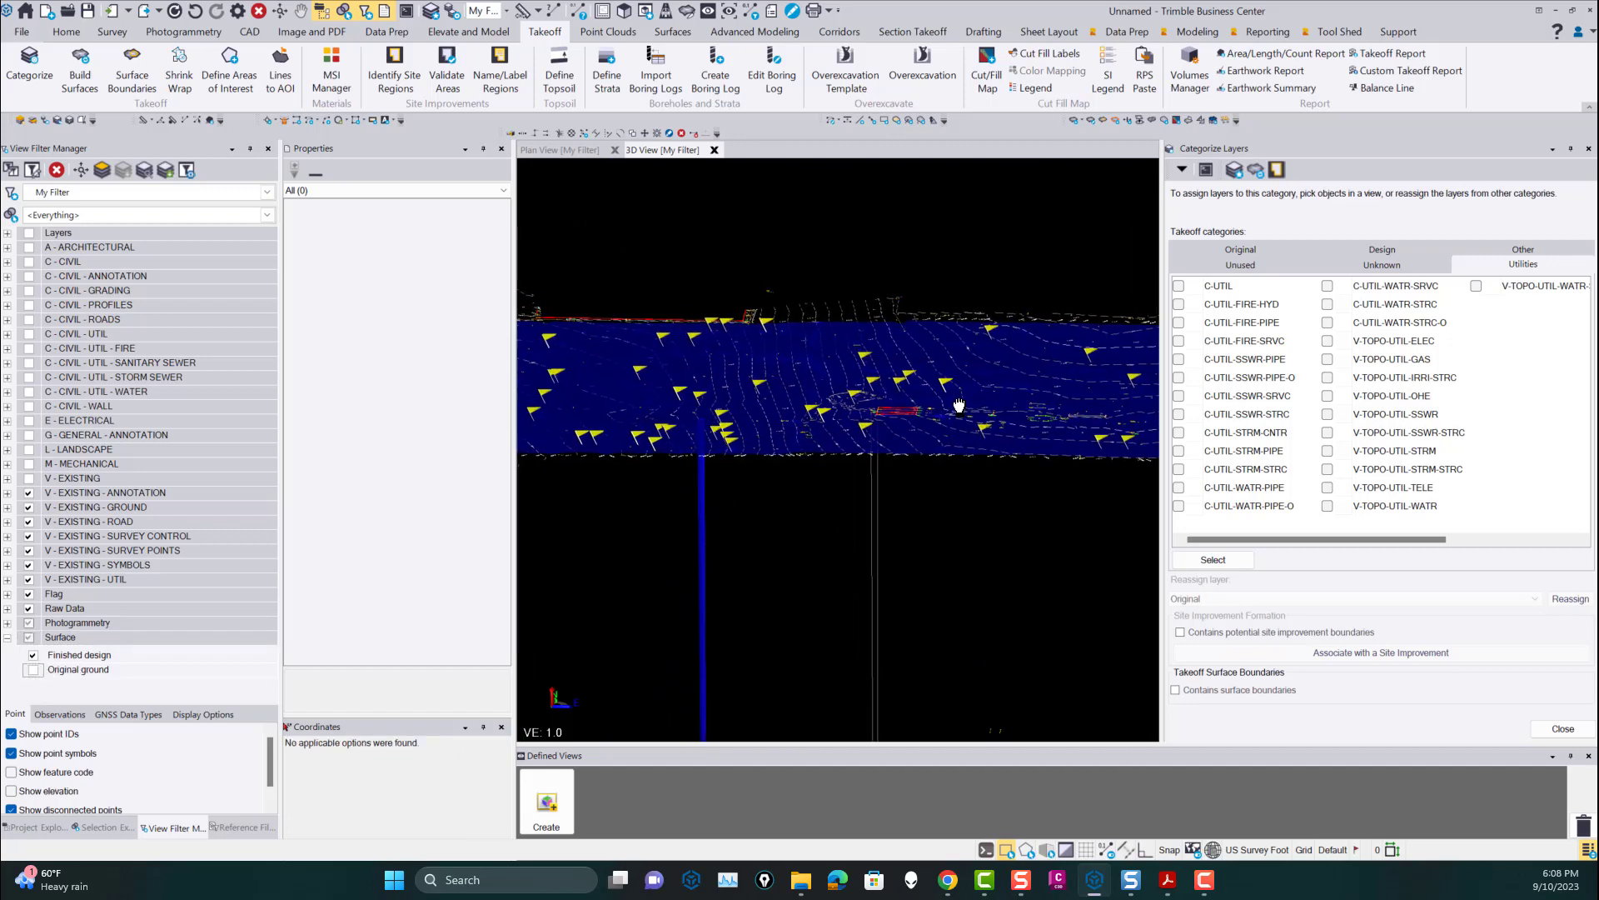
right_click_drag(958, 406, 867, 387)
scroll(746, 347, "up", 5)
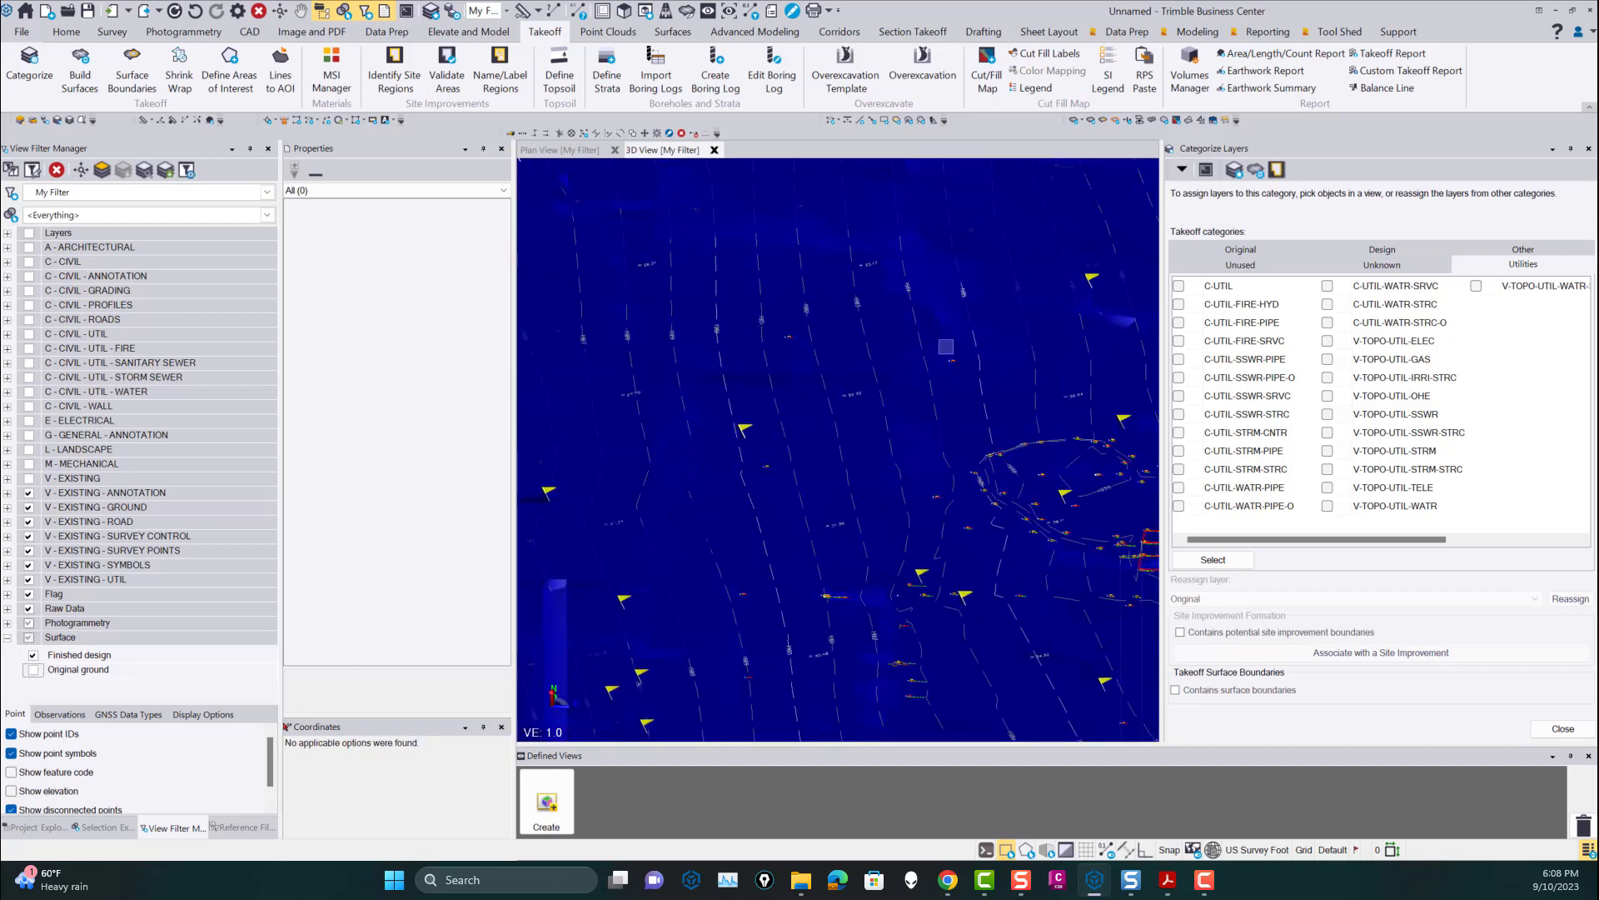
scroll(945, 347, "down", 10)
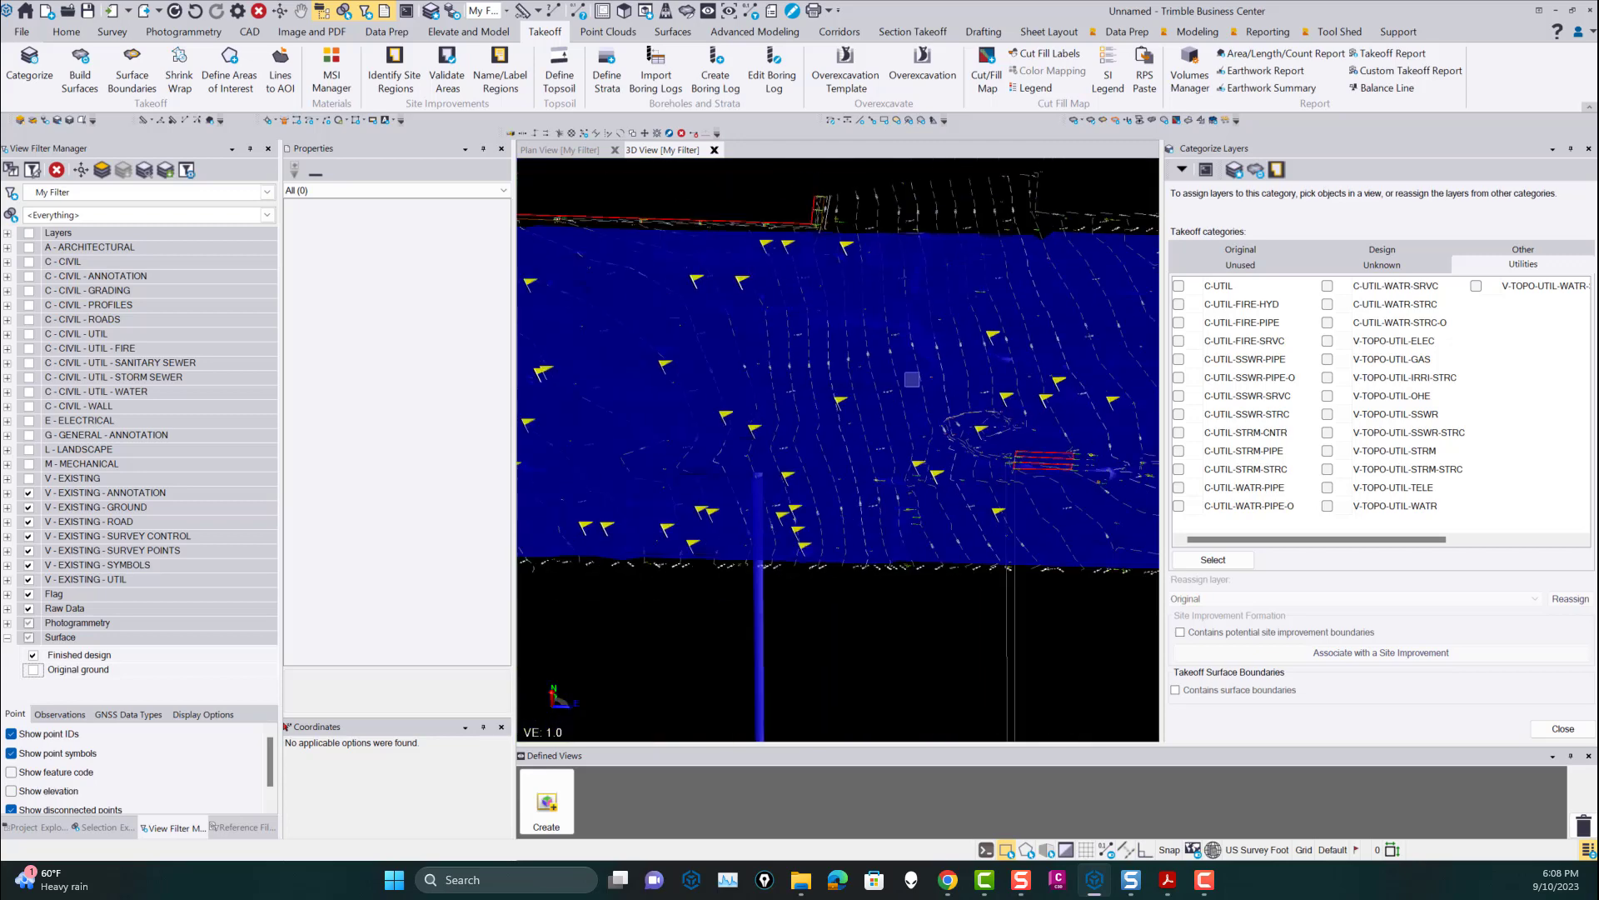
Hide the Finished design surface, show Original ground instead and inspect it in the 3D view.
left_click(33, 655)
left_click(34, 670)
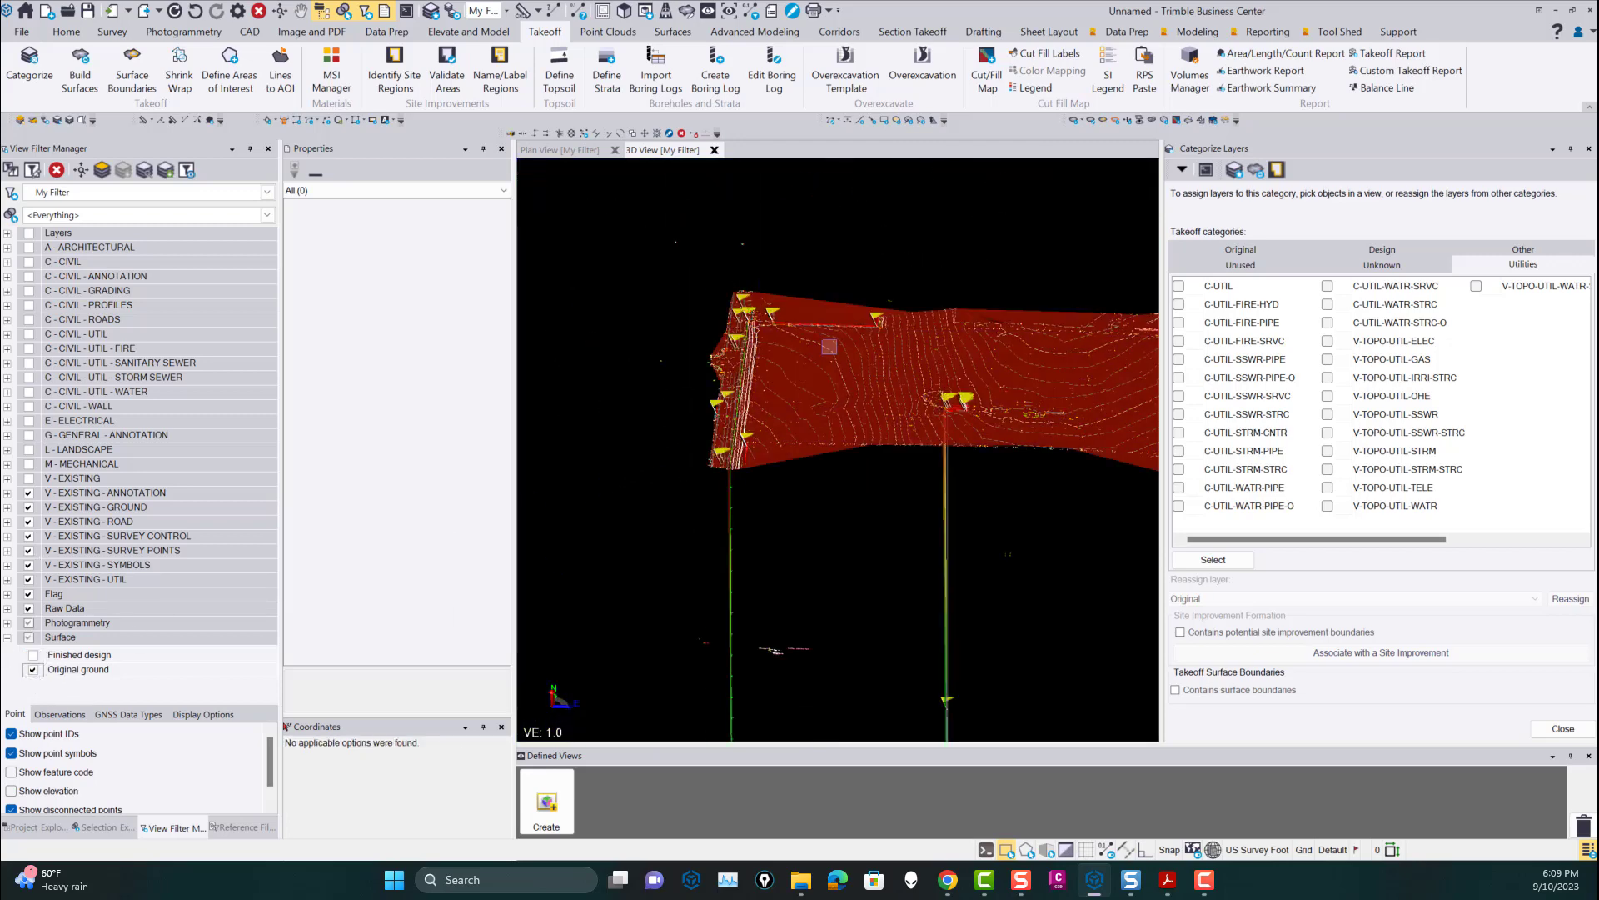
scroll(966, 333, "down", 3)
middle_click_drag(983, 360, 896, 373)
scroll(876, 402, "up", 3)
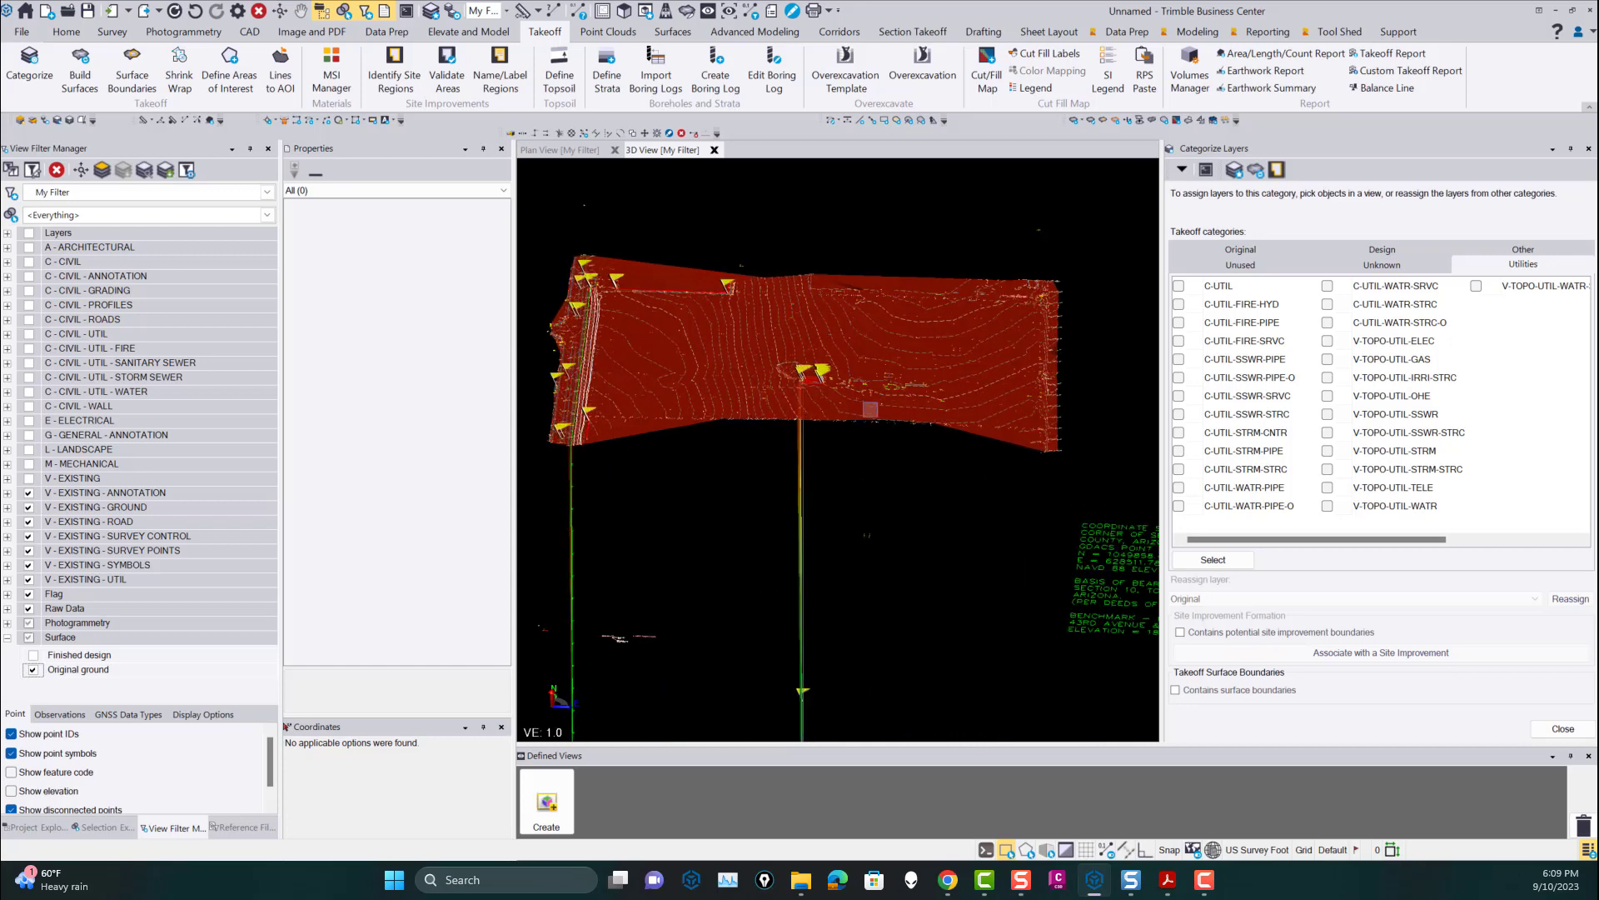
mouse_move(863, 429)
right_mouse_down()
mouse_move(867, 410)
mouse_move(830, 405)
right_mouse_up()
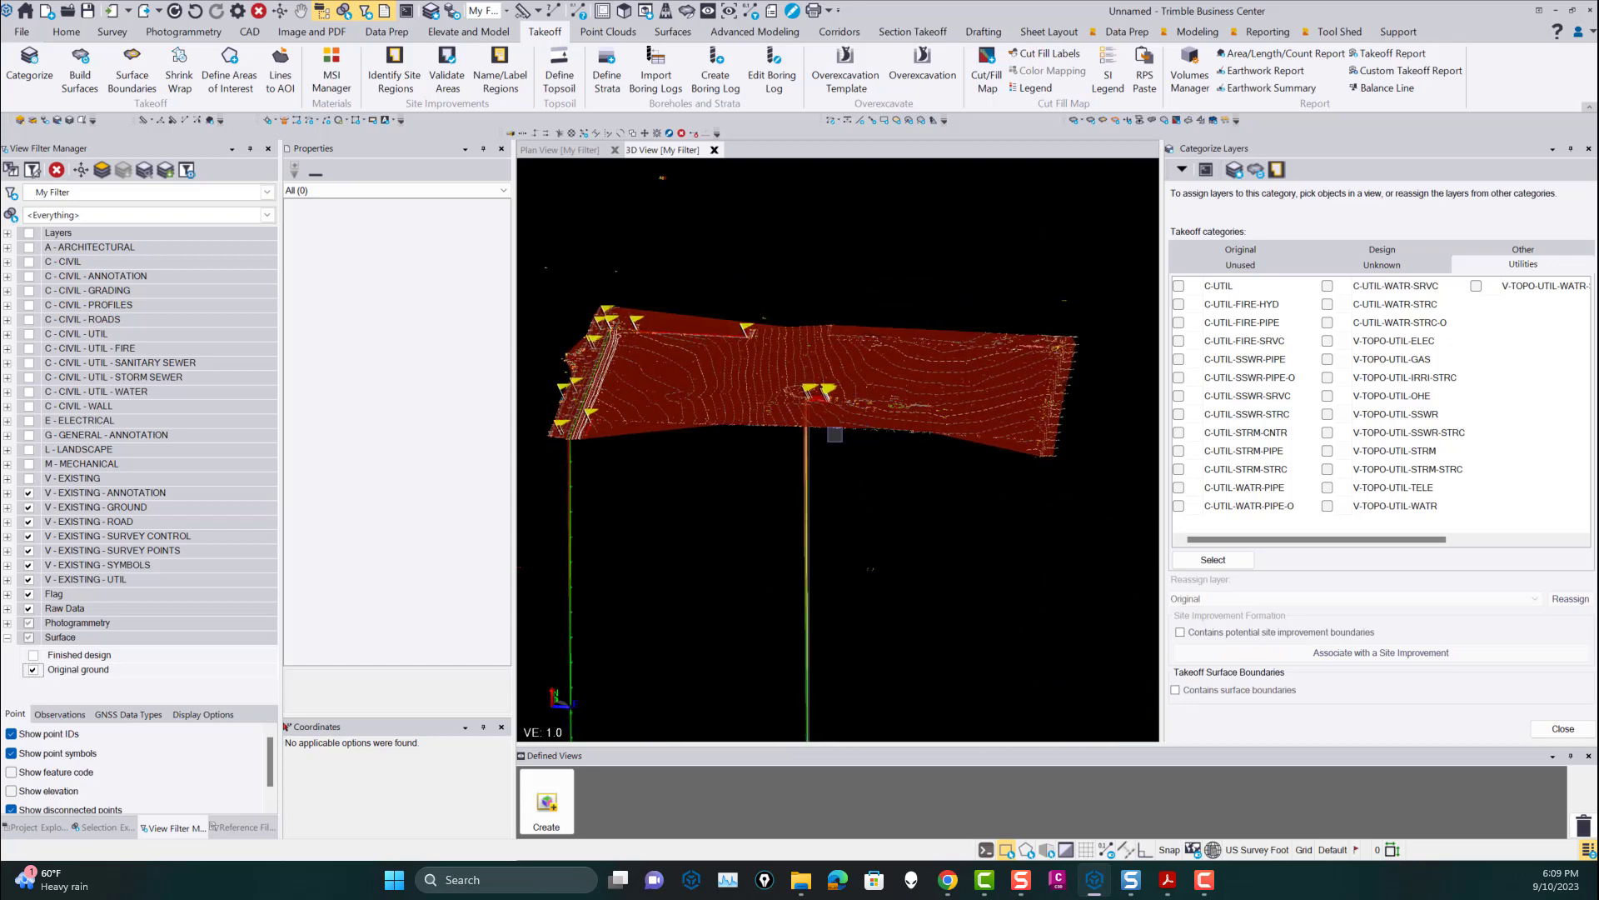
right_click_drag(835, 477, 862, 421)
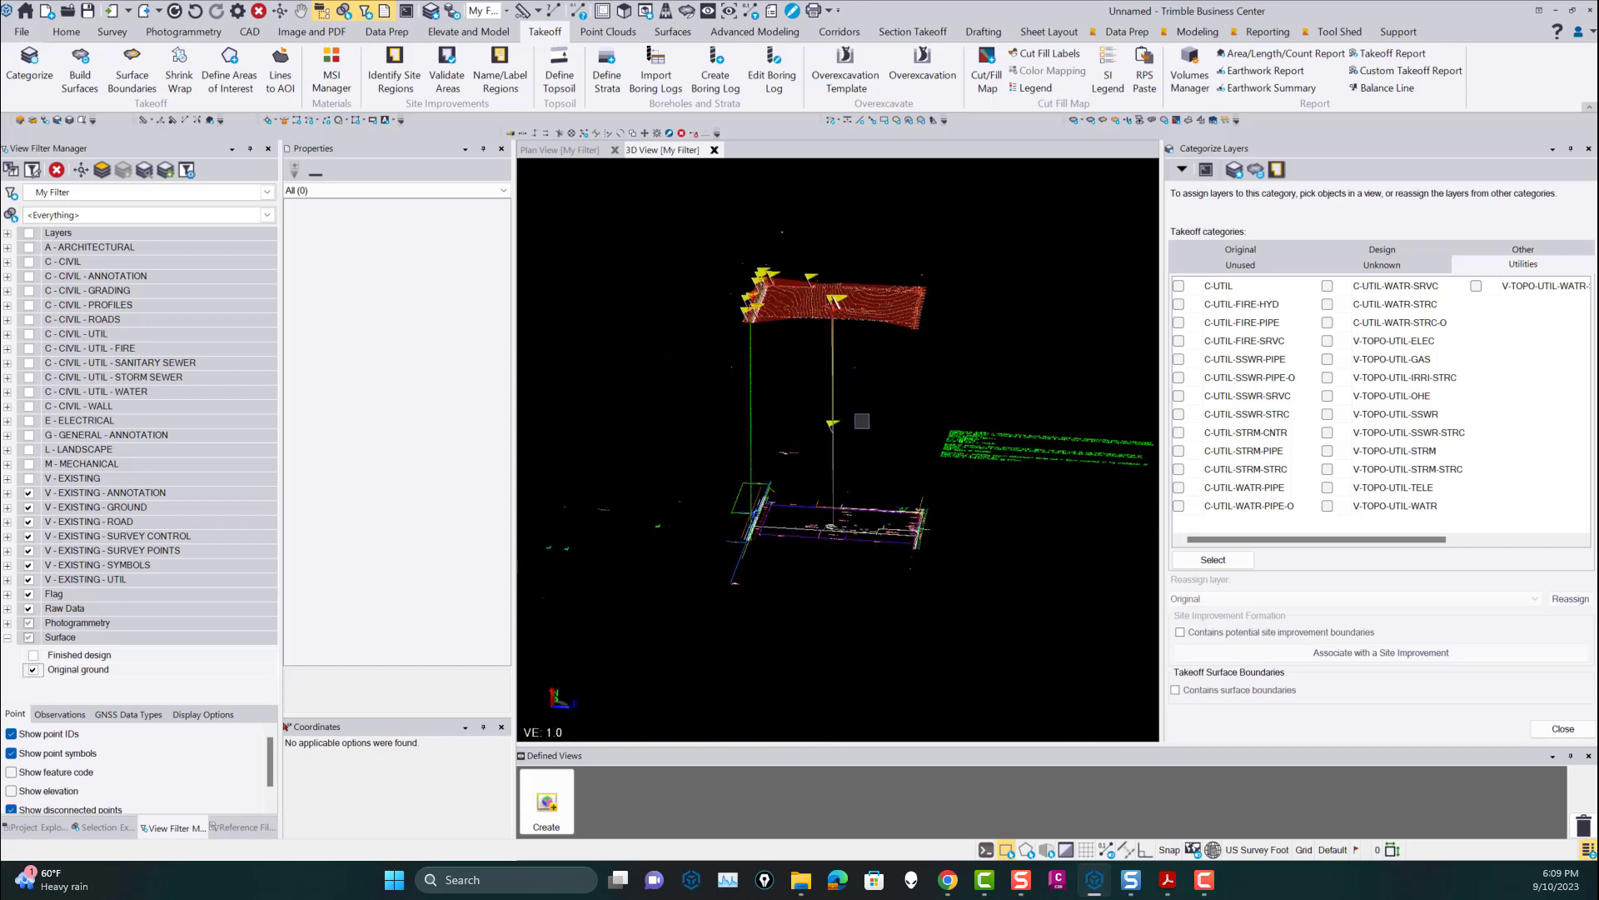
Return to the plan view and make all layer groups visible in the view filter.
left_click(582, 154)
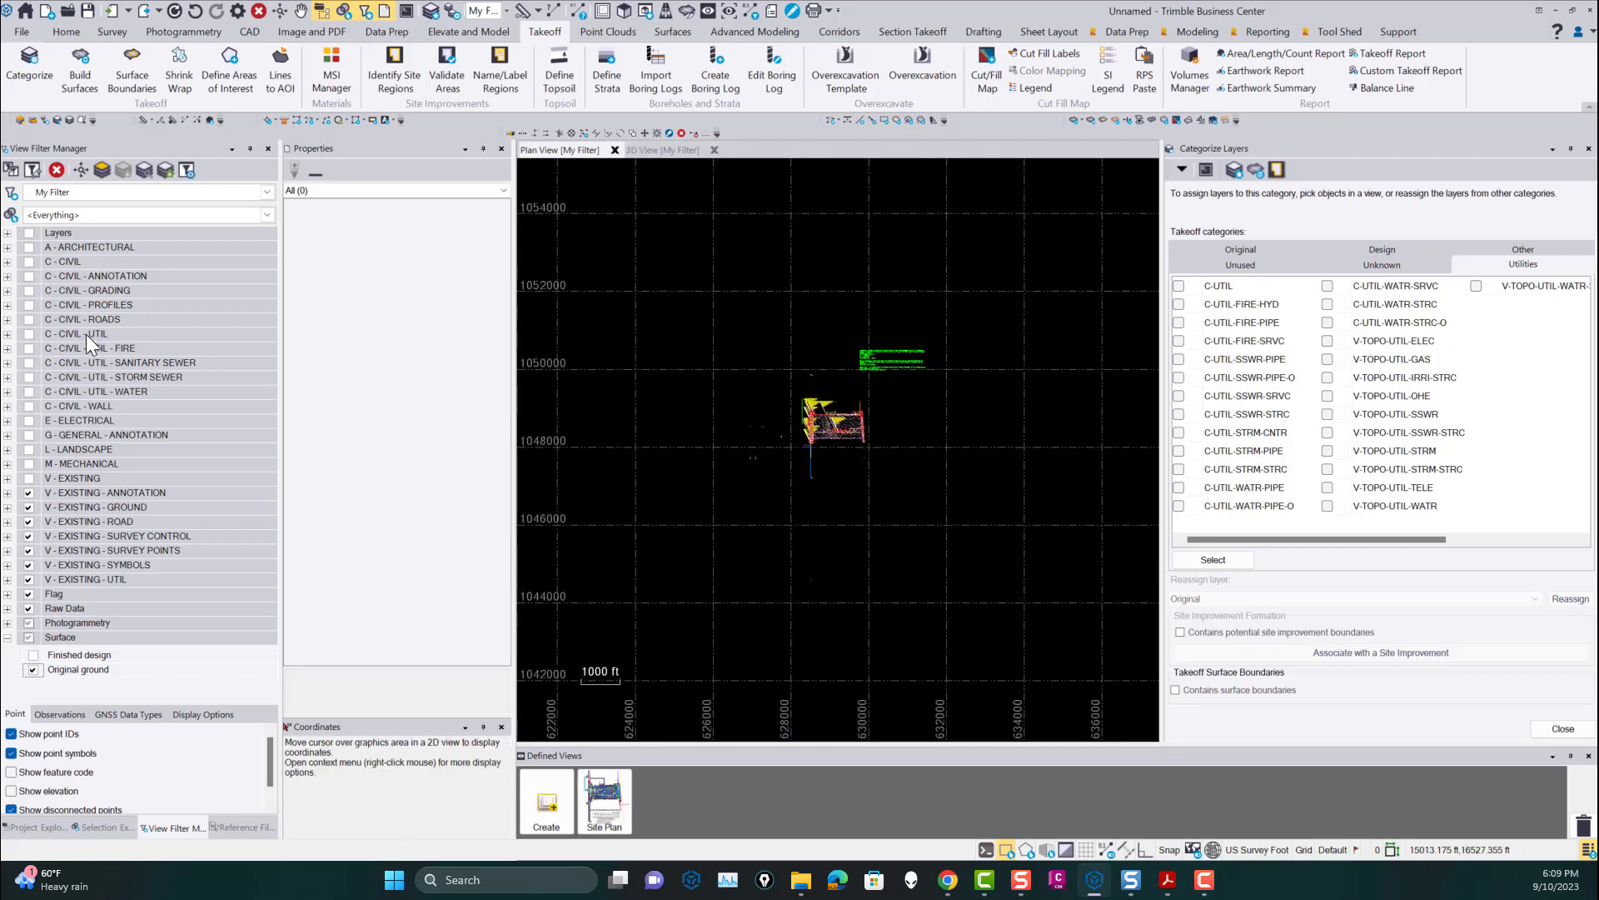
right_click(63, 237)
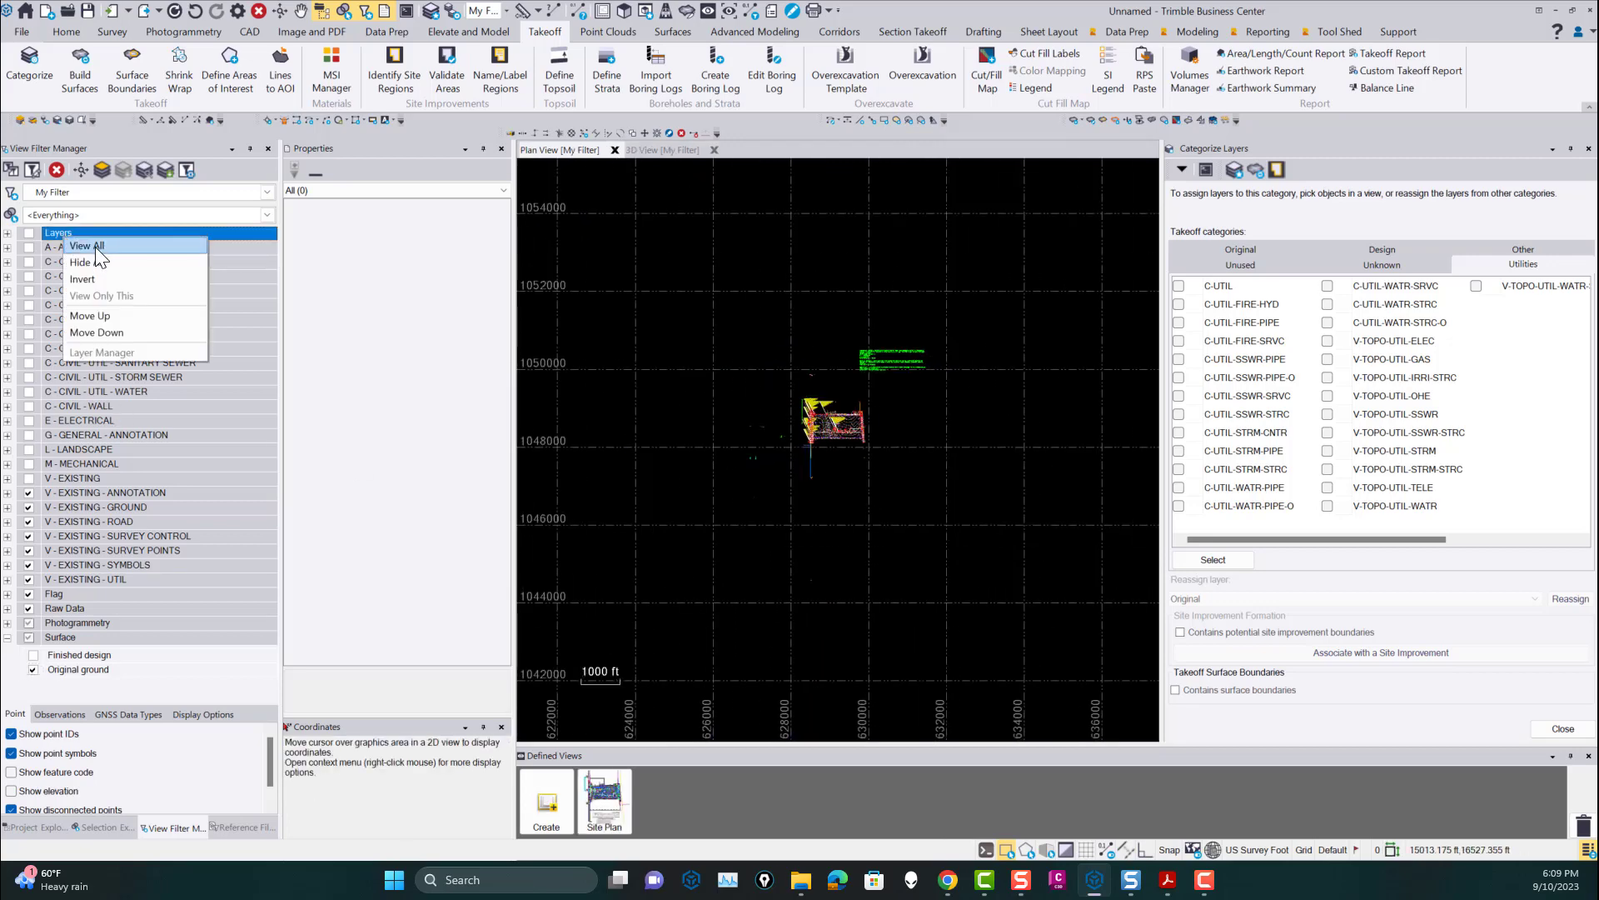
left_click(94, 246)
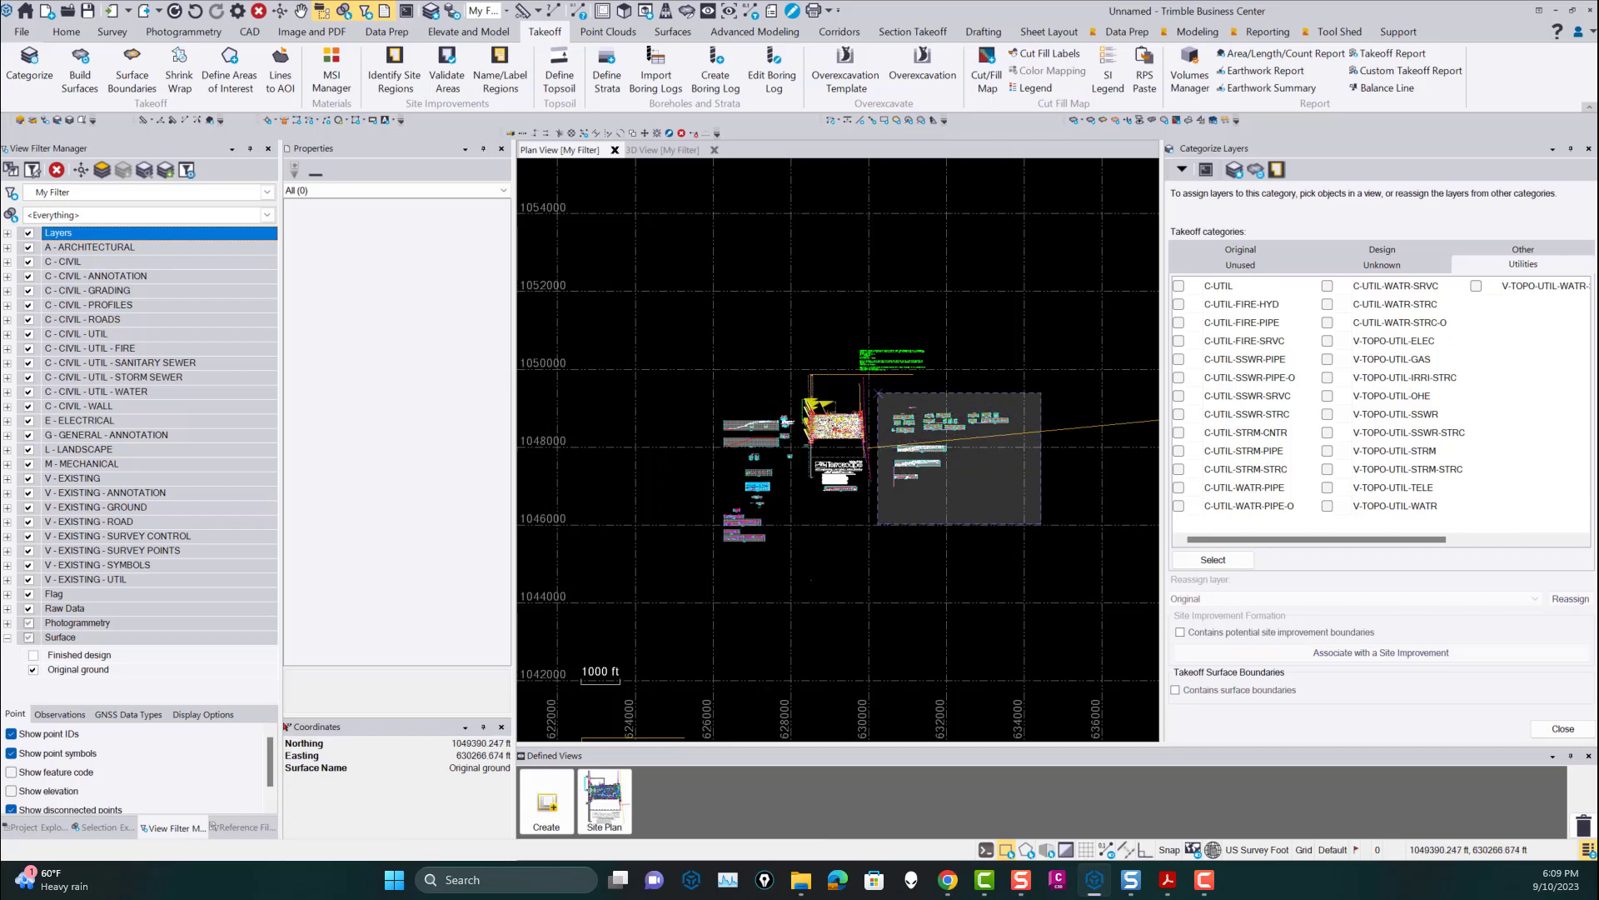
Delete the detail drawings east of the site plan and the green notes block with its line above it.
left_click(924, 423)
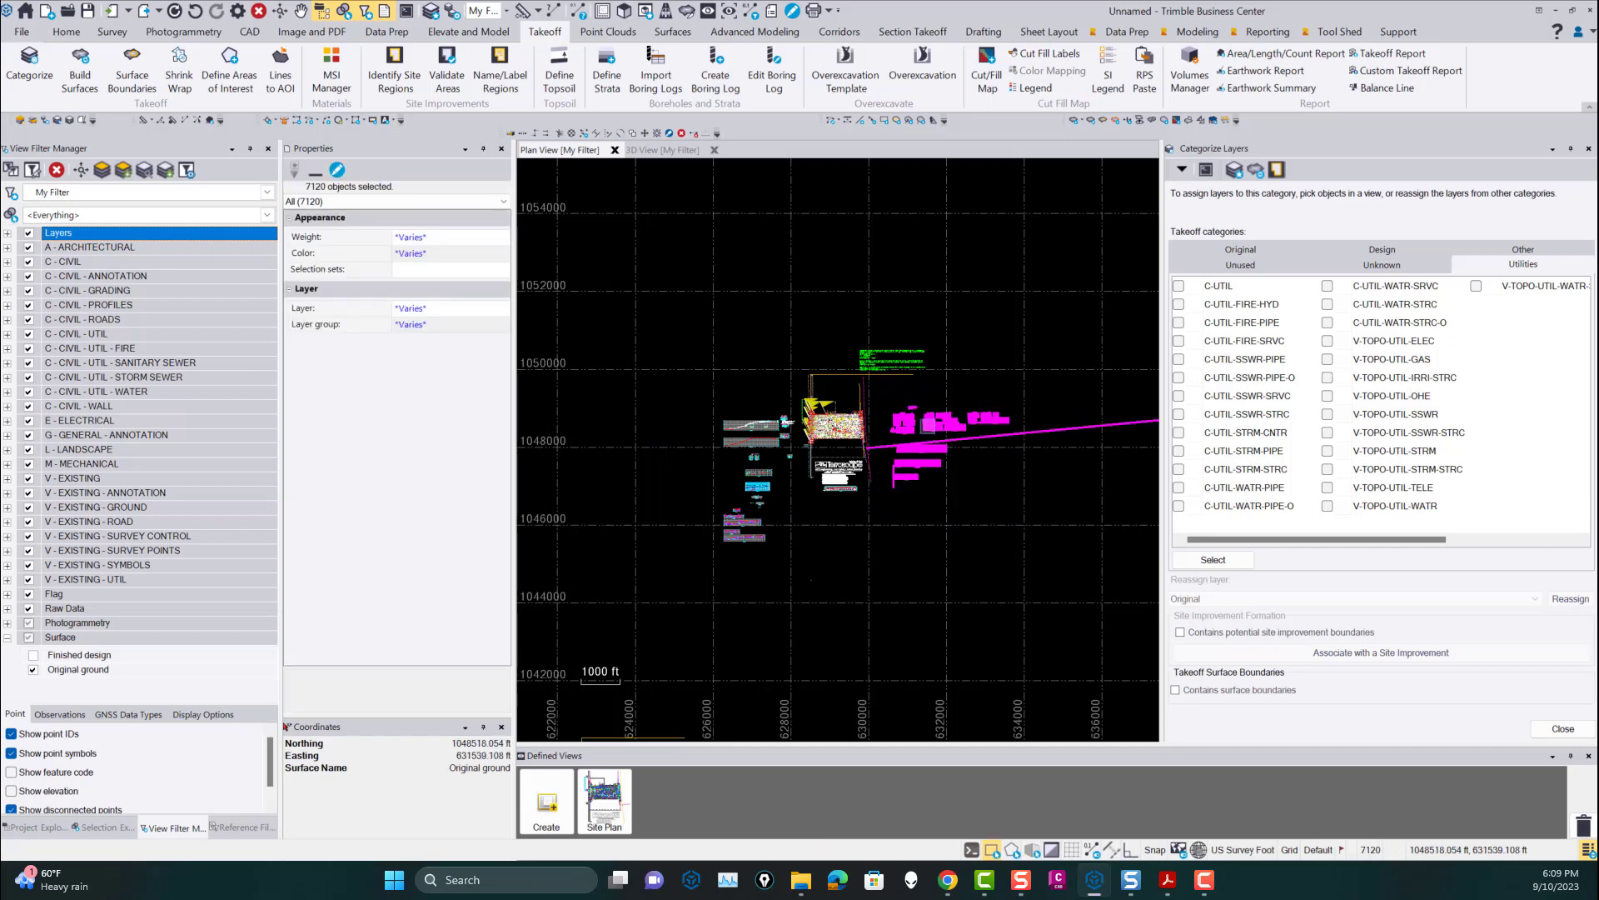
key("Escape")
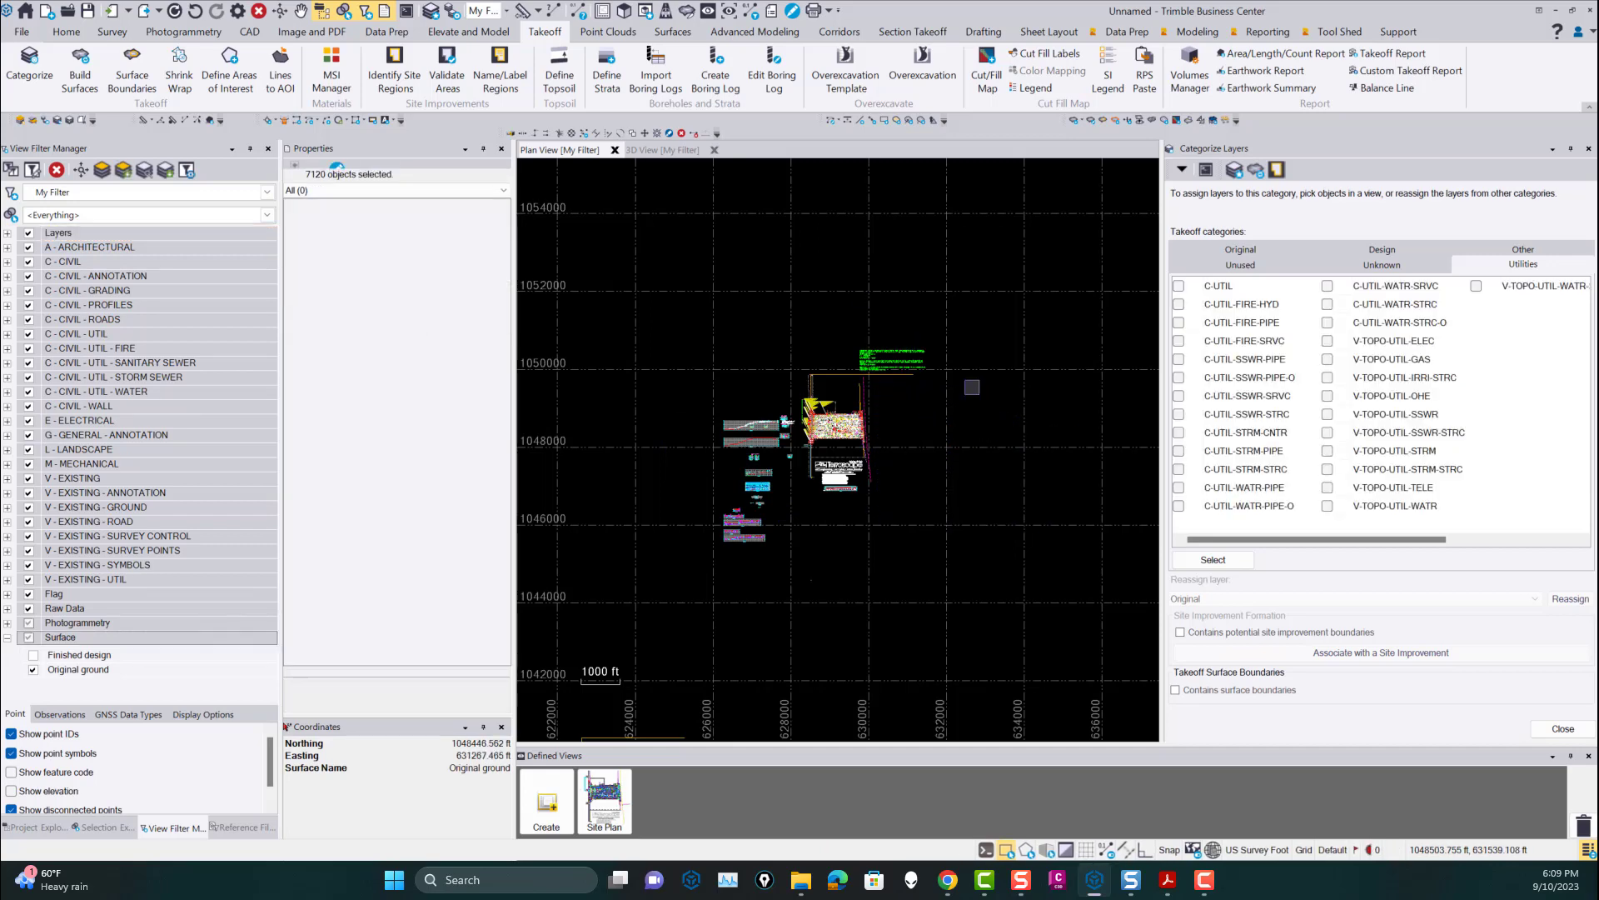
left_click_drag(958, 385, 888, 330)
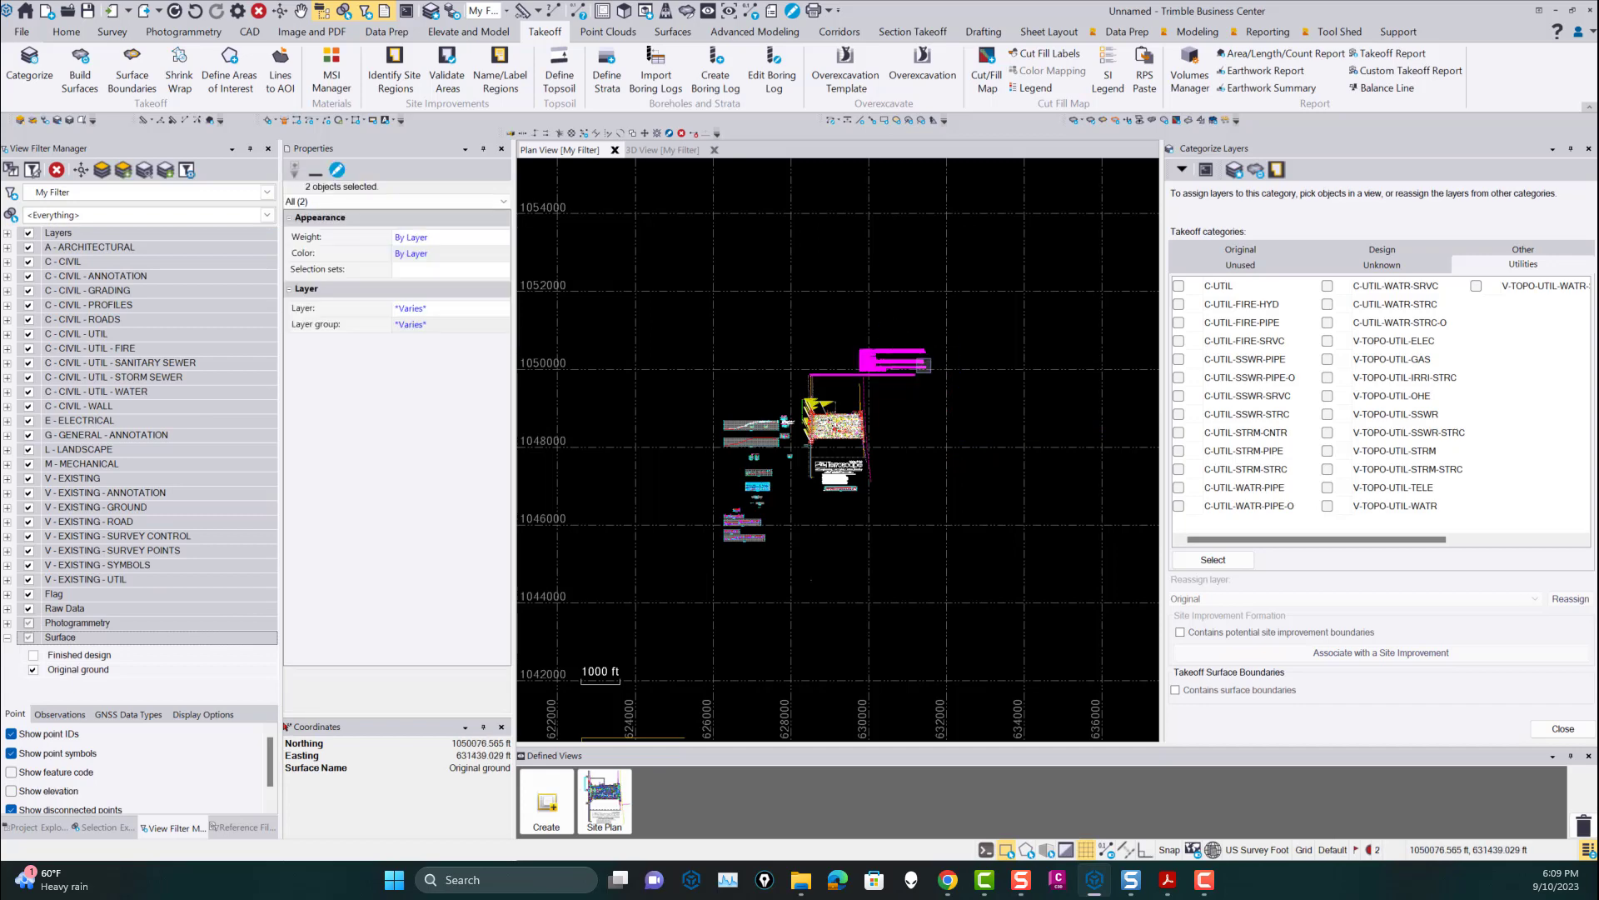
key("Escape")
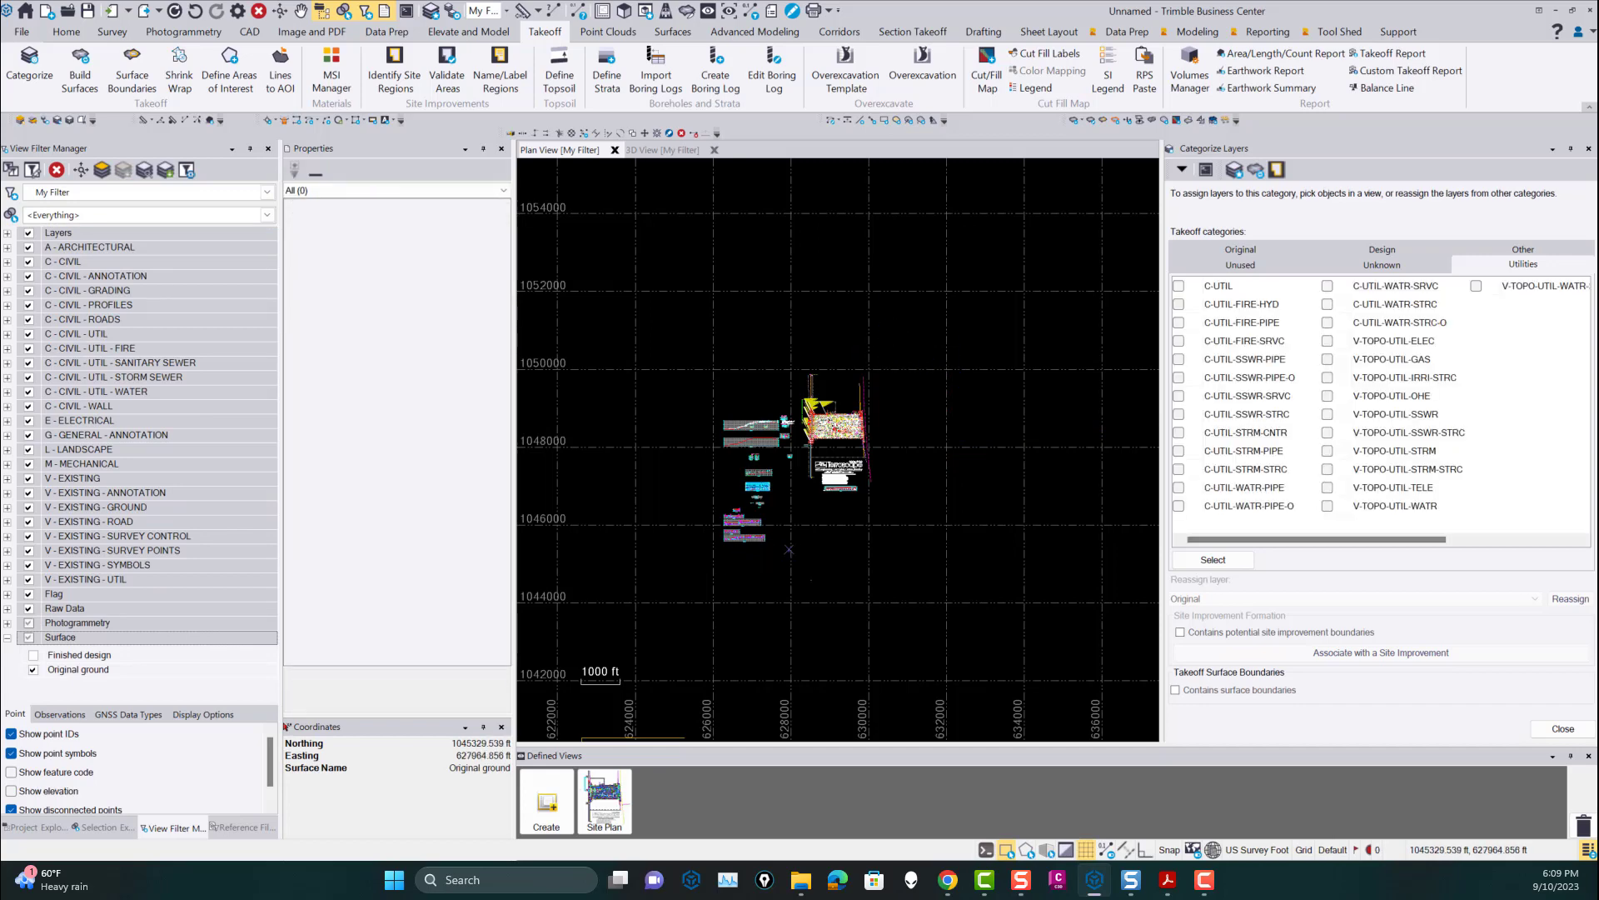
Delete the column of detail drawings west of the site plan and the small leftover cluster beside it.
left_click_drag(790, 552, 658, 373)
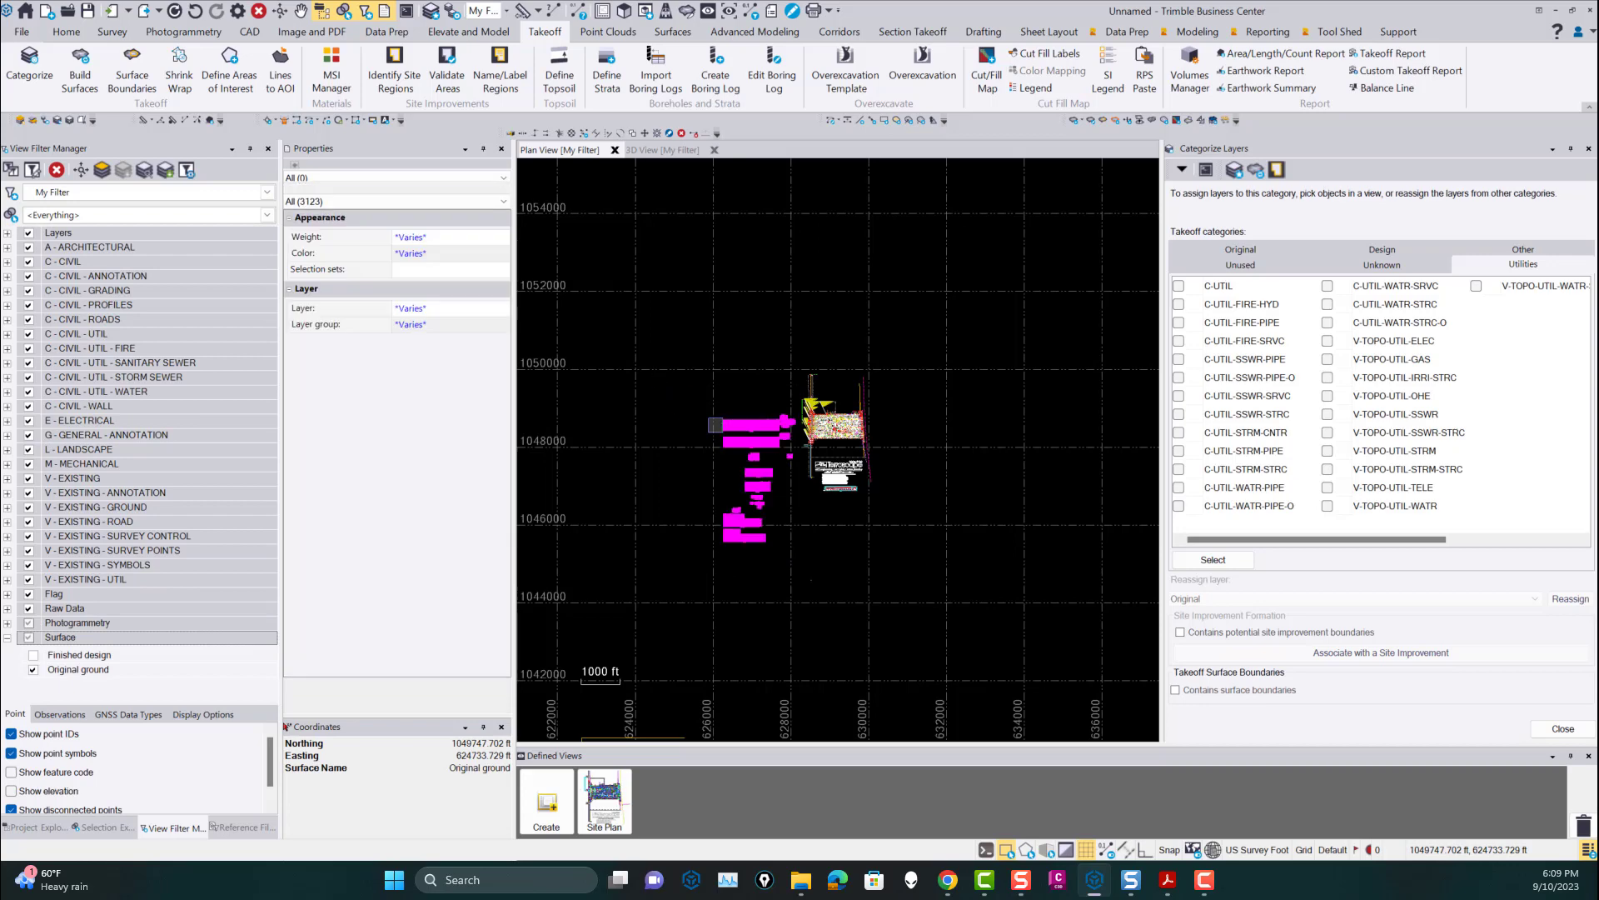
key("Escape")
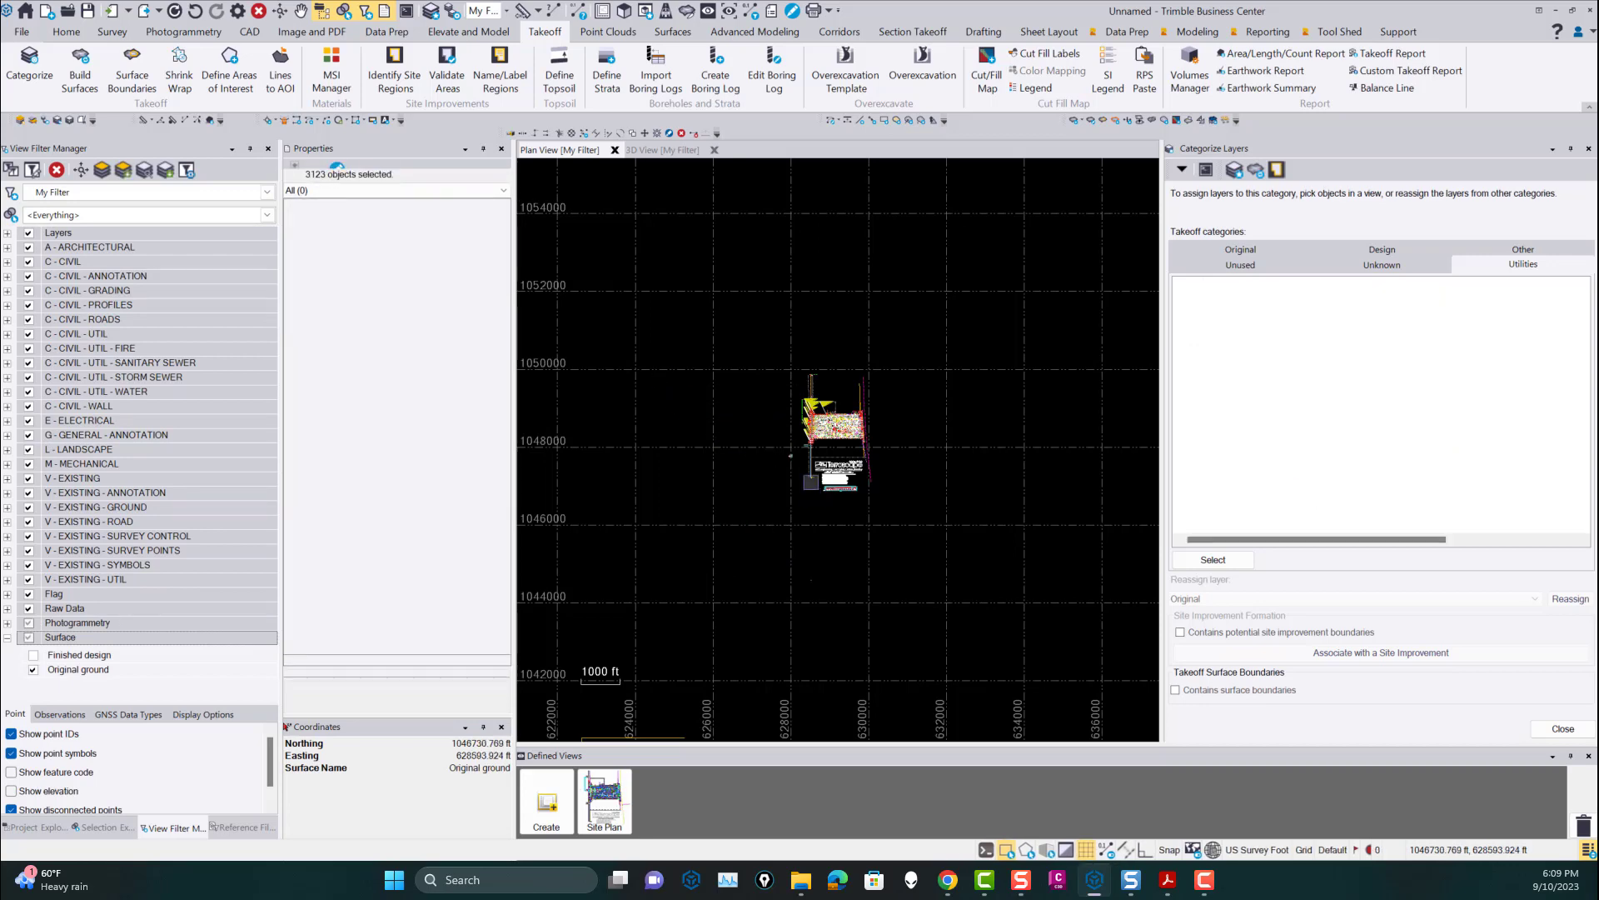
left_click_drag(776, 443, 776, 444)
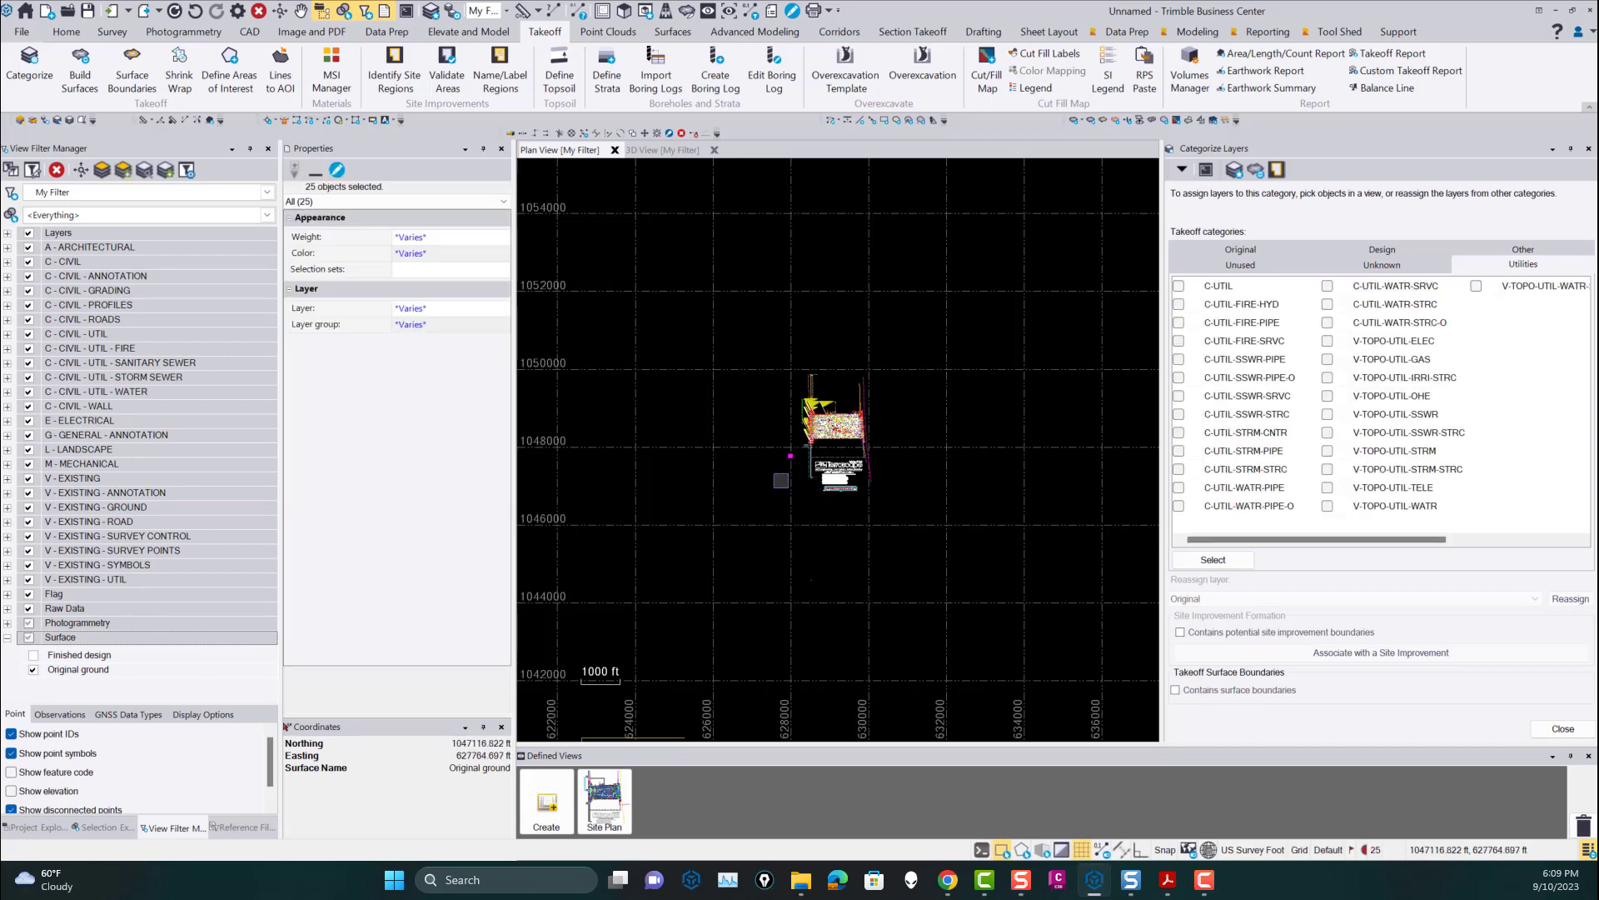
key("Escape")
Delete the Terrascape title block text and the small profile drawing south of the site plan.
scroll(850, 473, "up", 4)
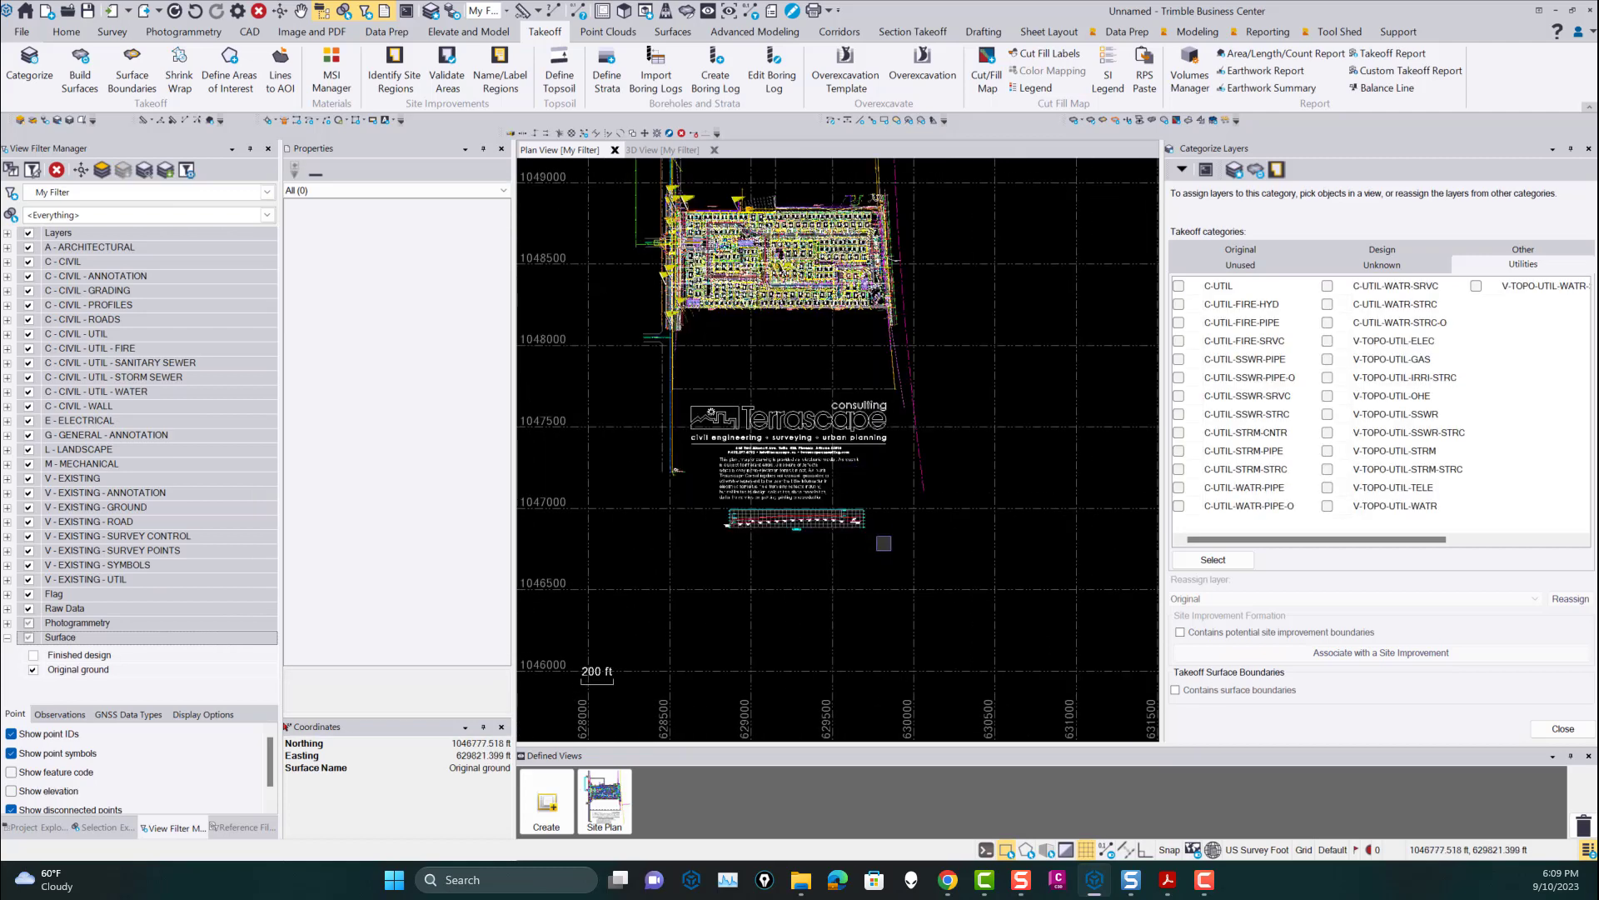
left_click_drag(884, 543, 687, 397)
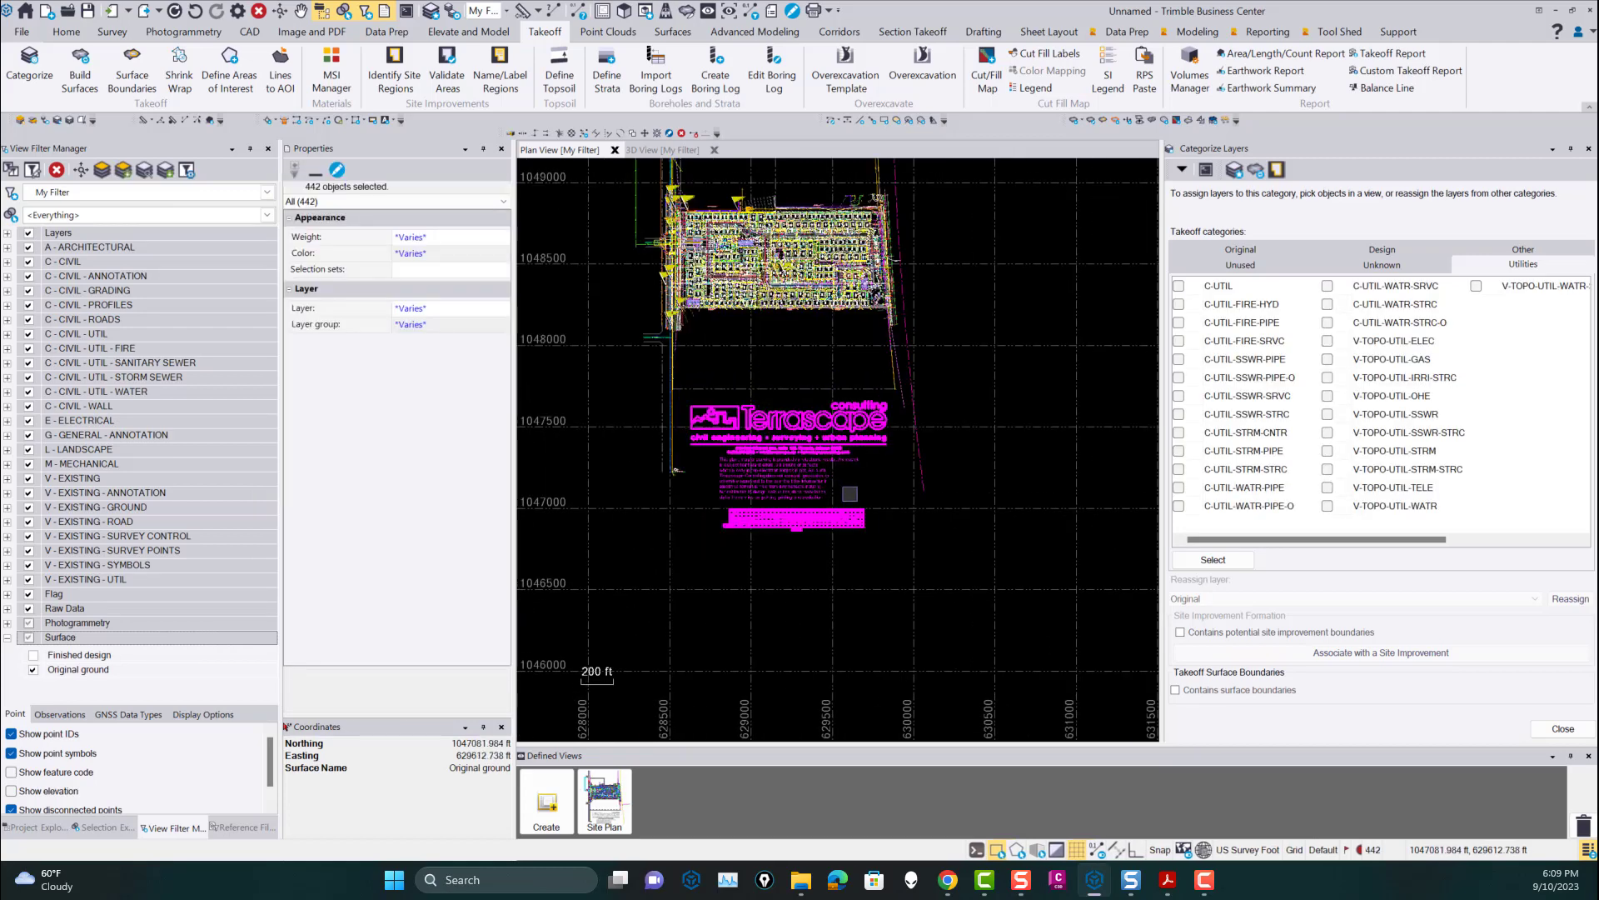
key("Delete")
middle_click(781, 486)
middle_click(781, 486)
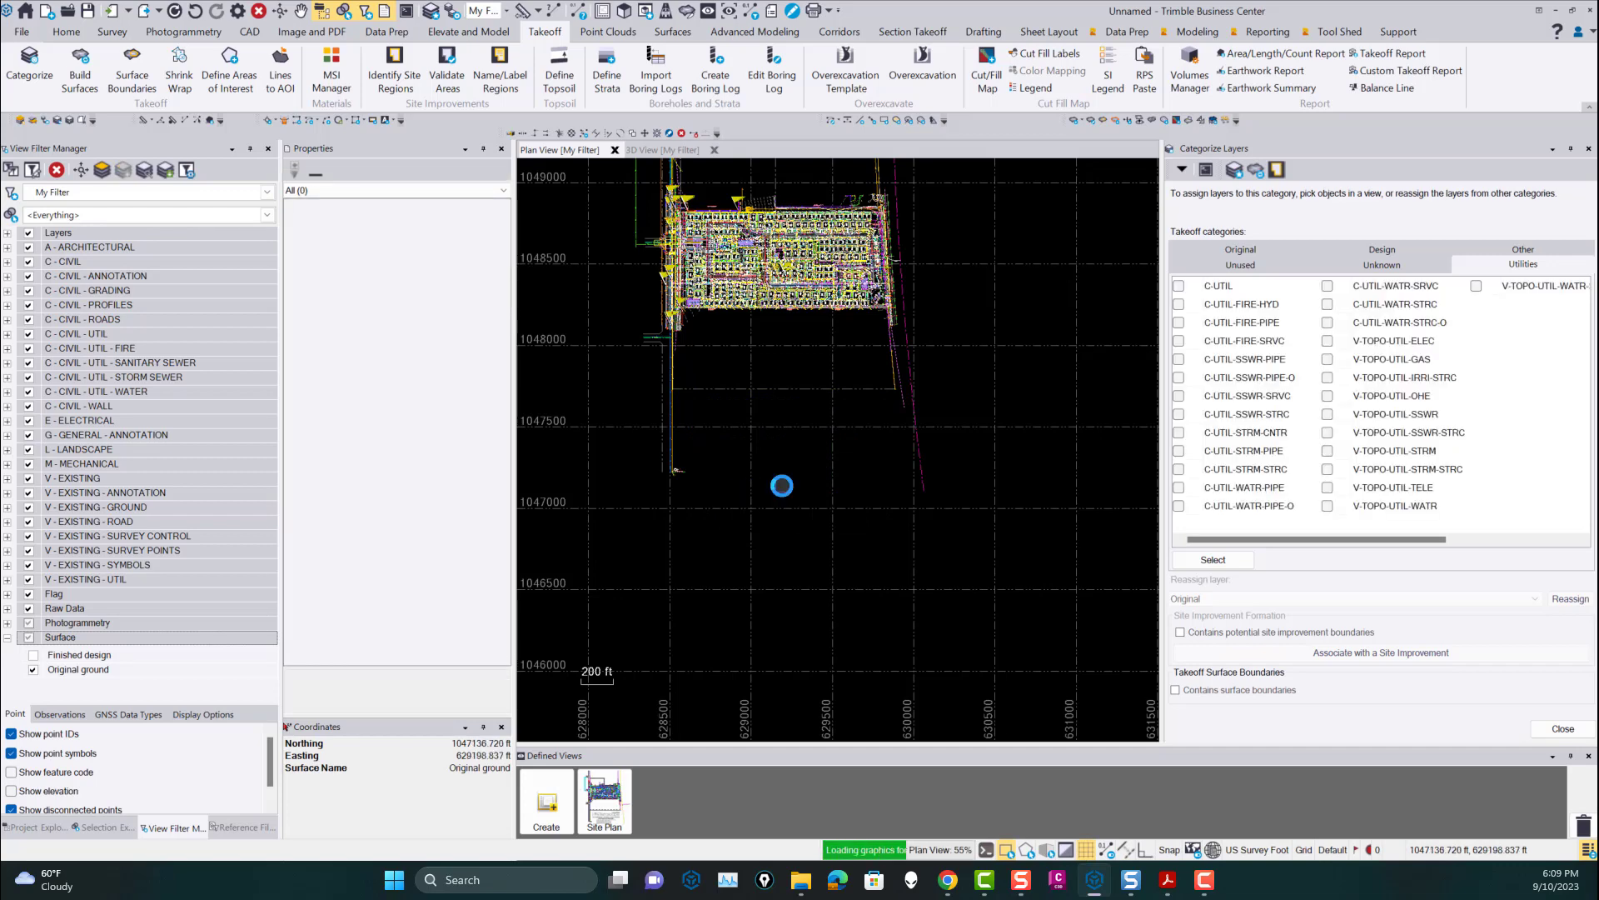
Find the stray objects far south of the site, around the coordinate origin, and delete them.
scroll(783, 485, "down", 2)
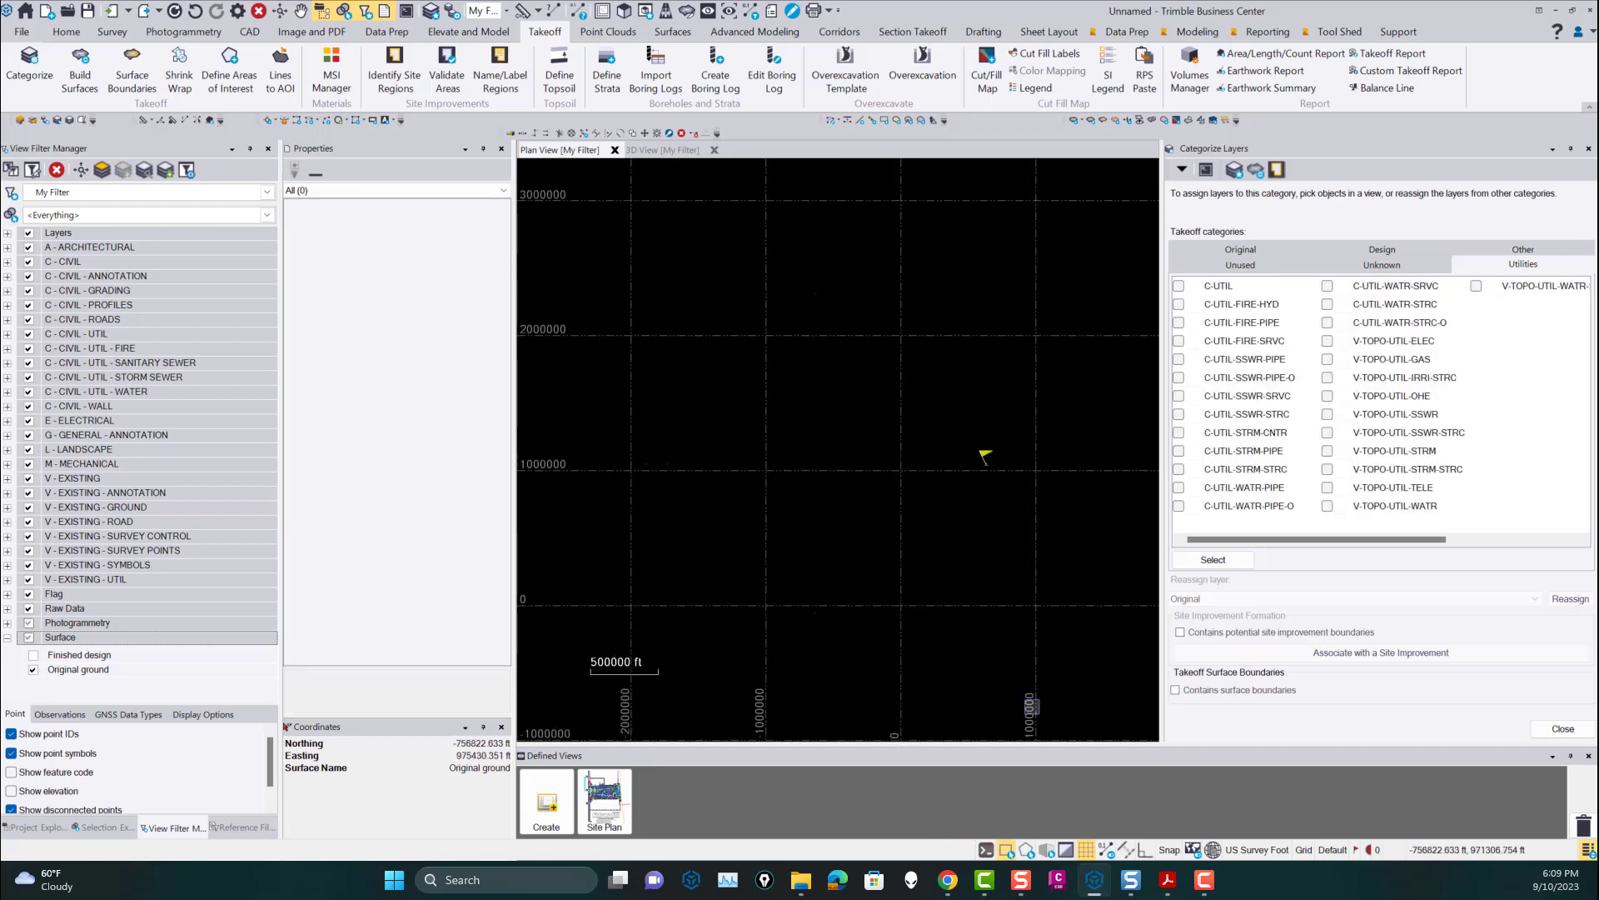
left_click_drag(1041, 710, 695, 471)
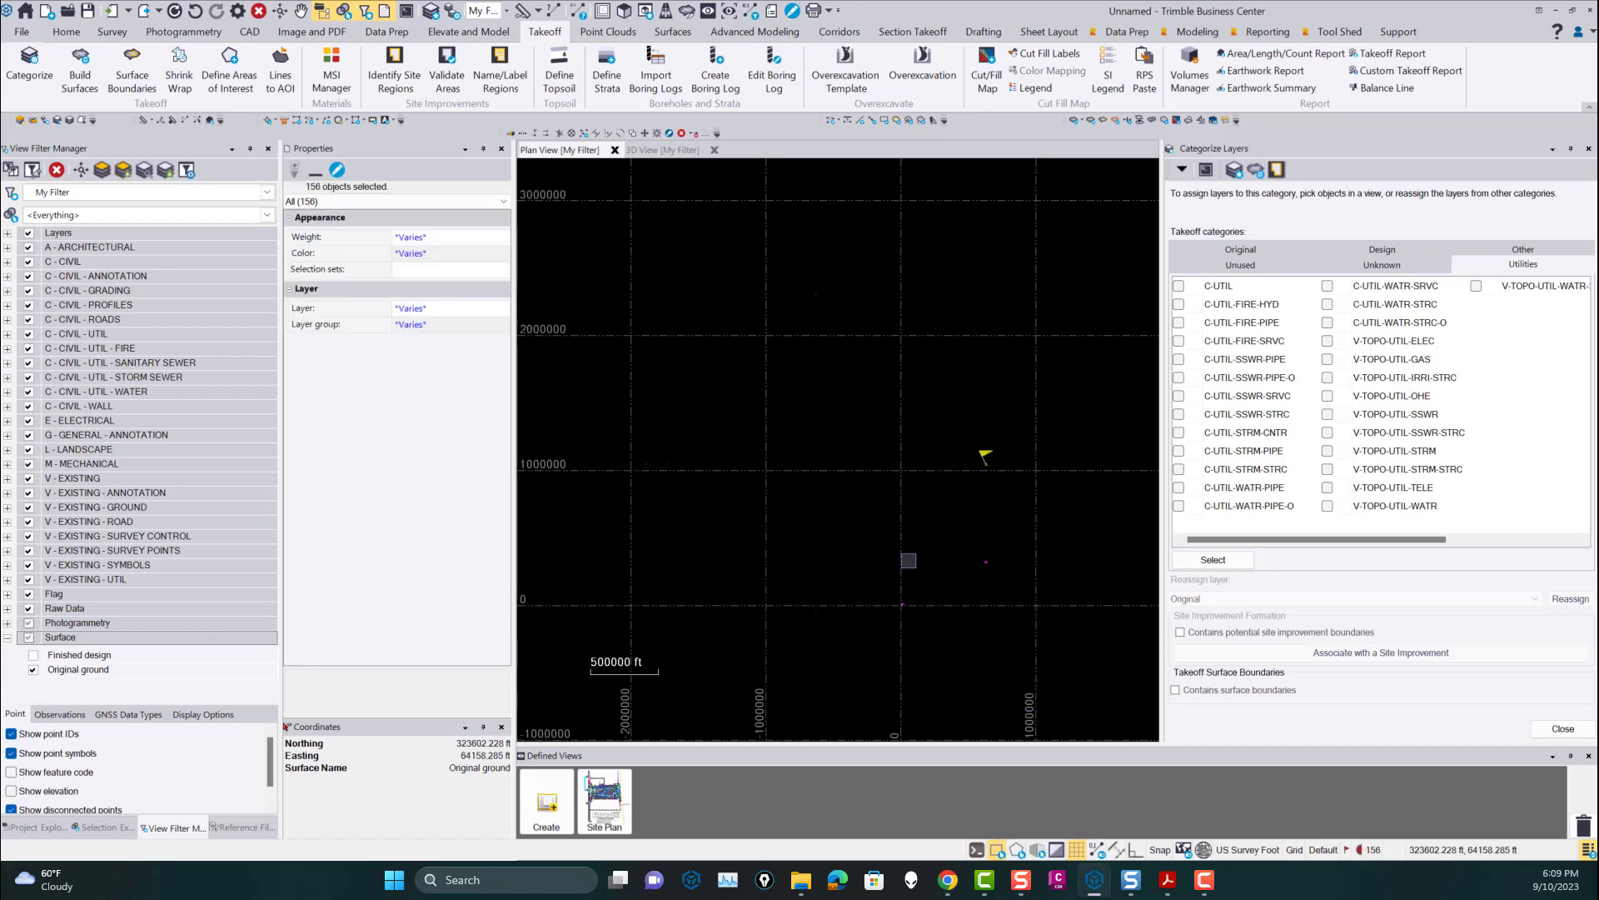
key("Delete")
middle_click(902, 555)
middle_click(901, 555)
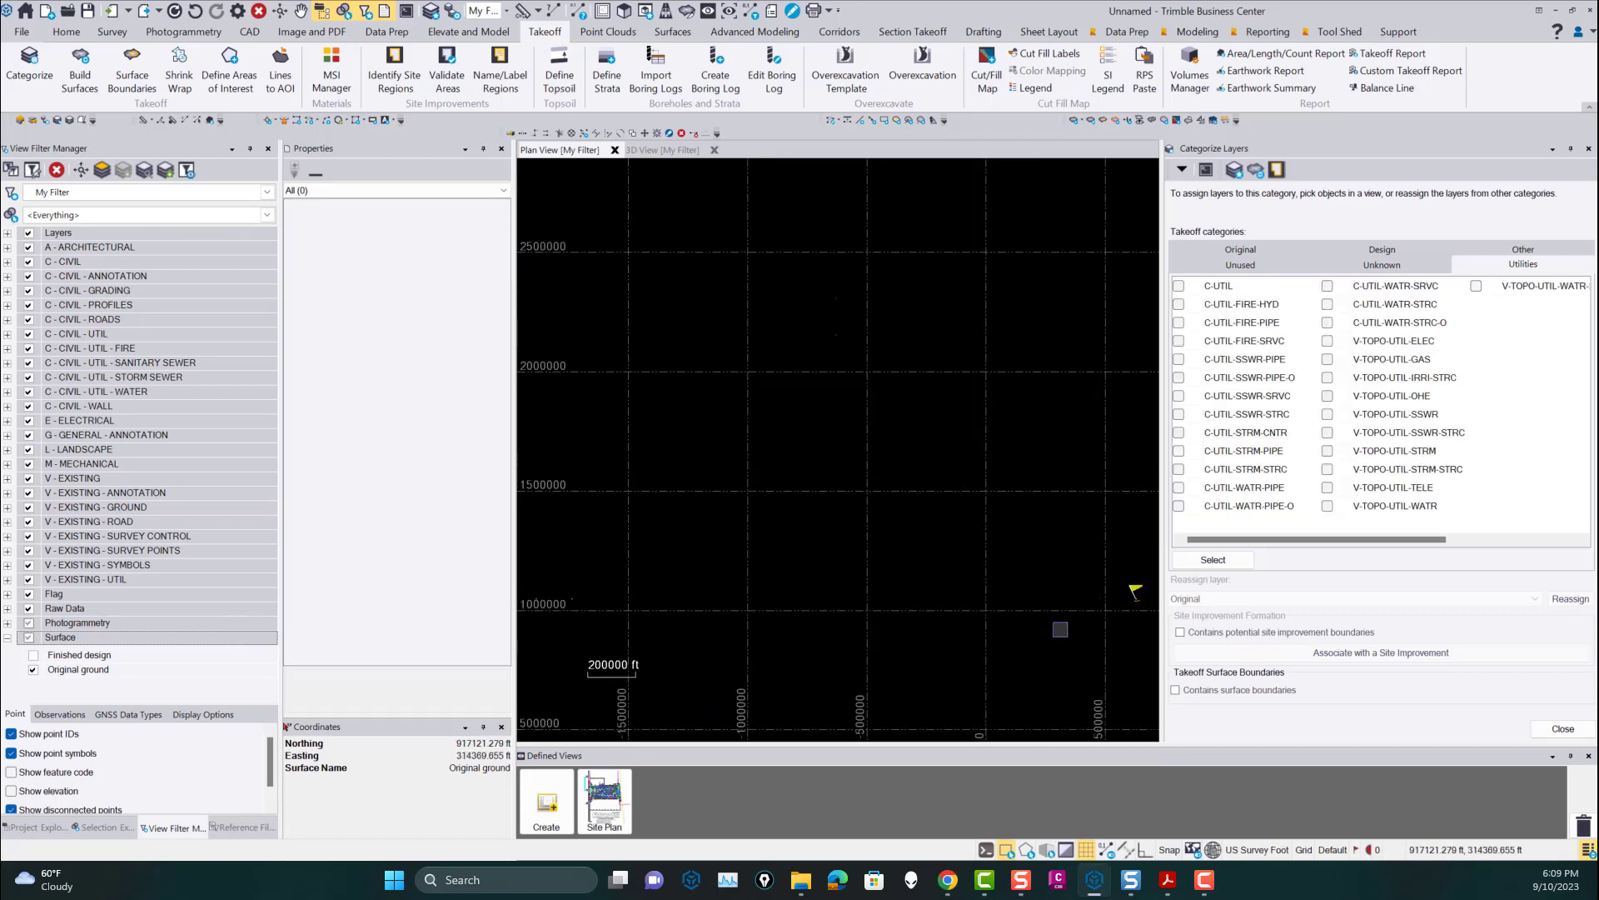
Delete the stray text and objects scattered far west of the site, and window the empty area south of it for leftovers.
left_click_drag(1110, 666, 523, 287)
key("Delete")
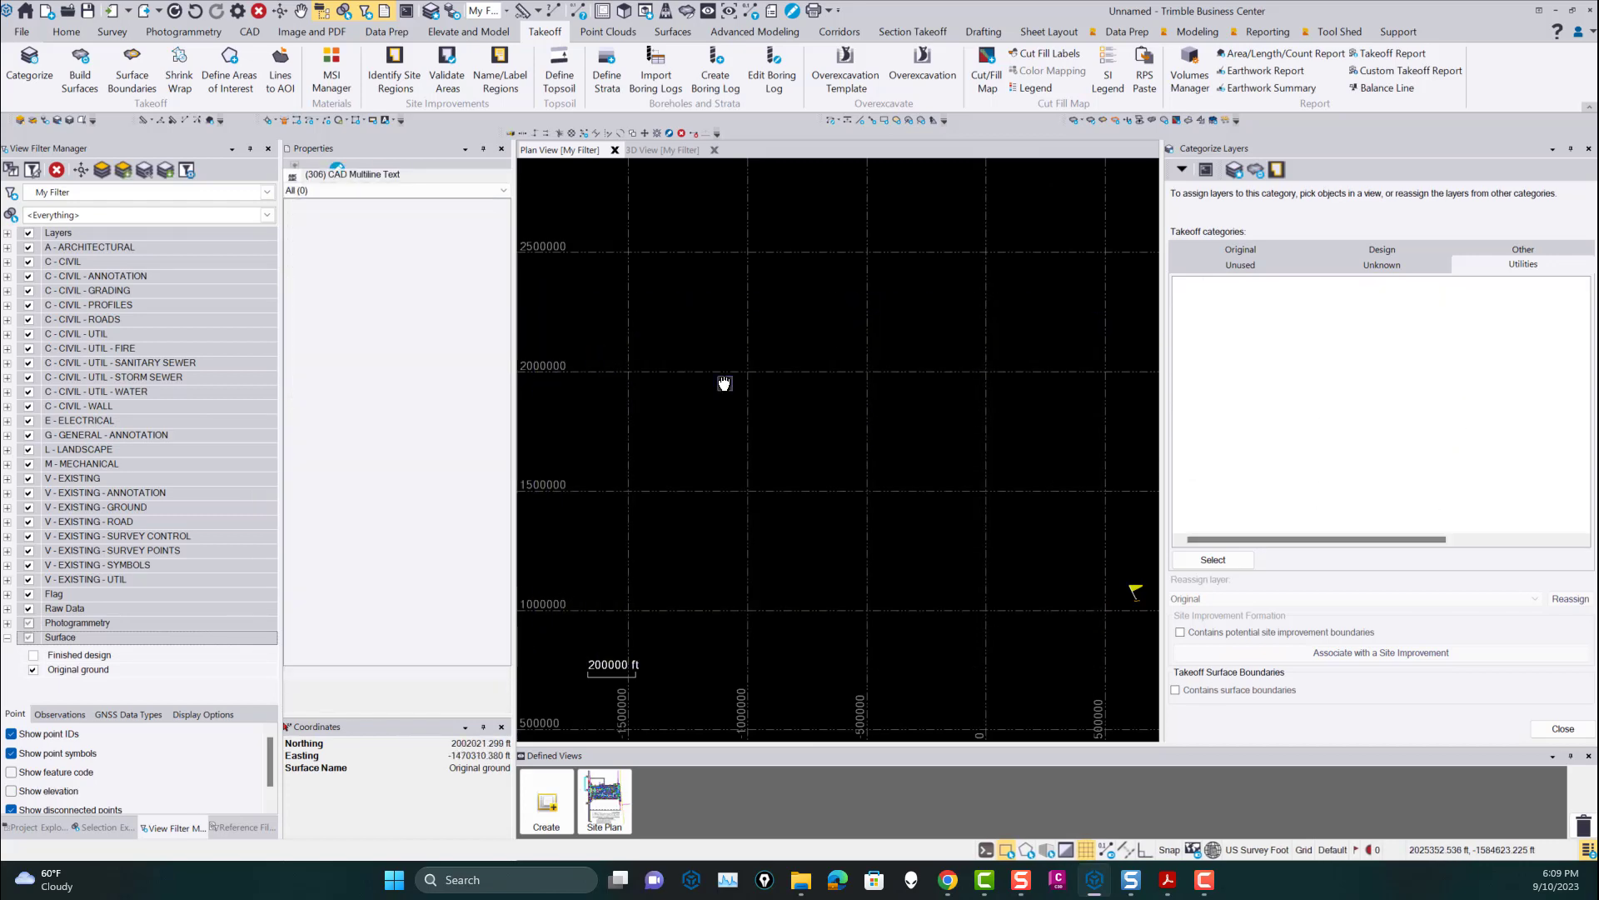
left_click_drag(871, 658, 531, 482)
key("Delete")
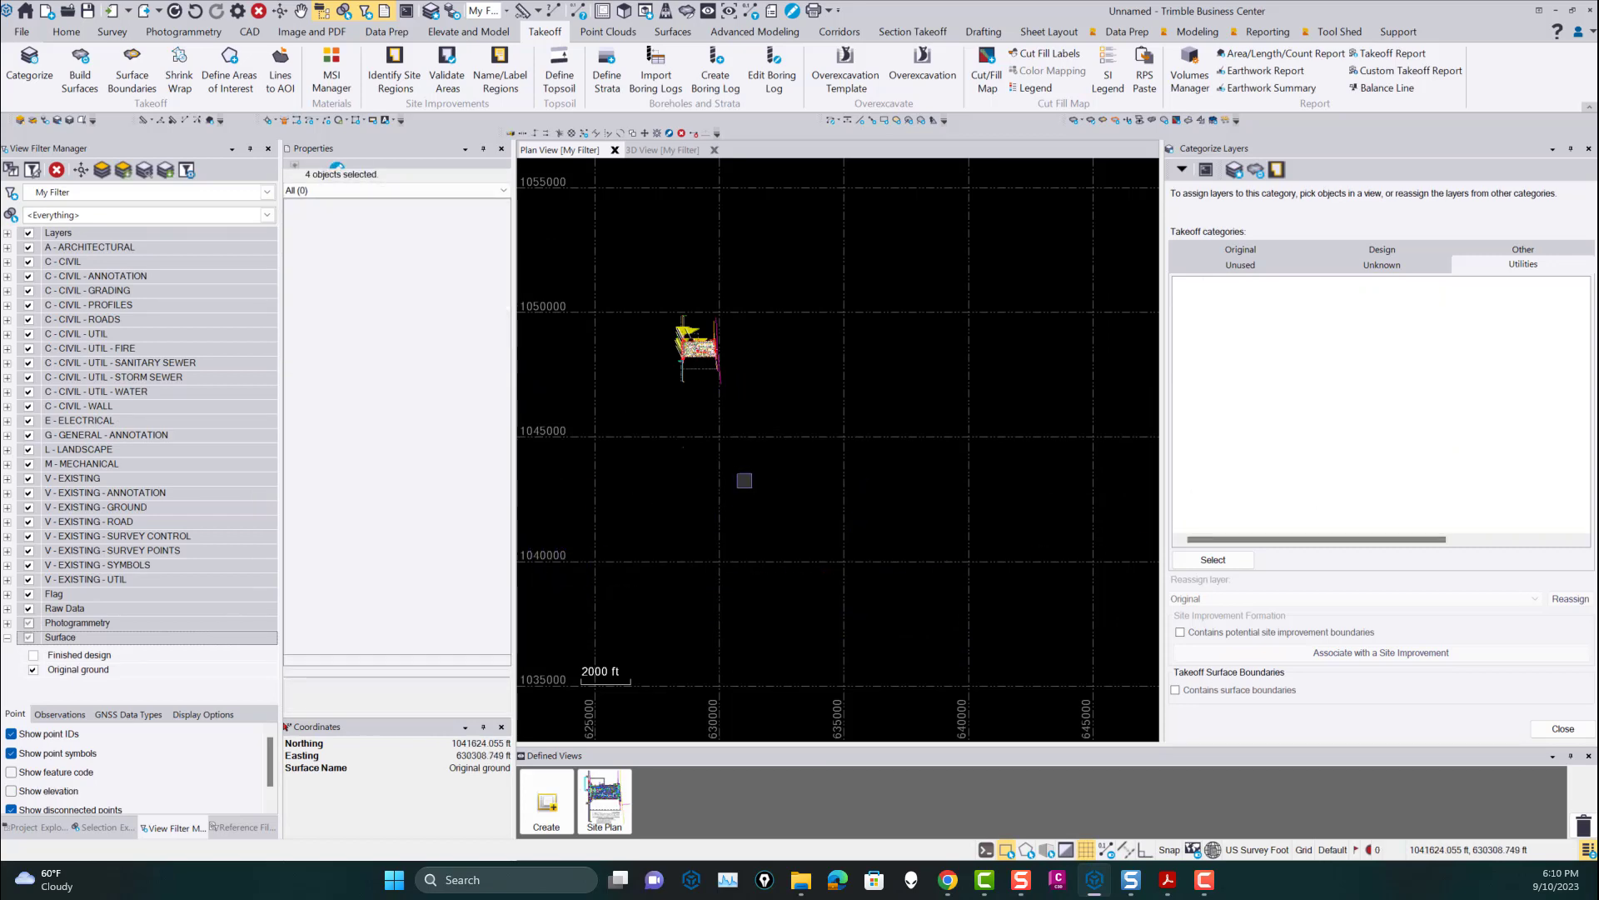
middle_click(758, 464)
middle_click(758, 464)
middle_click_drag(907, 452, 943, 459)
left_click_drag(1110, 710, 604, 480)
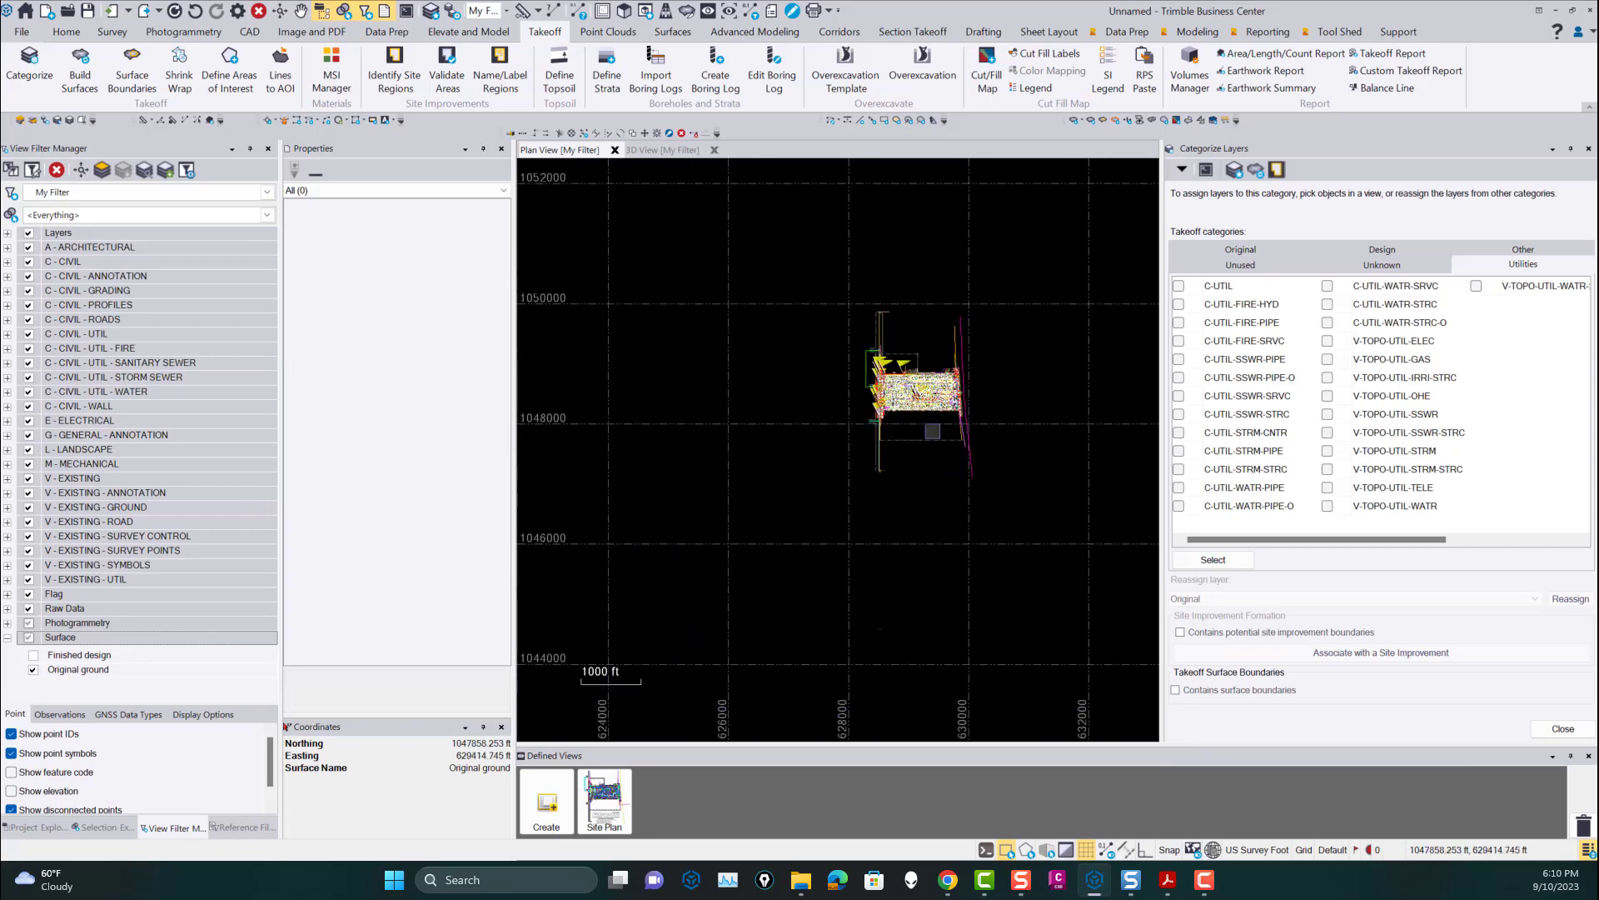
Restore the Site Plan defined view and close the Categorize Layers command.
scroll(908, 400, "up", 5)
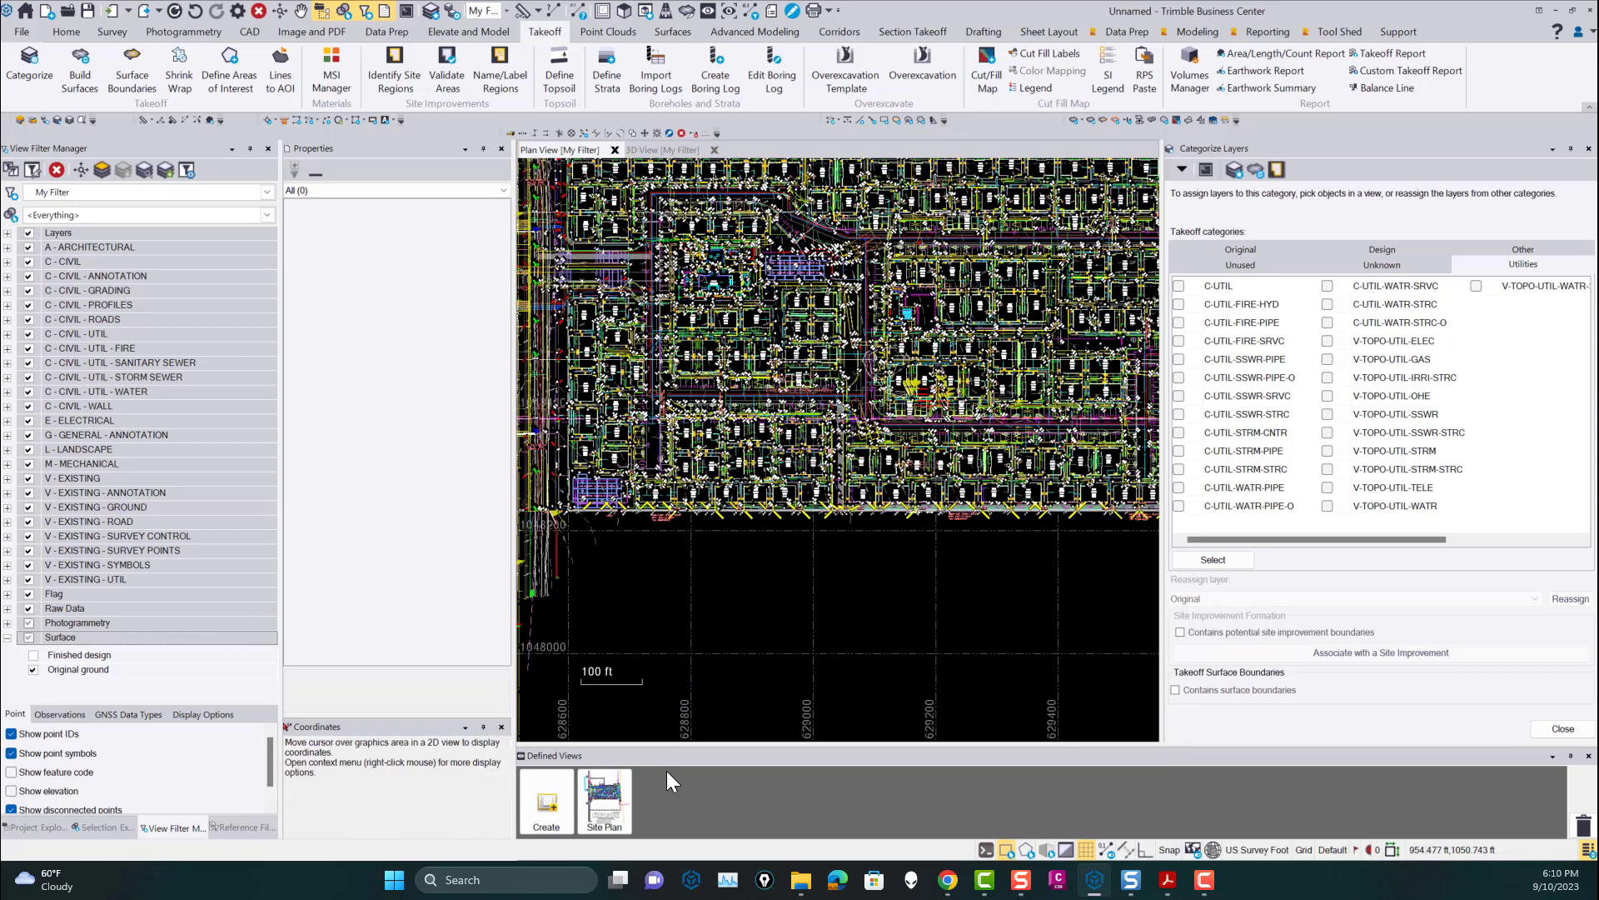
left_click(604, 798)
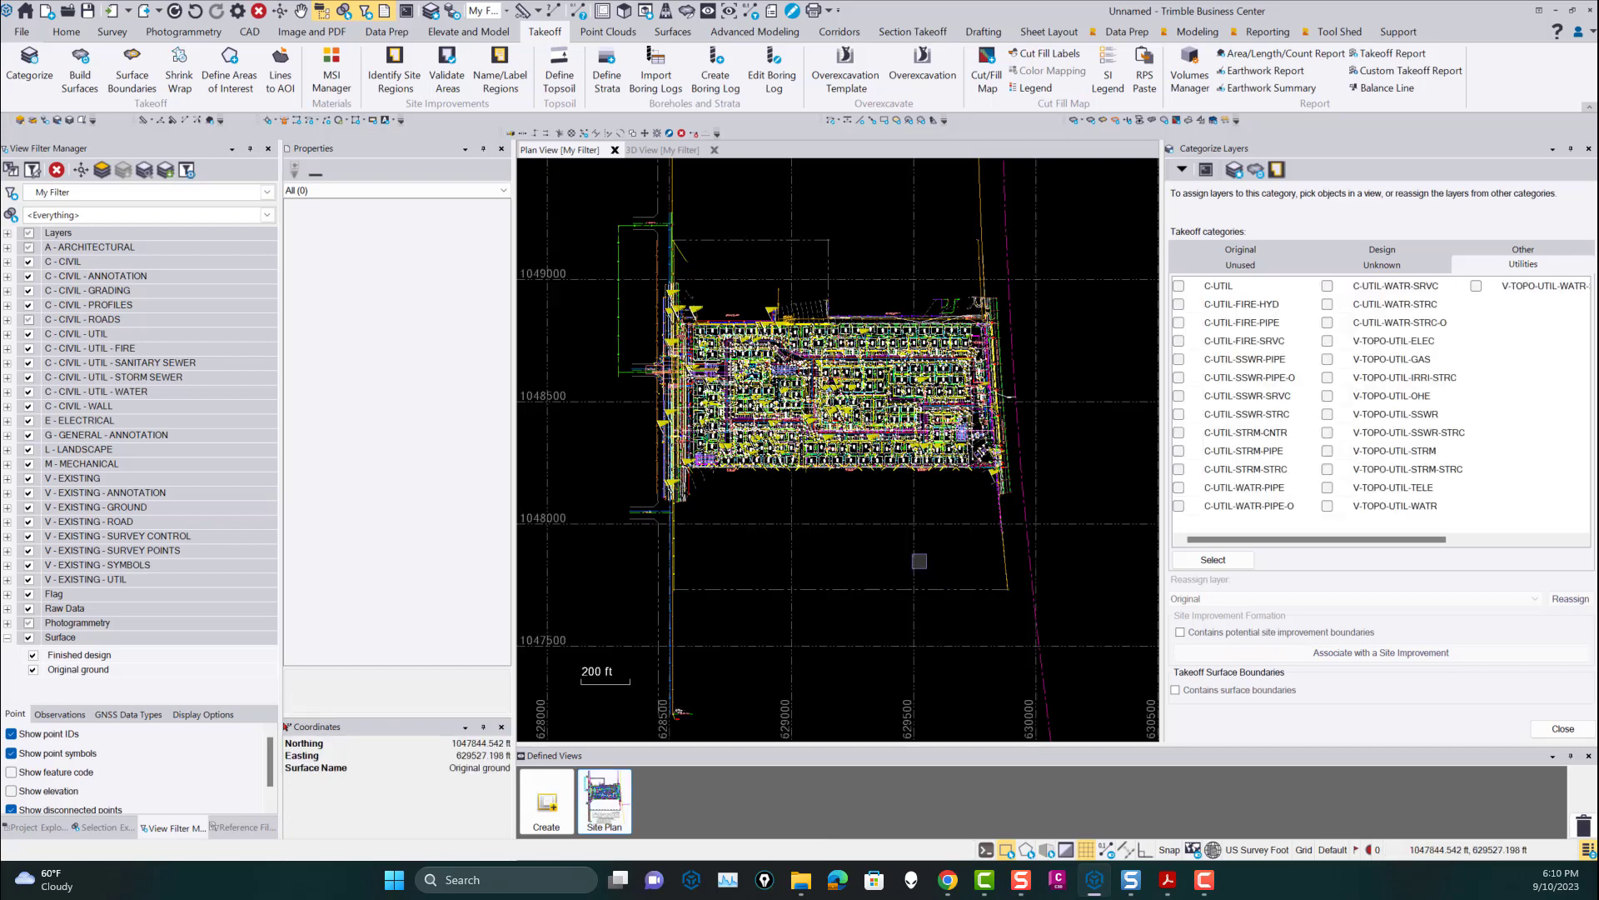
left_click(1560, 730)
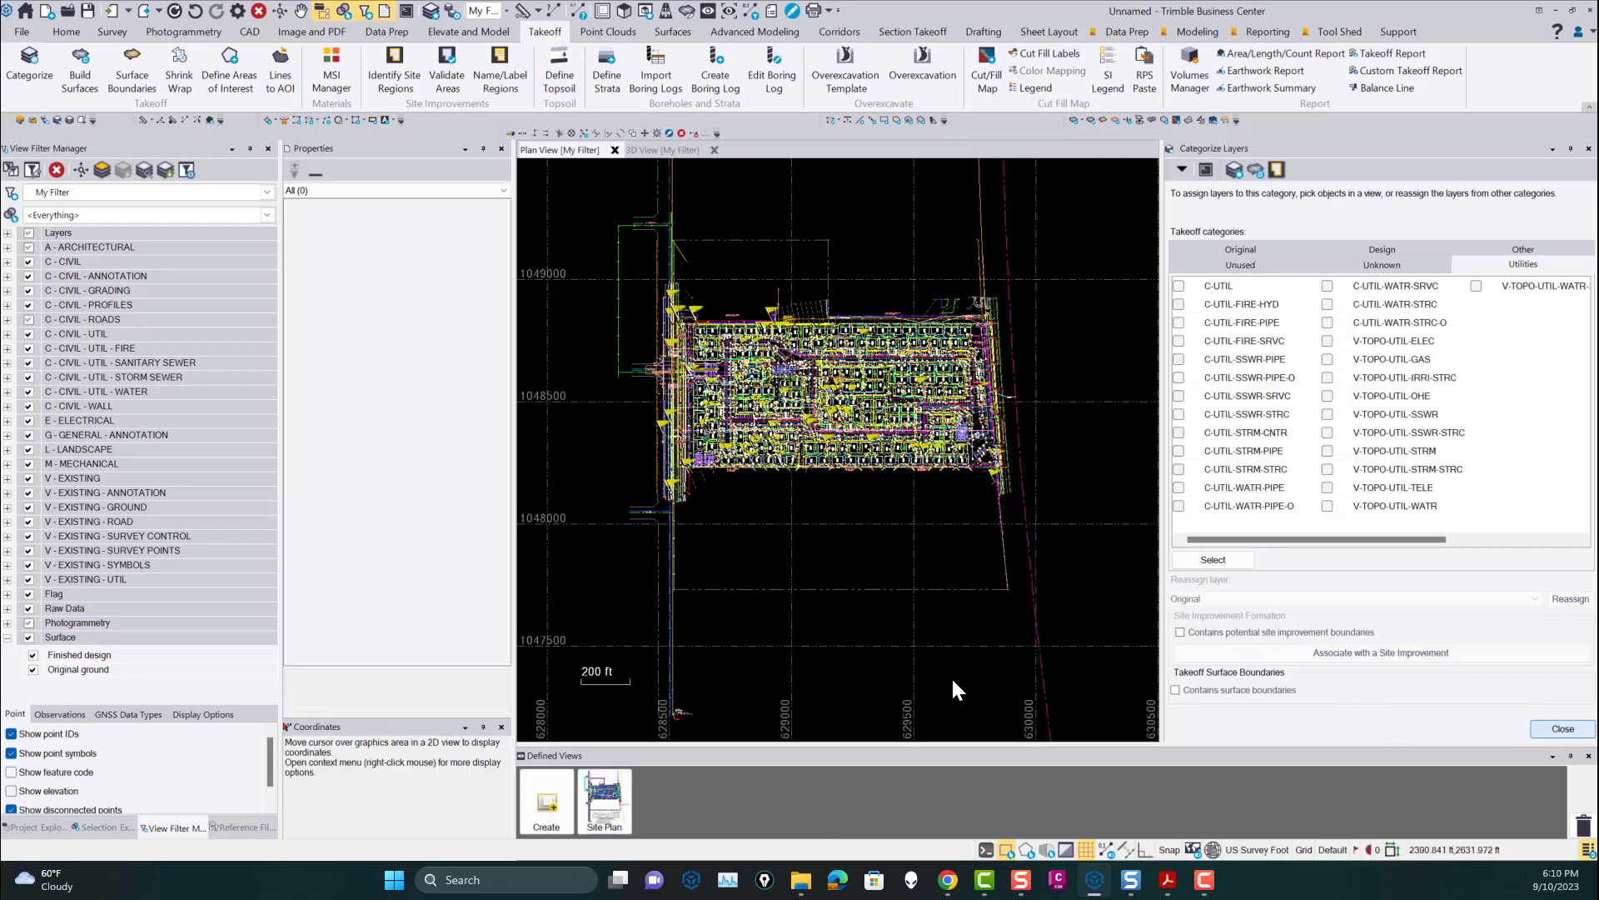